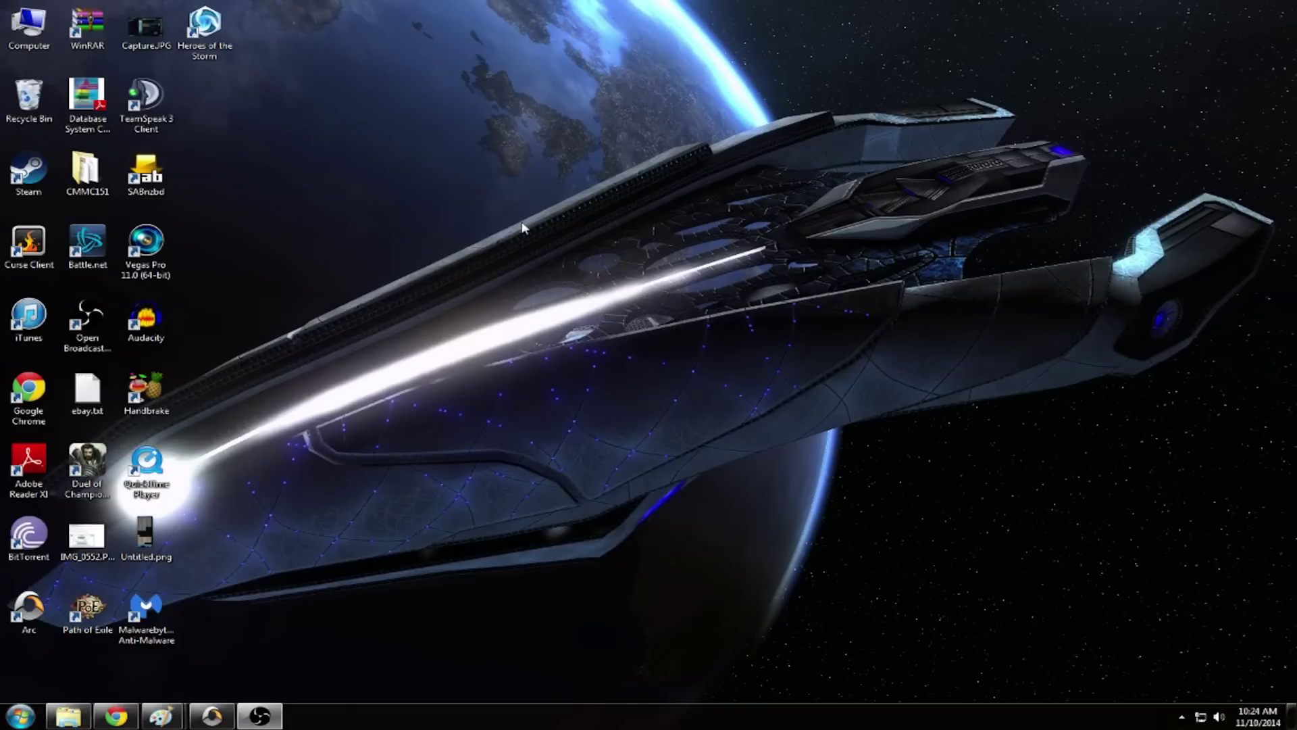
right_click(118, 722)
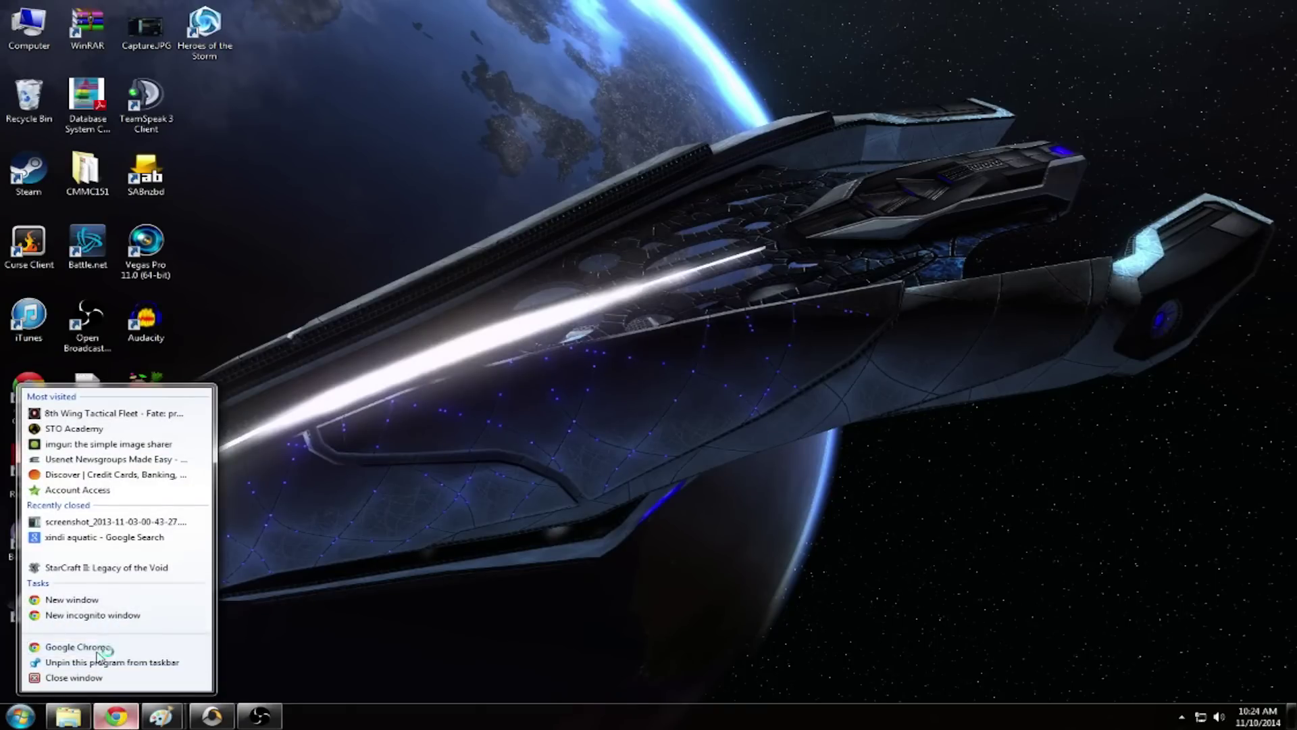
click(314, 593)
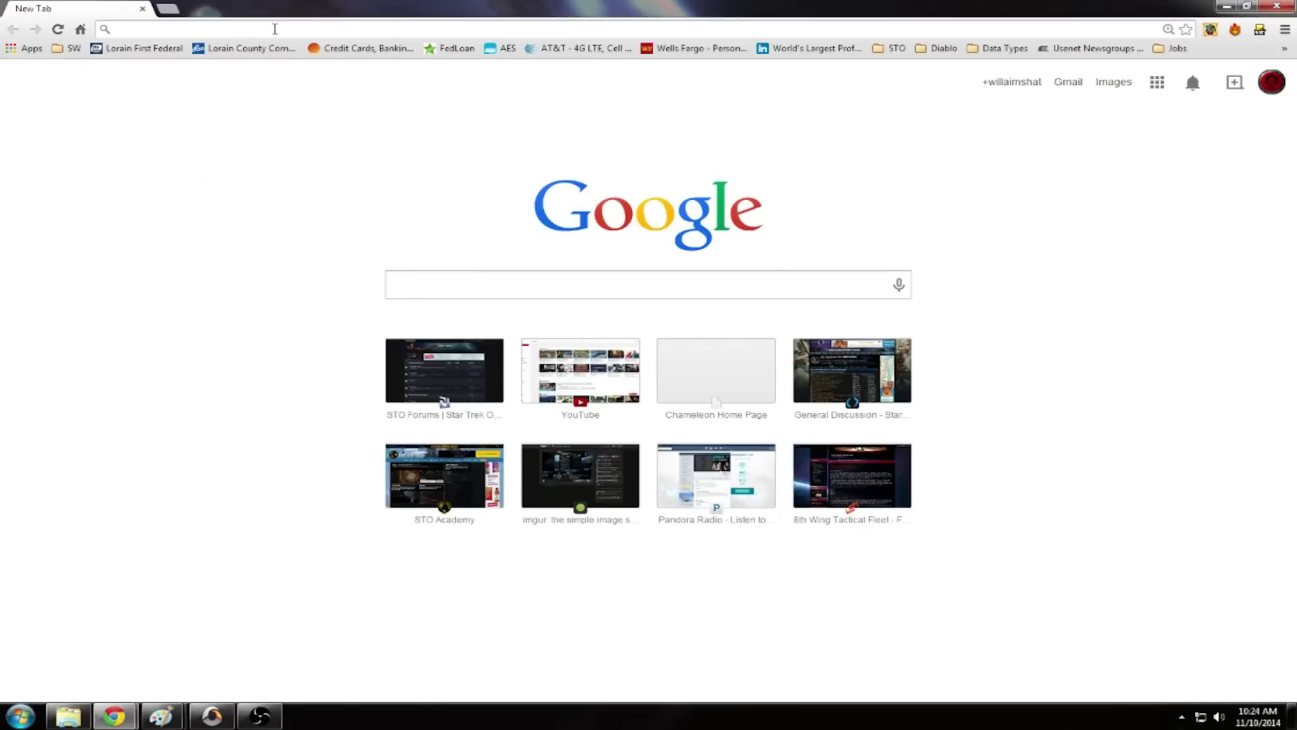
right_click(274, 29)
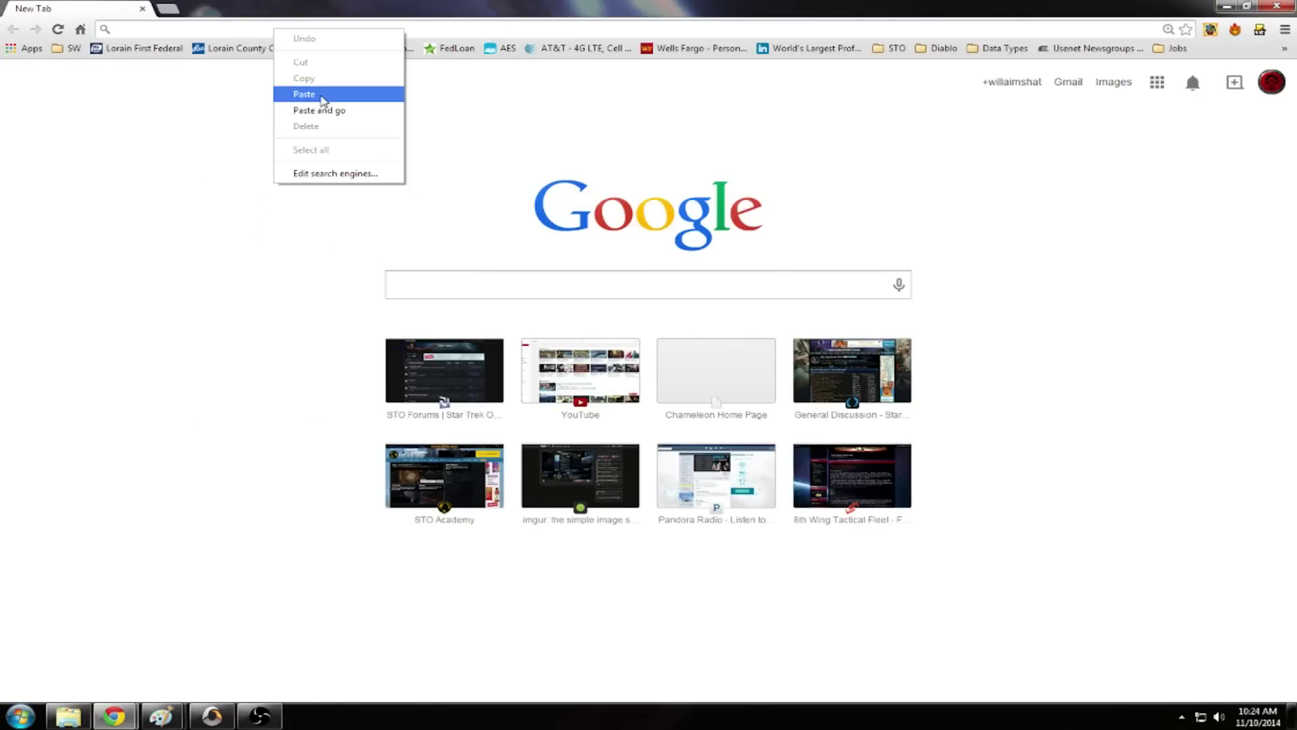
click(337, 93)
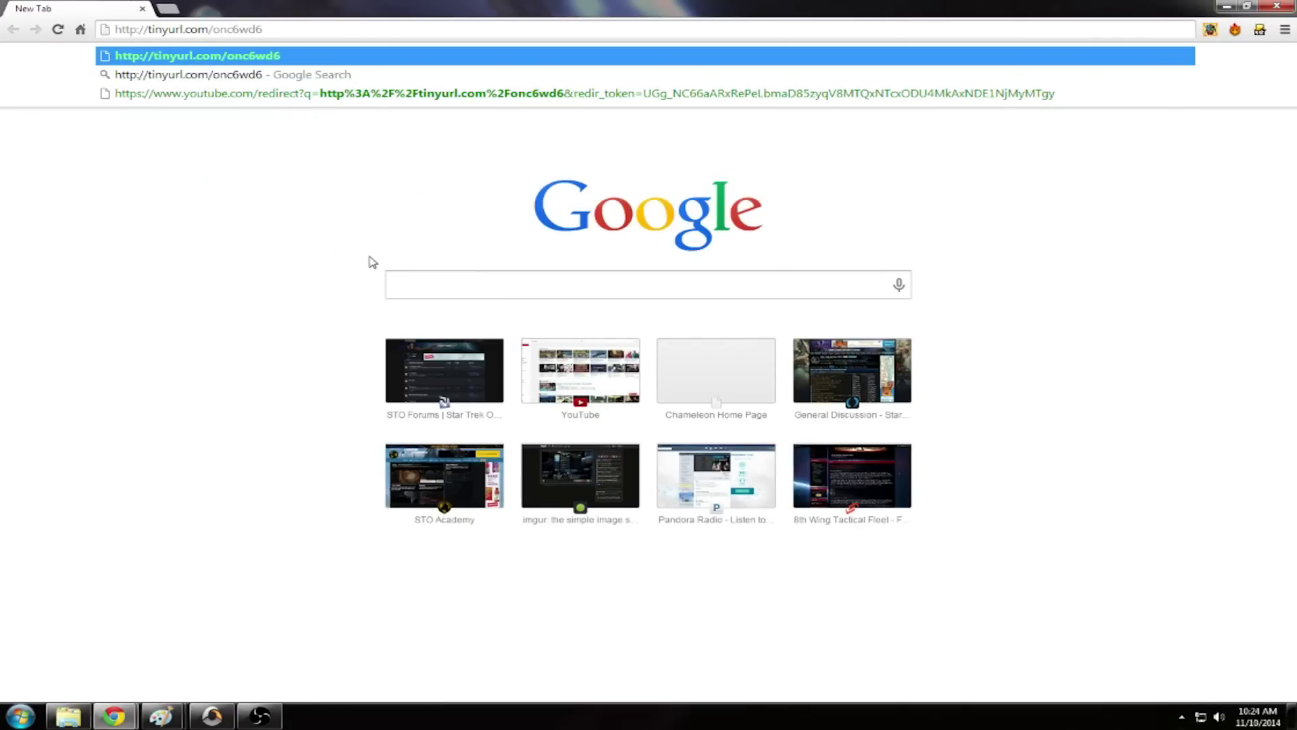
key(Return)
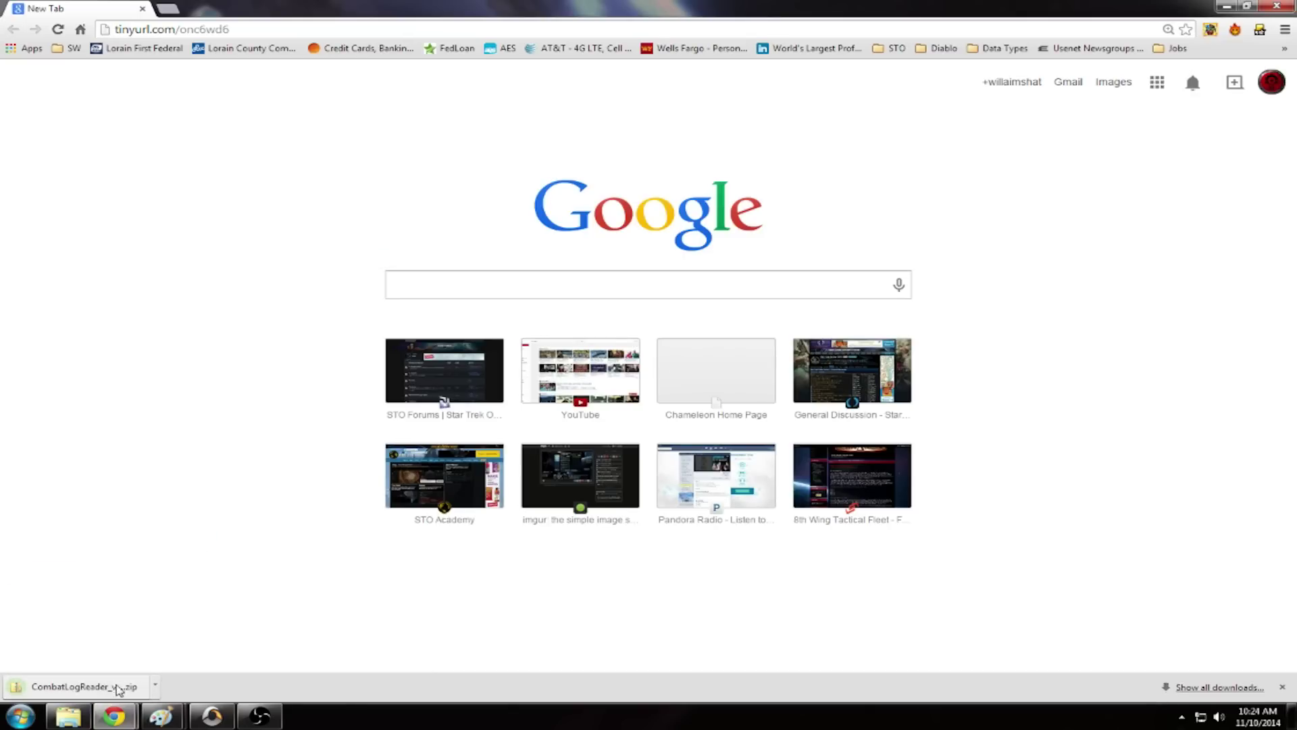
Extract the downloaded CombatLogReader_v1200 archive to its default folder in Downloads, and close the archive and browser windows.
click(88, 686)
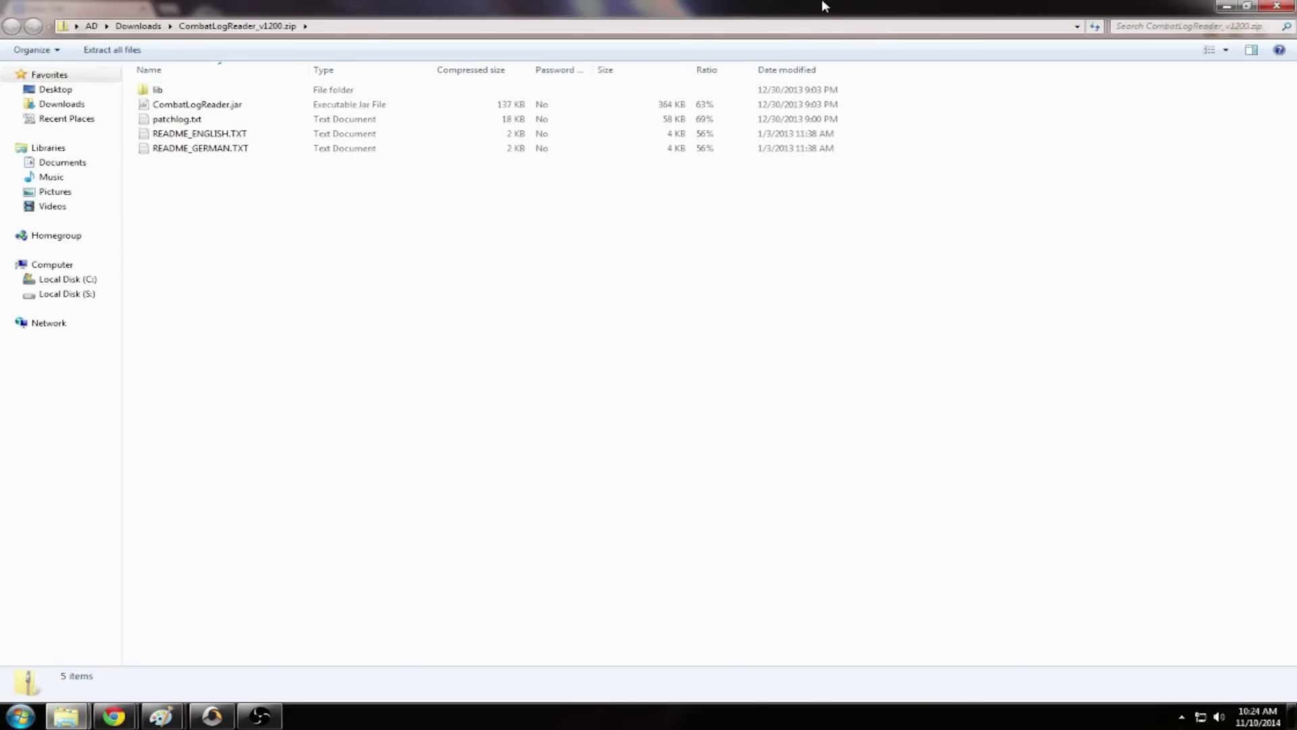
click(124, 58)
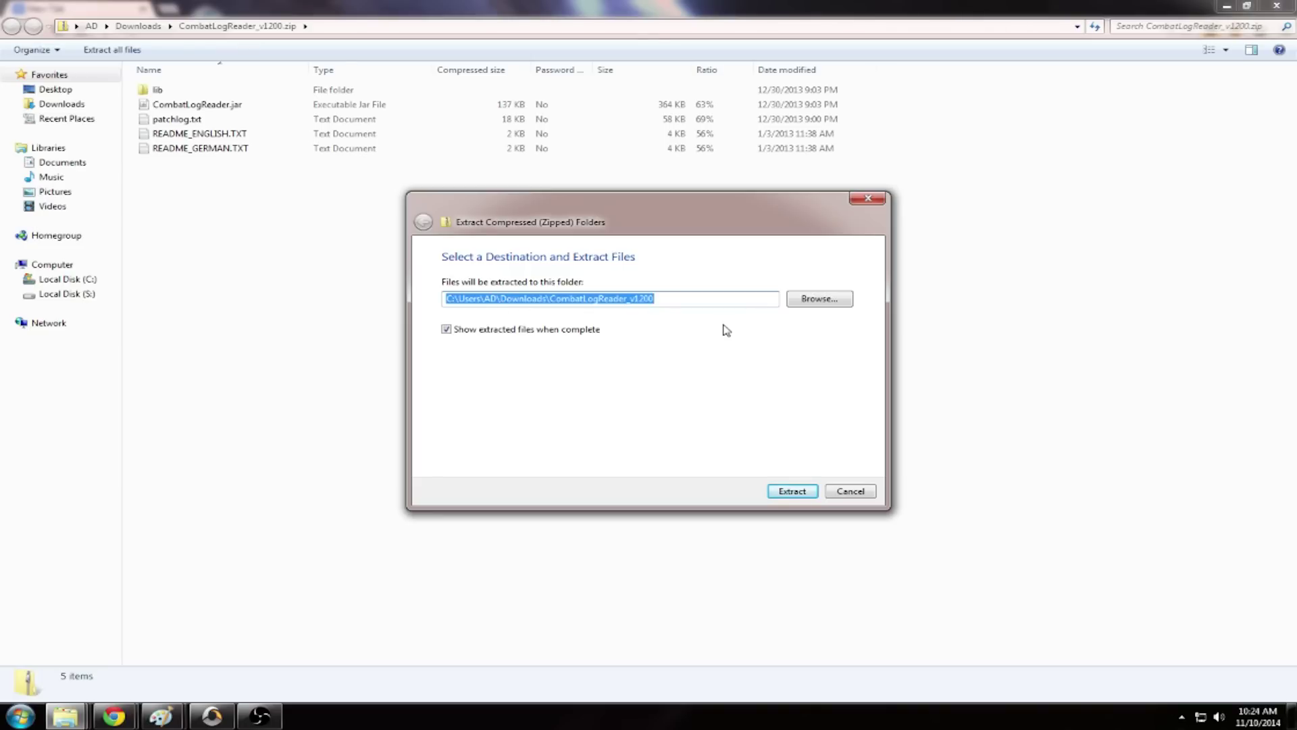
click(793, 490)
double_click(692, 4)
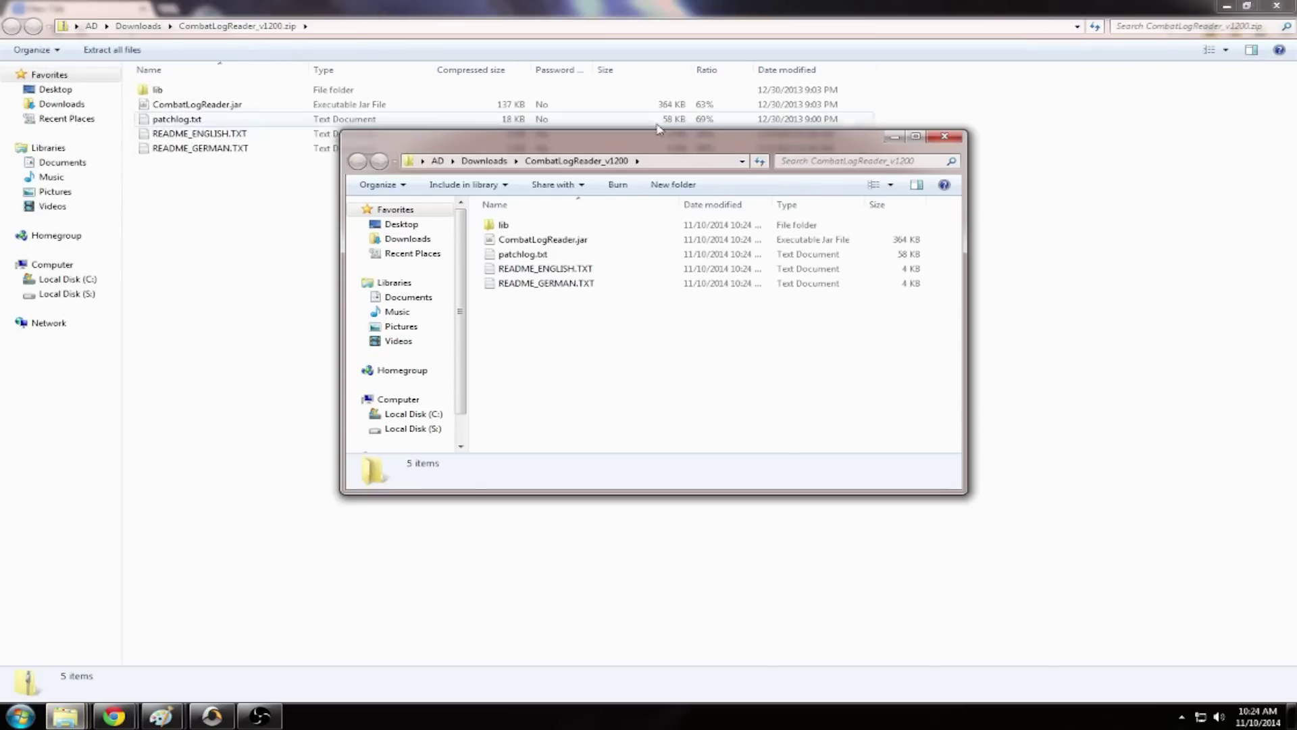
click(1275, 5)
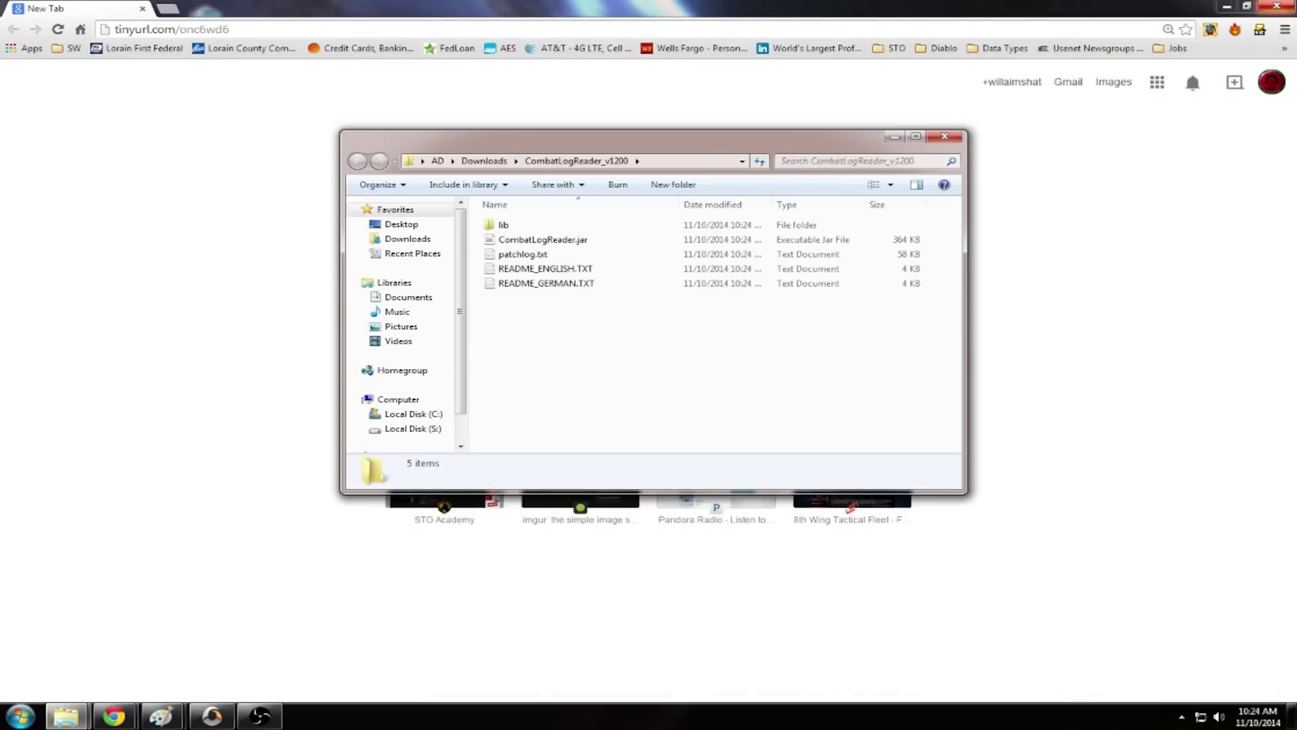
click(1277, 5)
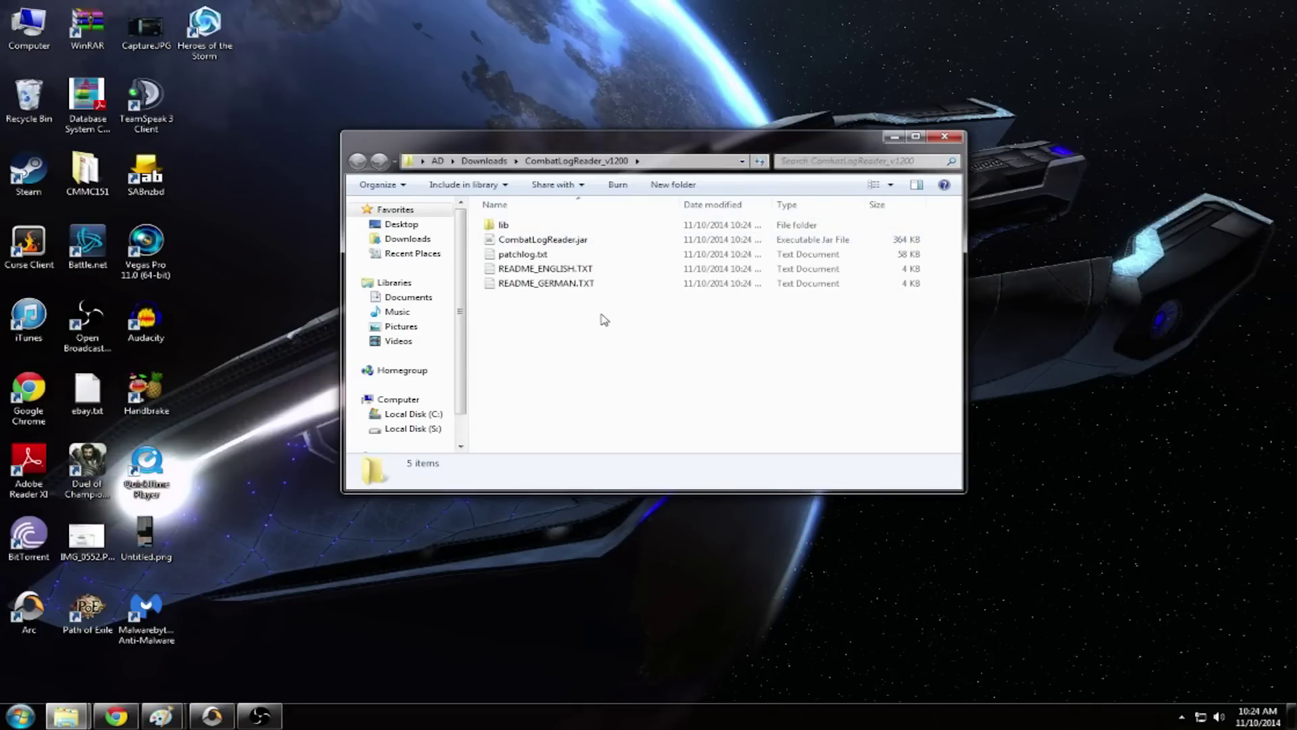
Launch CombatLogReader.jar and save the updater preference "Search updates. Ask before download!".
double_click(575, 242)
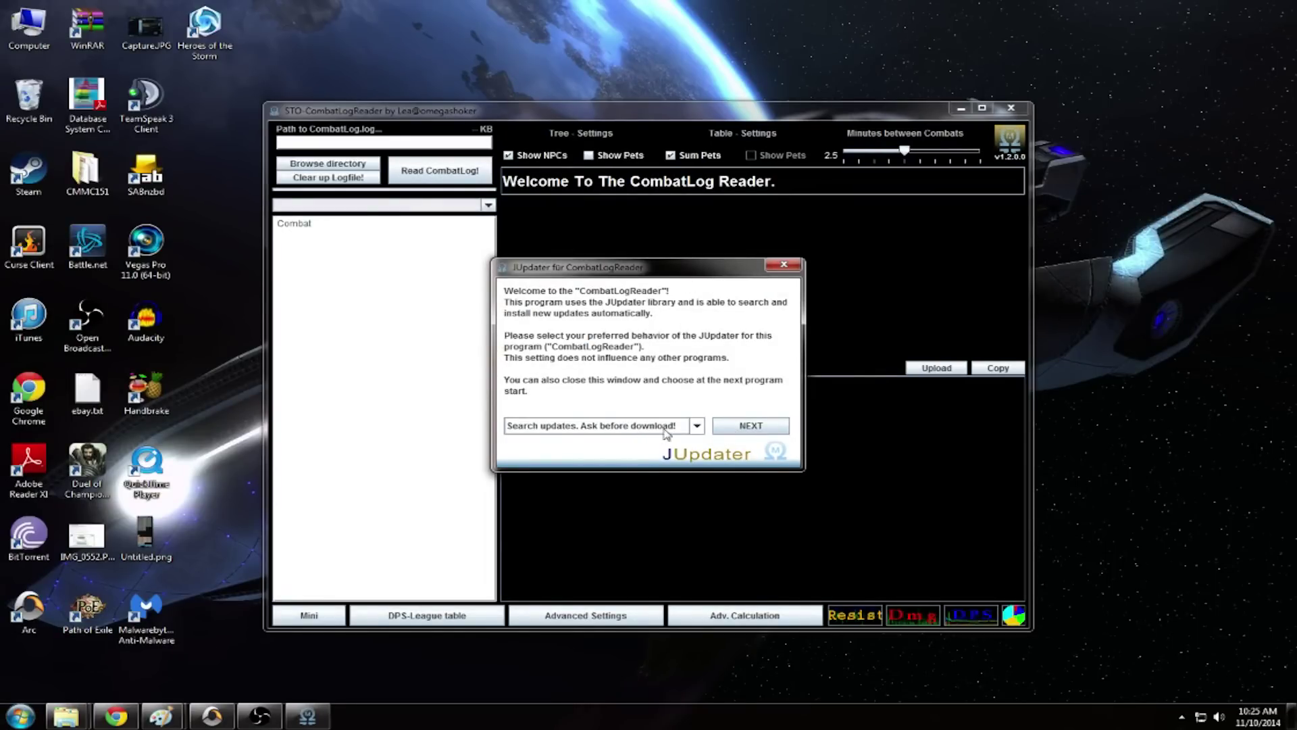
click(749, 432)
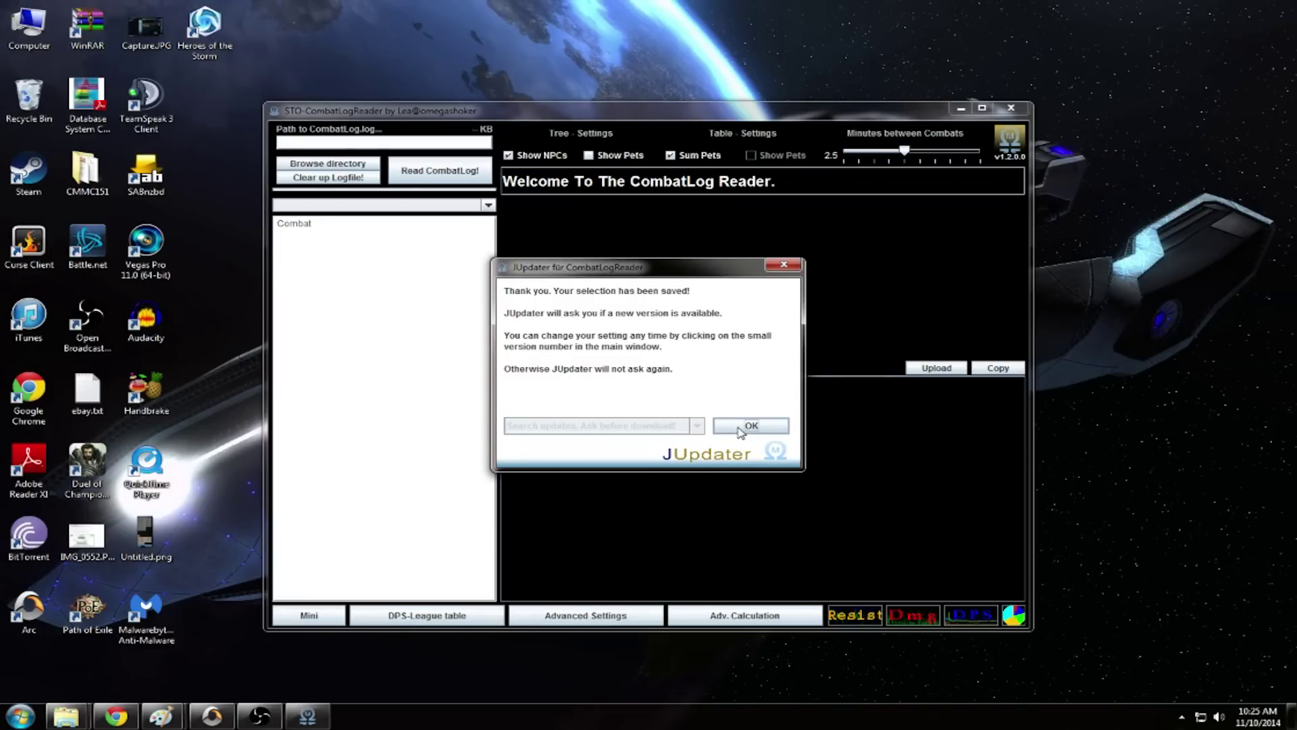
click(740, 431)
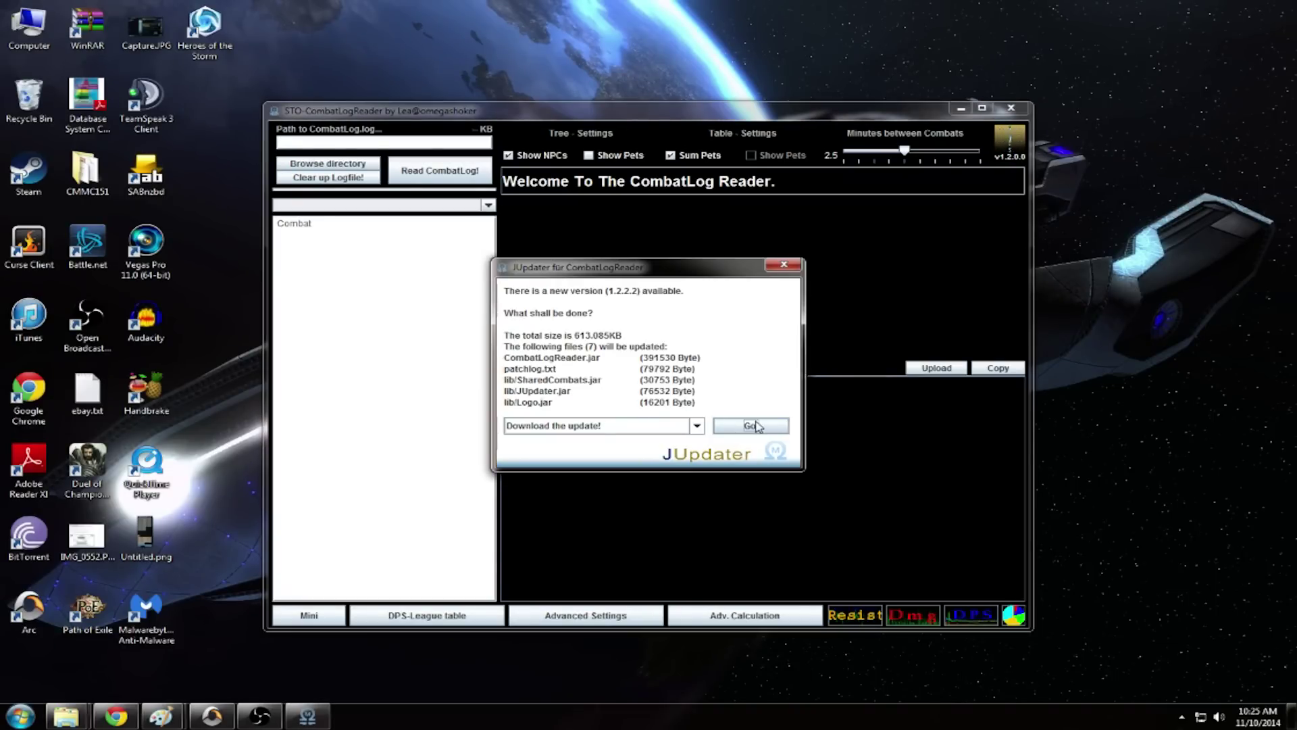
Download and install the CombatLogReader 1.2.2.2 update, then close the Java console window.
click(755, 426)
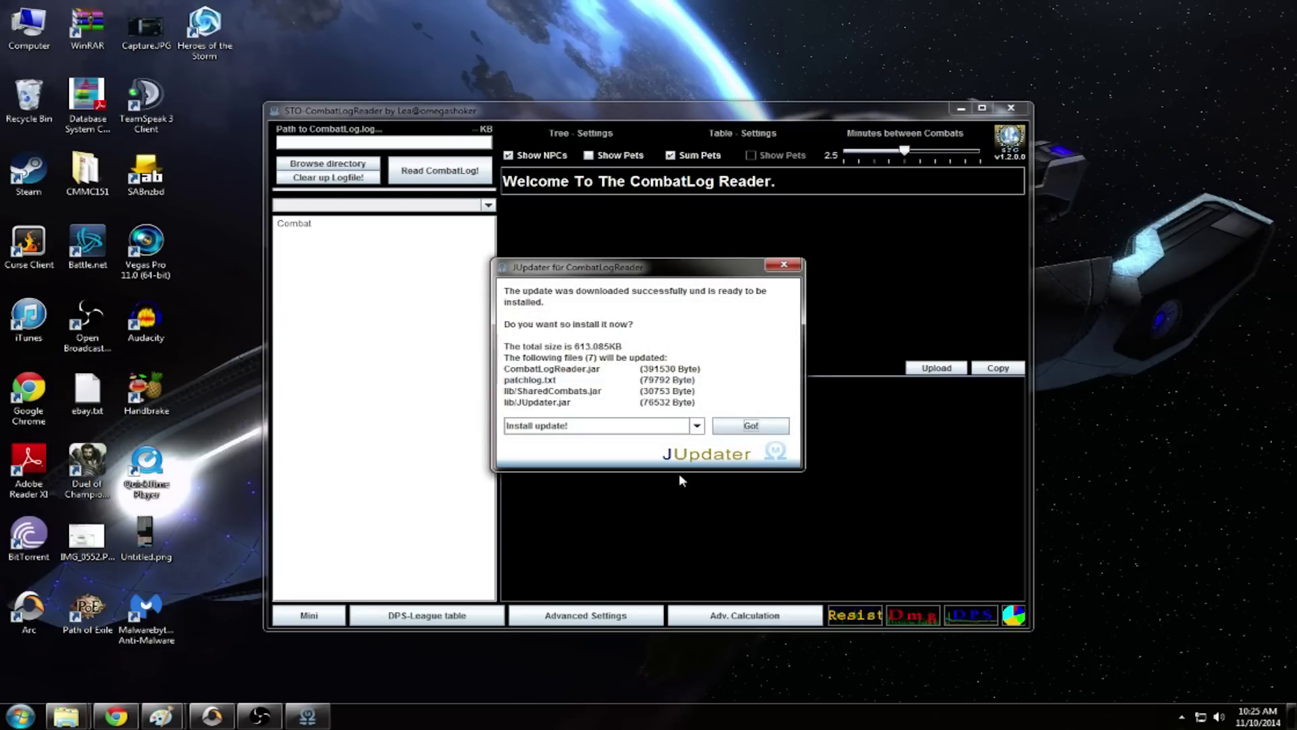
click(752, 427)
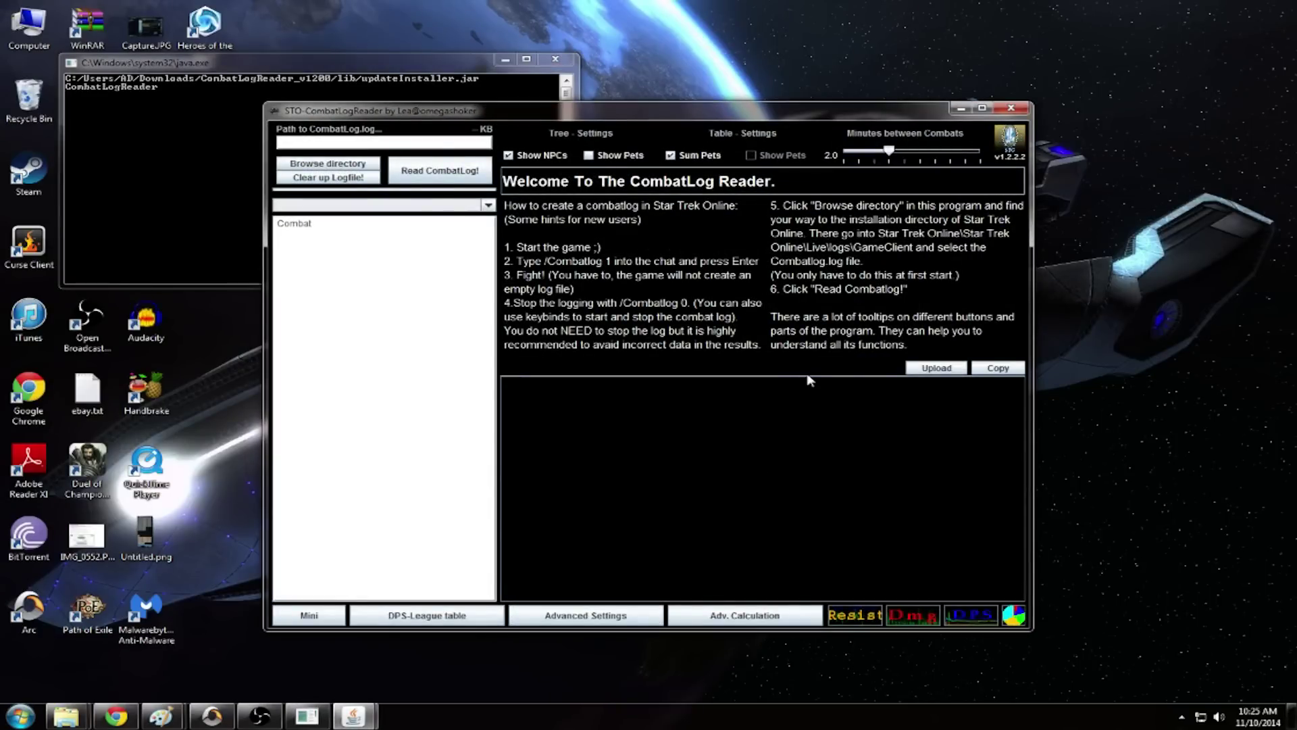
click(555, 60)
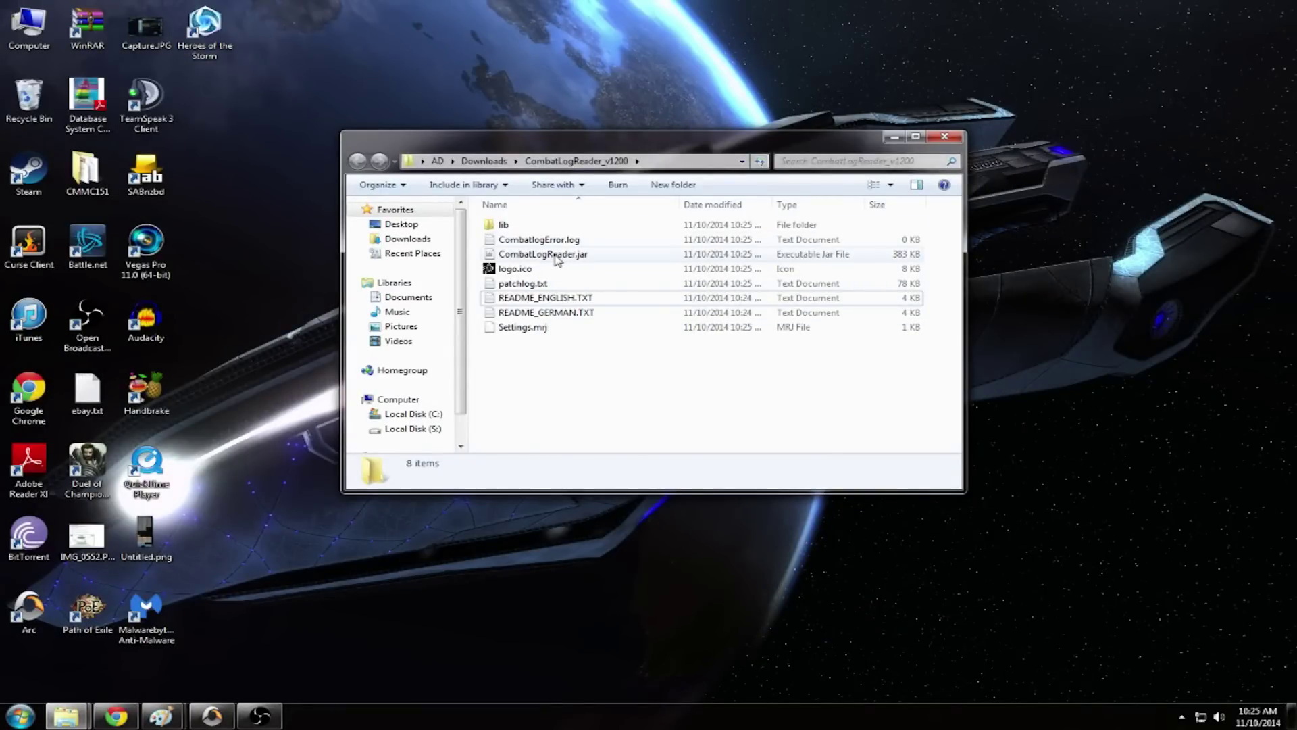
Relaunch CombatLogReader from the extracted folder and maximize its window.
click(585, 259)
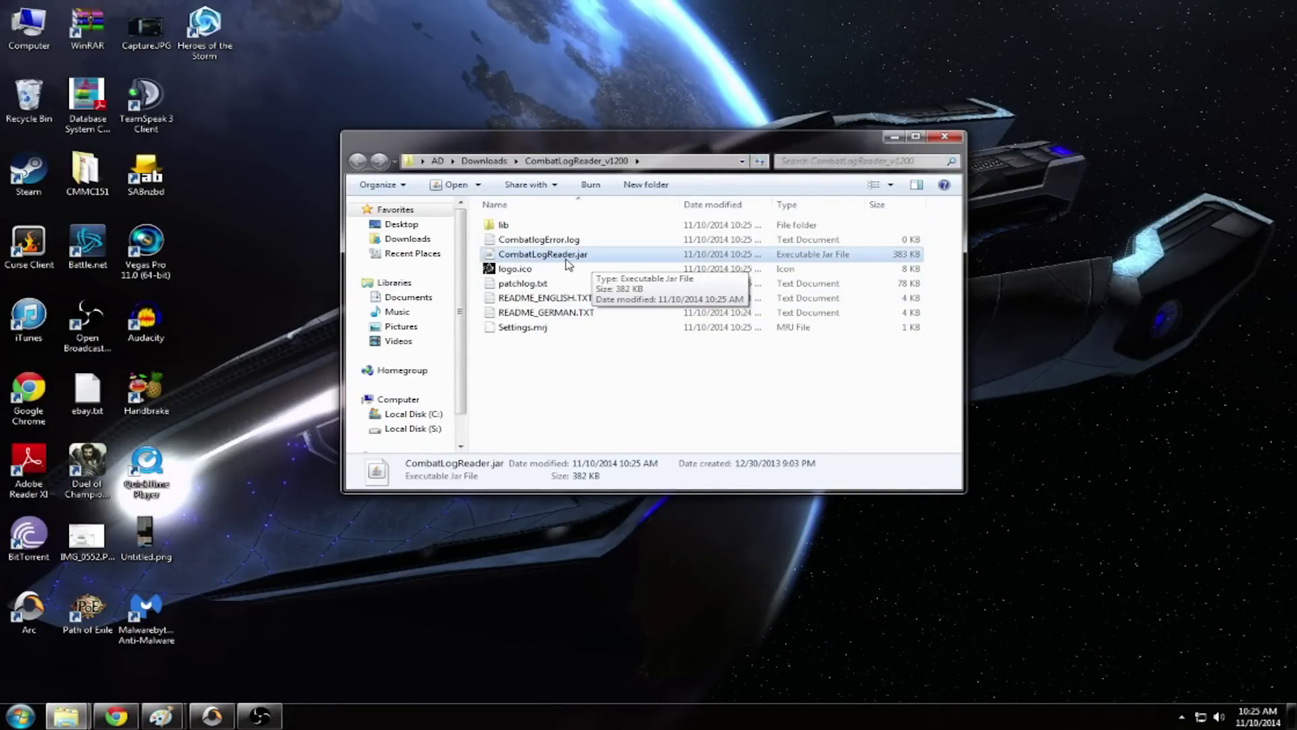
click(511, 270)
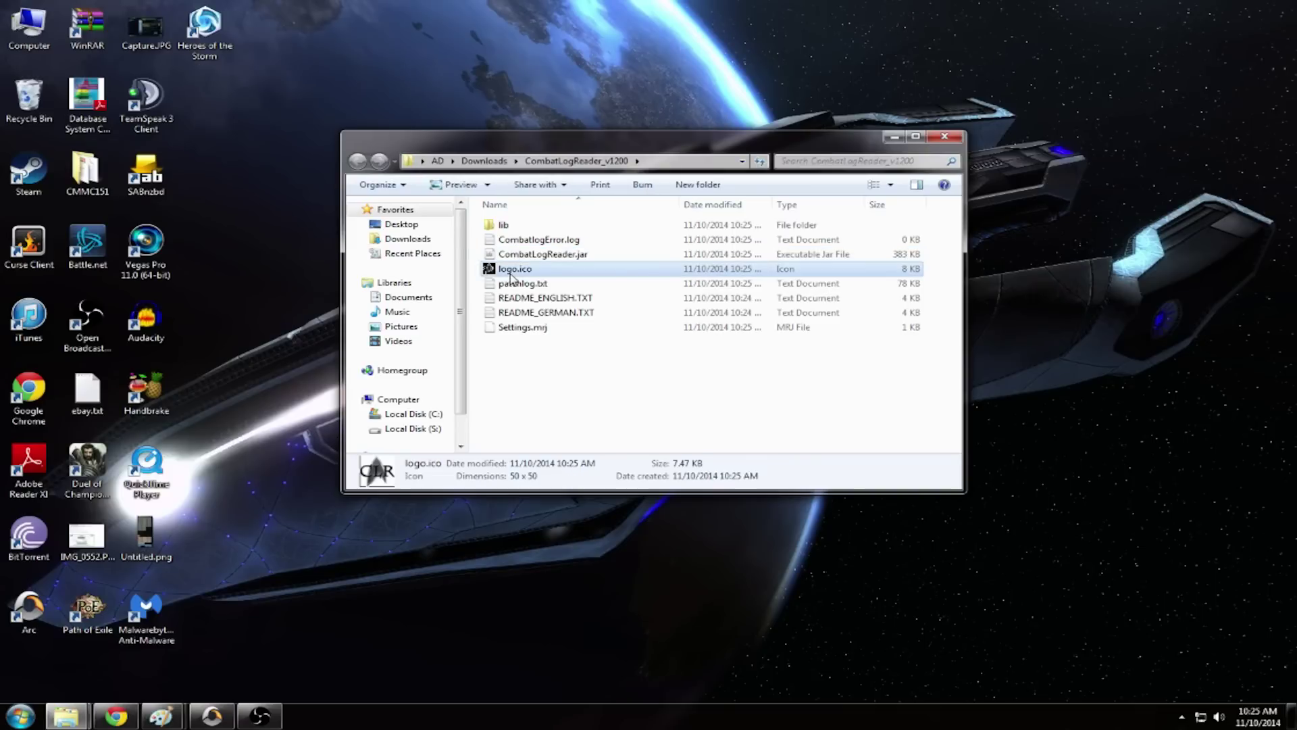
double_click(521, 269)
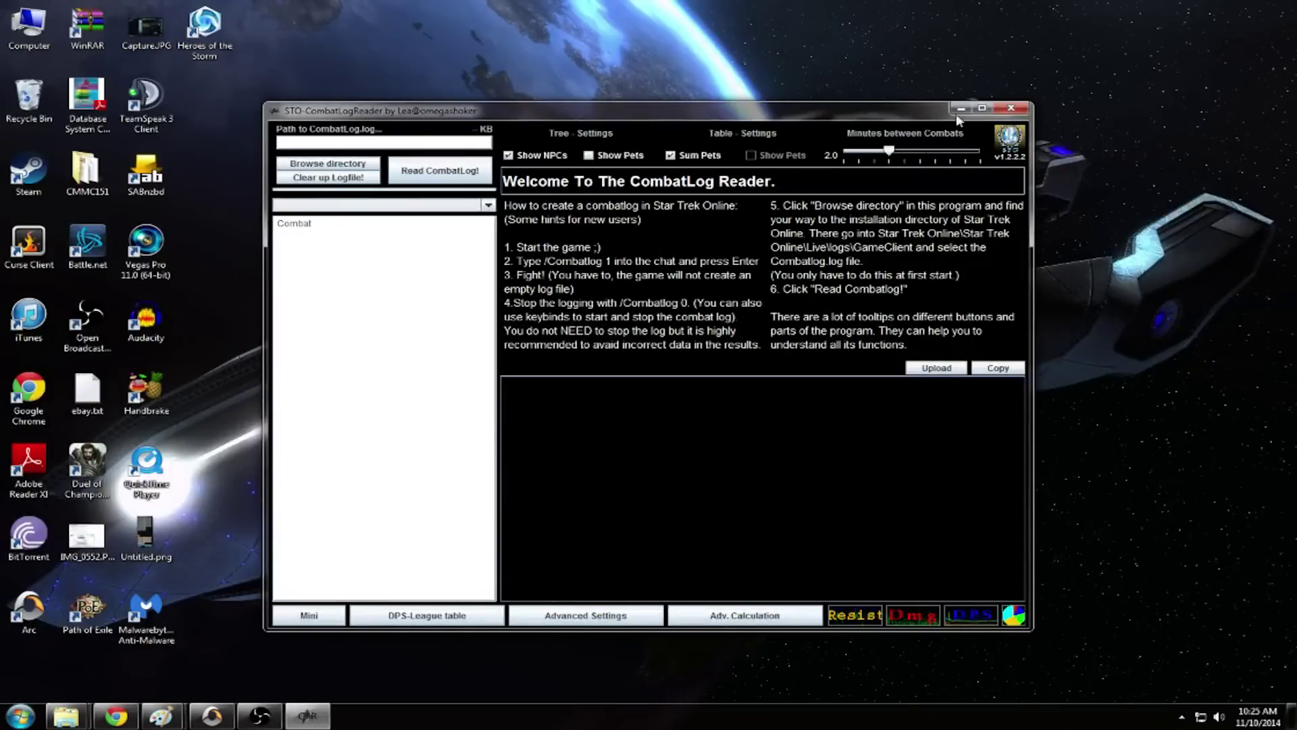
drag(933, 110, 928, 202)
click(898, 134)
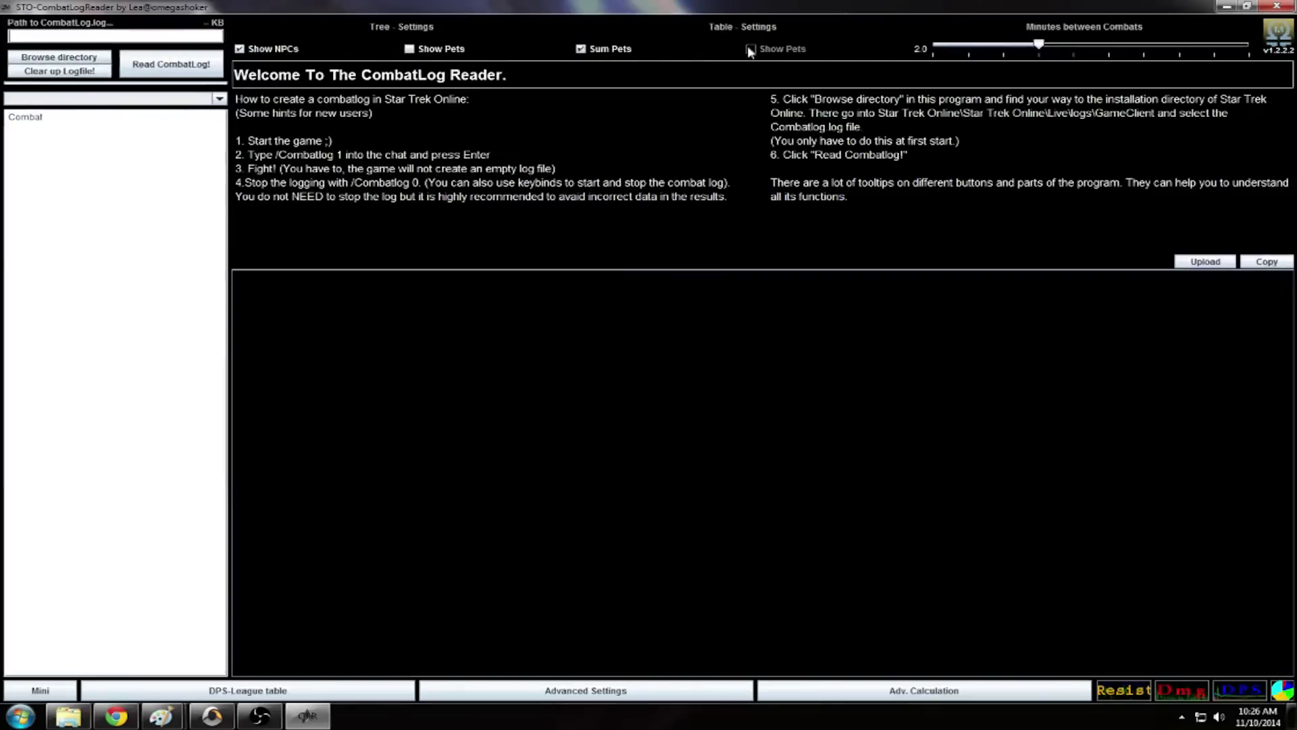
Try to read the combat log without a log file path set, and dismiss the resulting dialog.
click(171, 64)
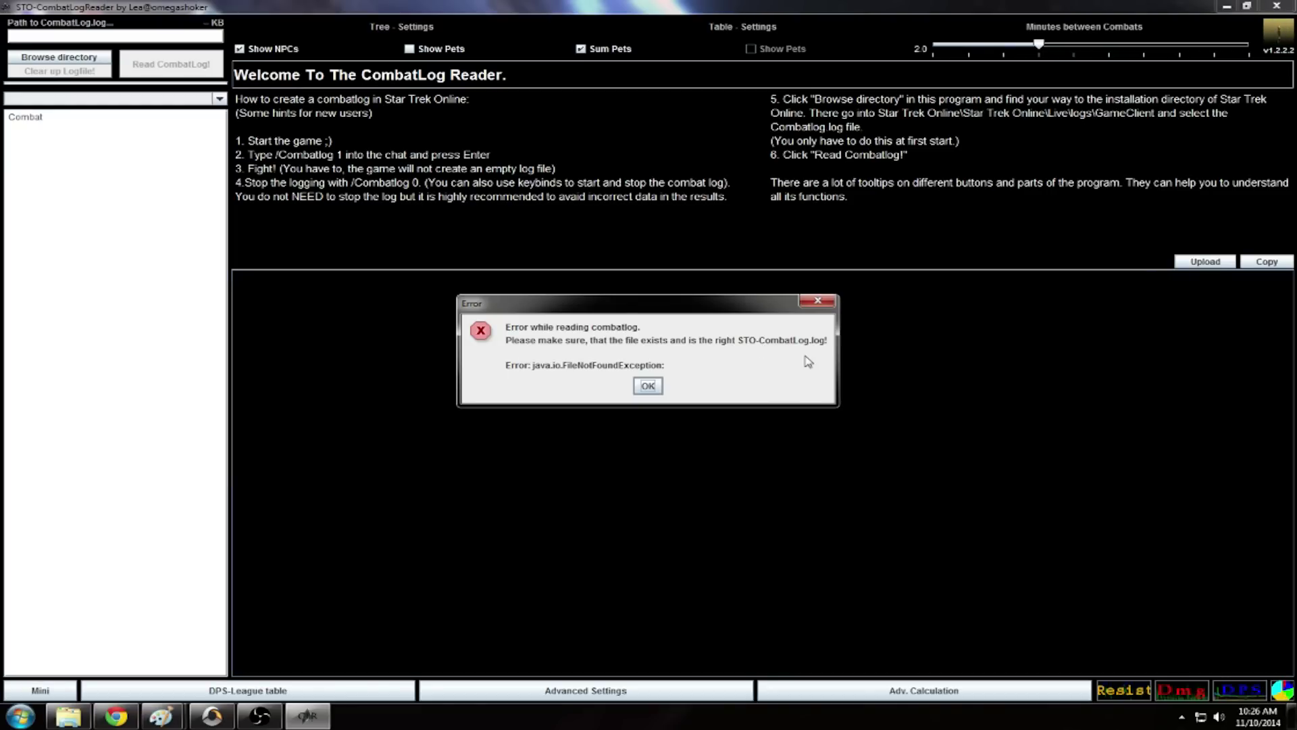
click(646, 387)
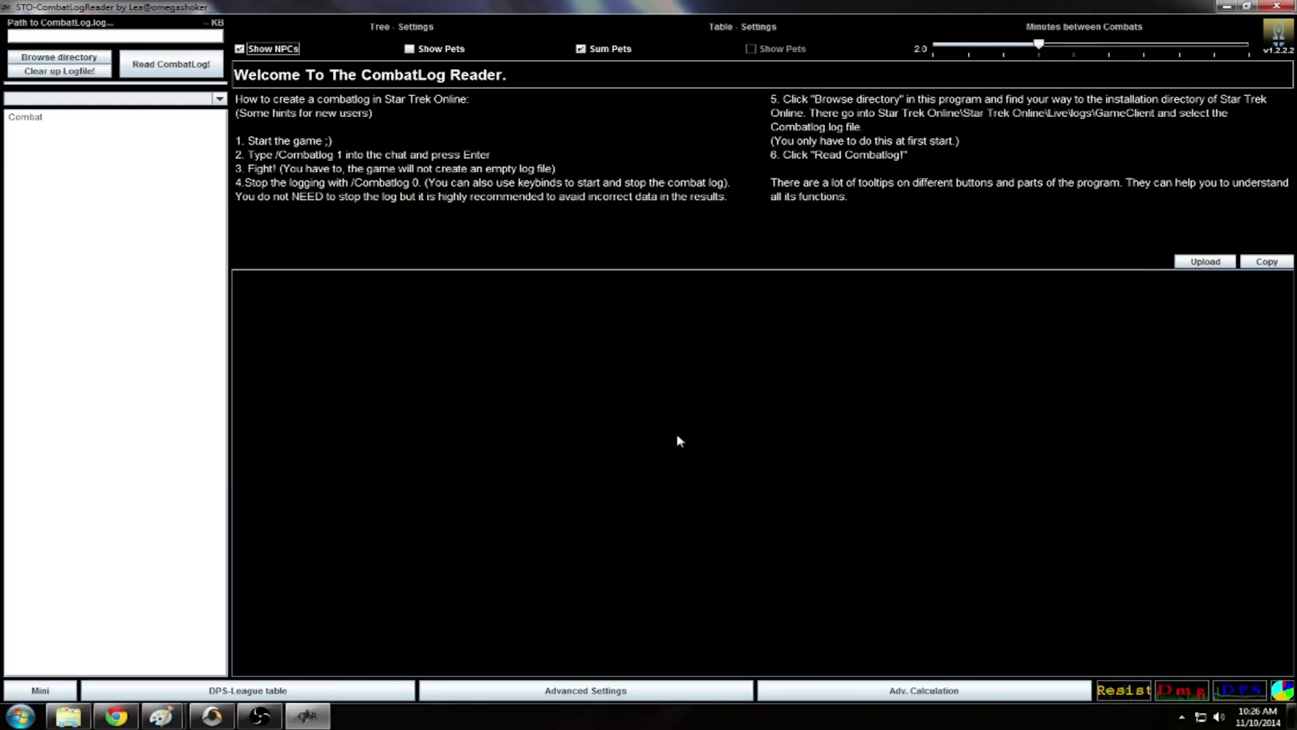
Browse for the log file on Local Disk (S:), going into ProgramFiles(x86)\Perfect World Entertainment\Star Trek Online_en.
click(73, 59)
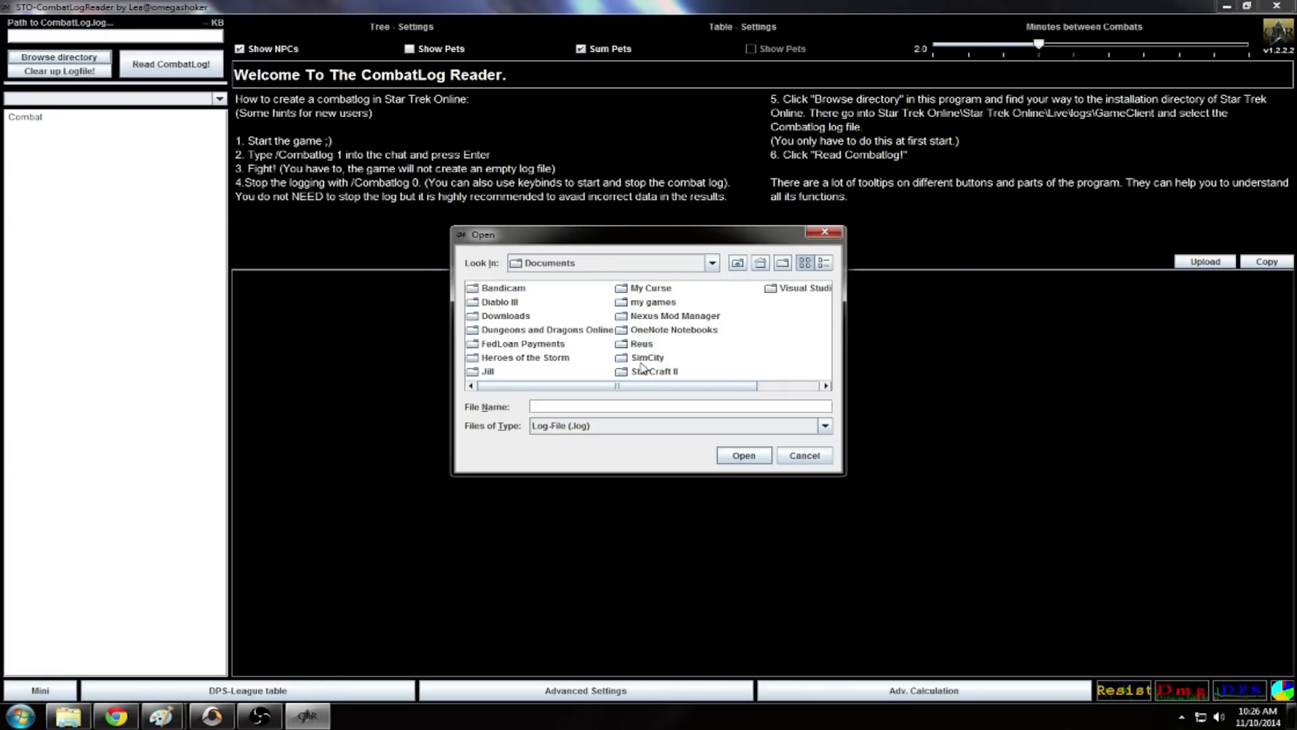
click(639, 268)
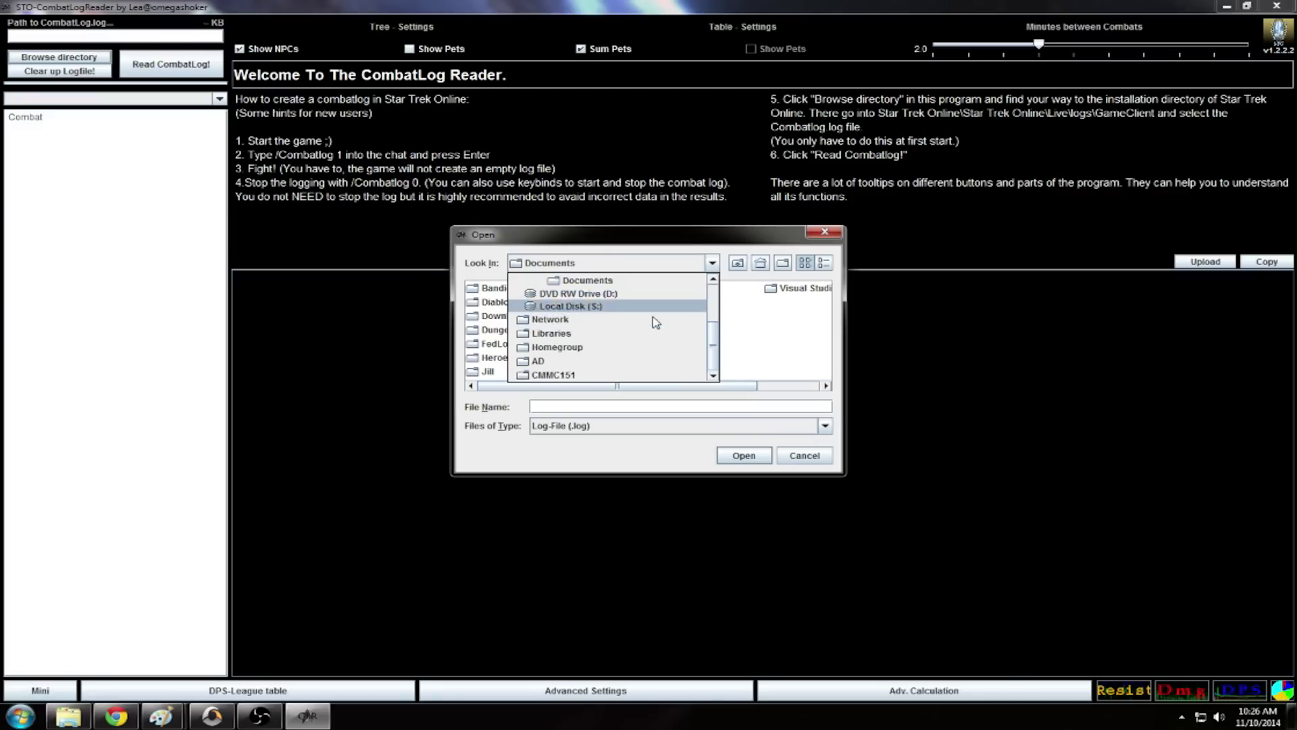
click(589, 307)
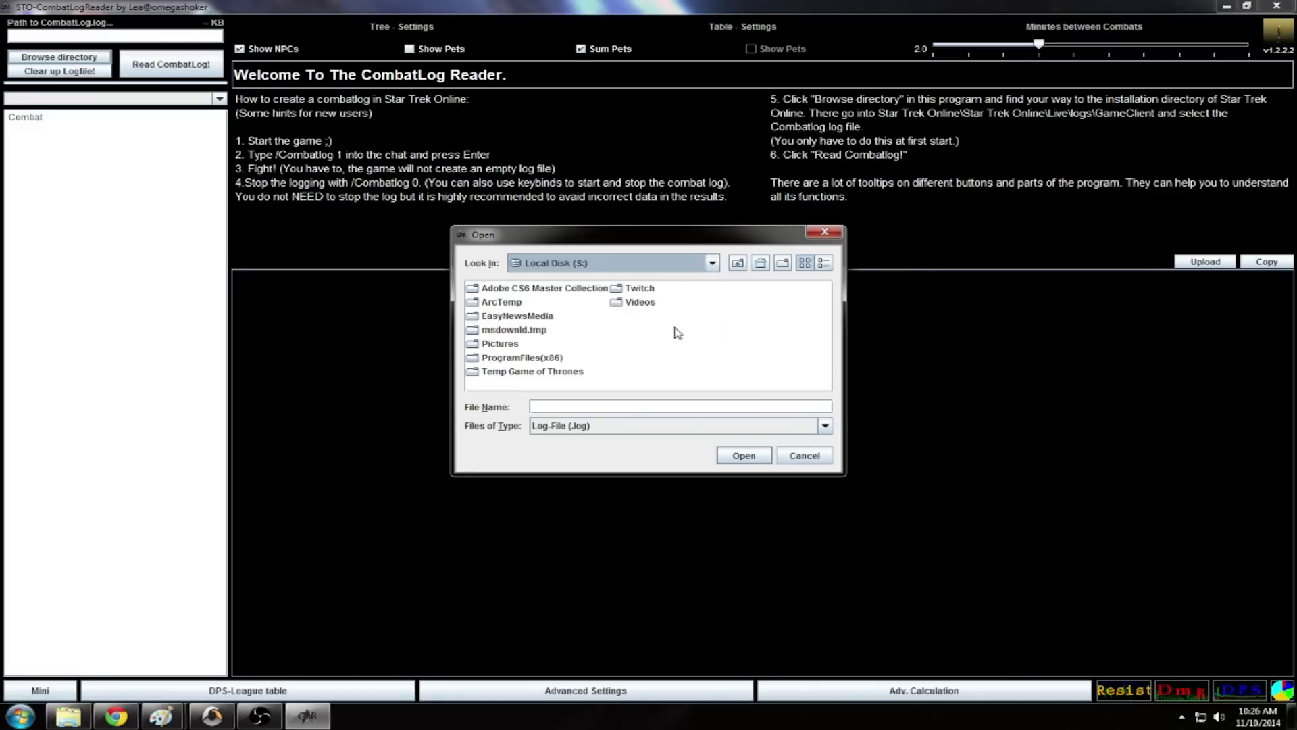
double_click(538, 358)
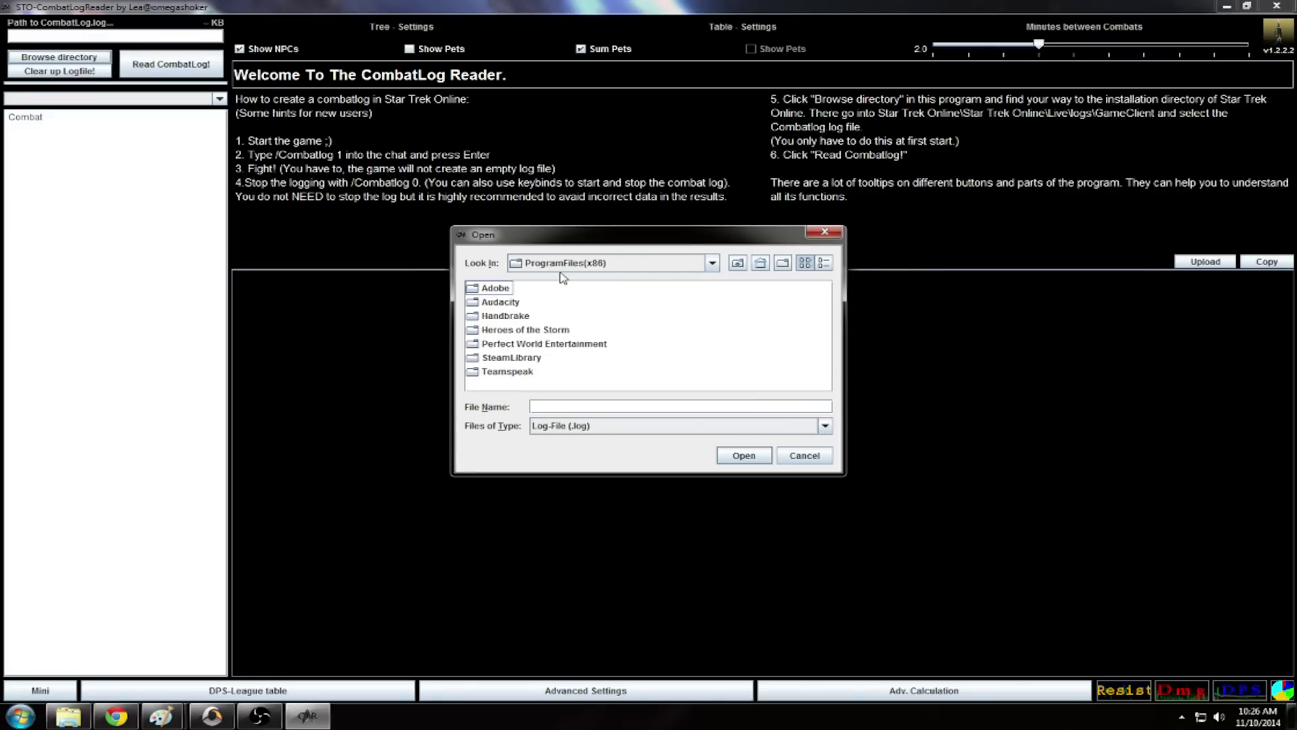
double_click(544, 345)
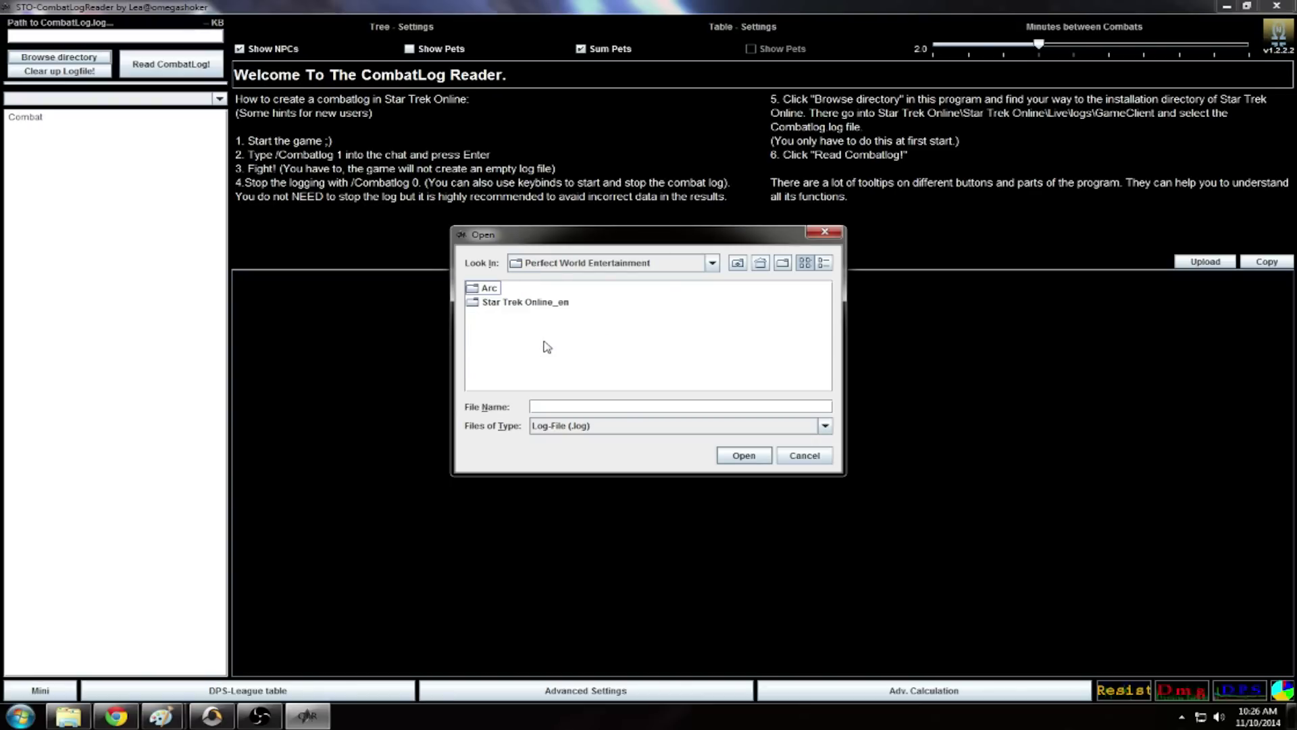
double_click(499, 304)
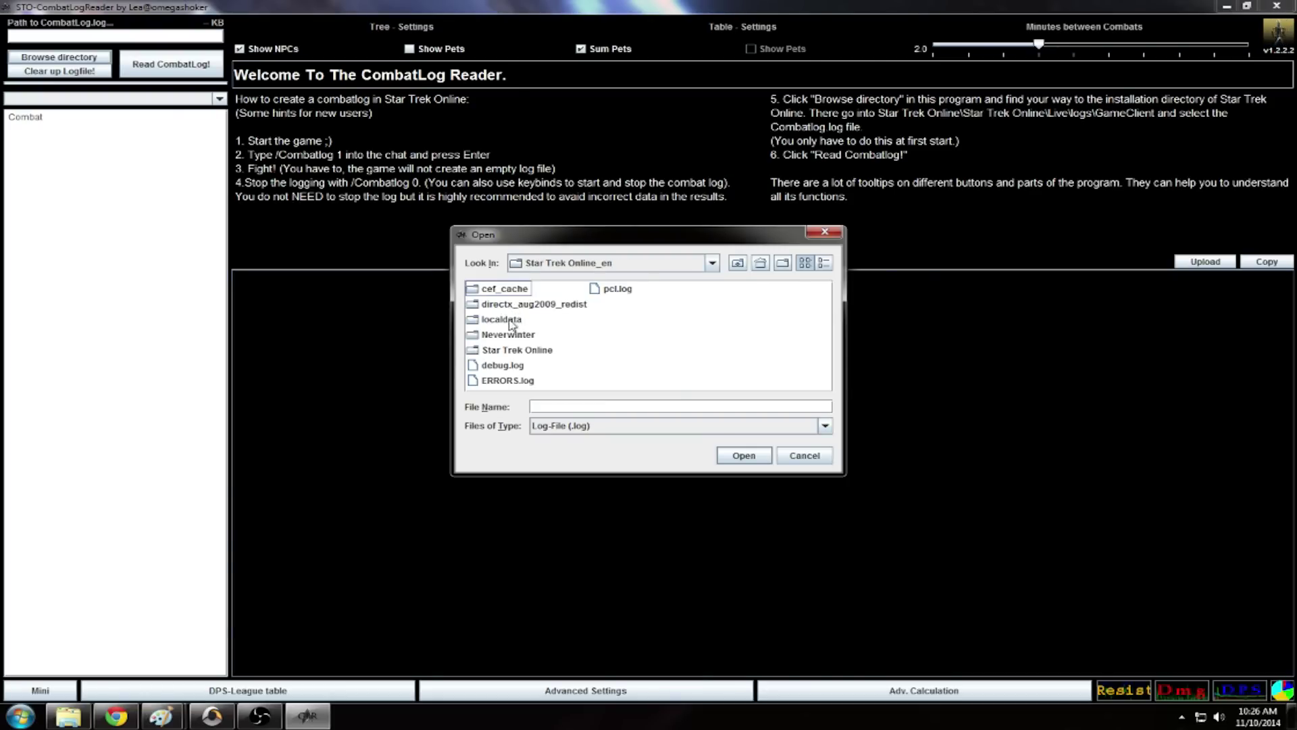
Set Combatlog.Log from Star Trek Online\Live\logs\GameClient as the combat log and check the start of its path.
double_click(517, 350)
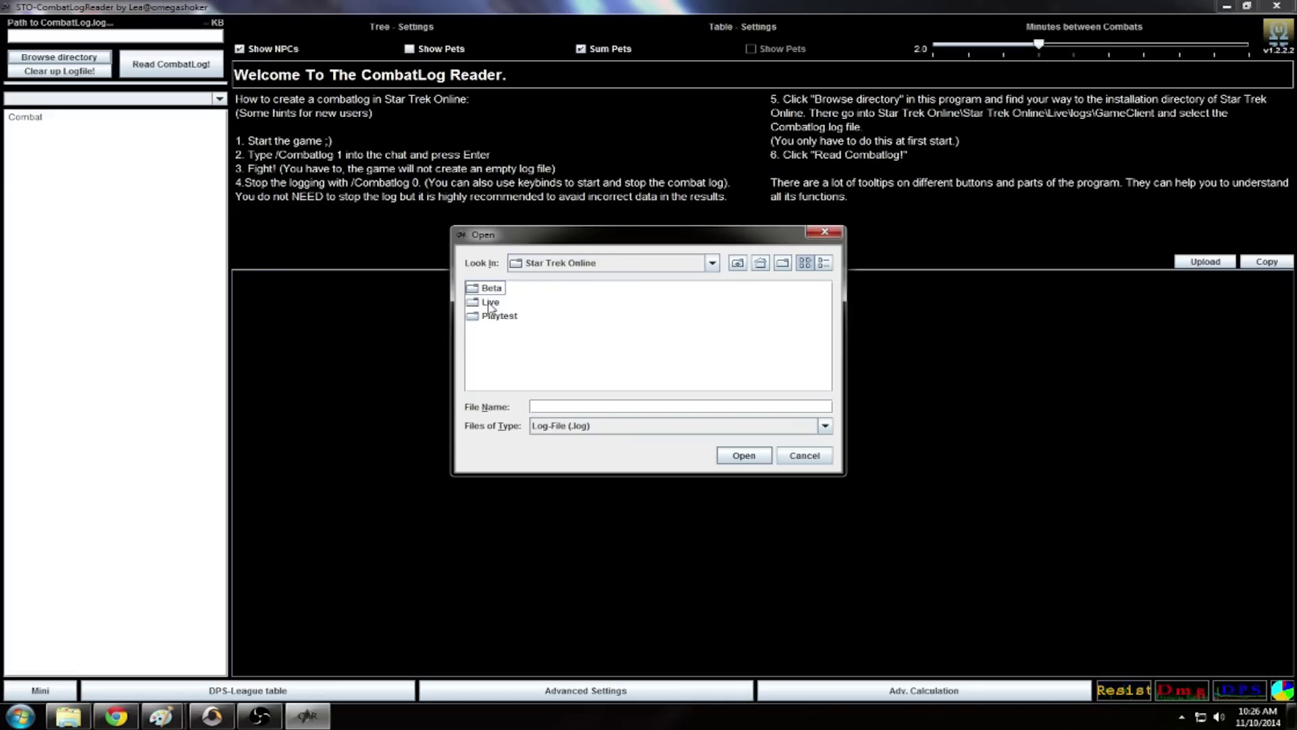
double_click(491, 303)
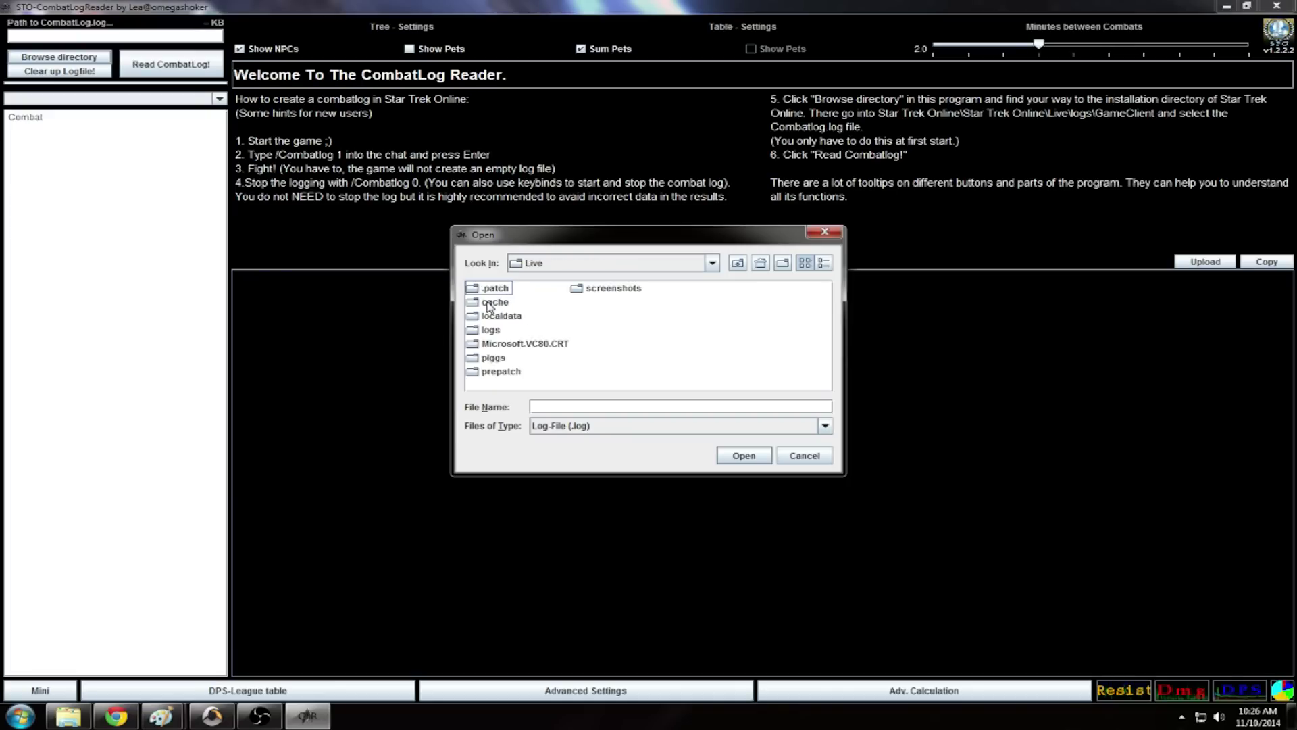
double_click(483, 331)
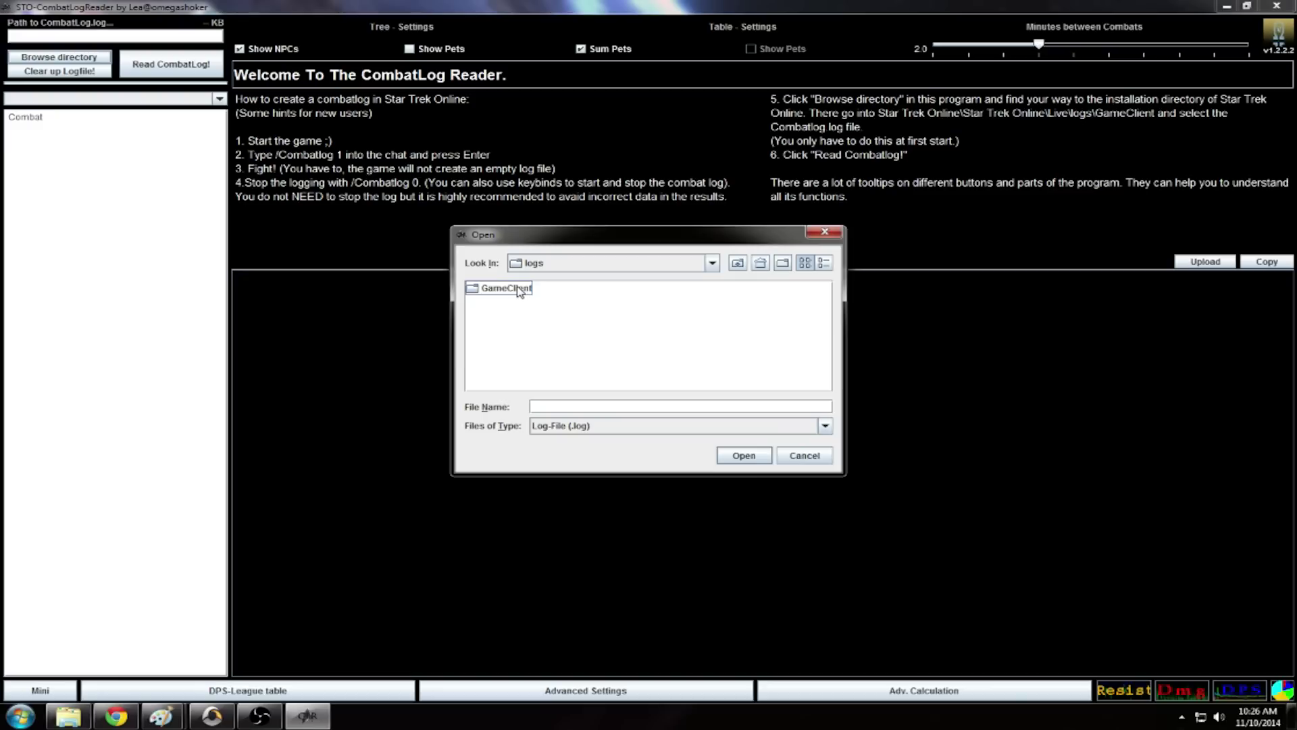
double_click(519, 290)
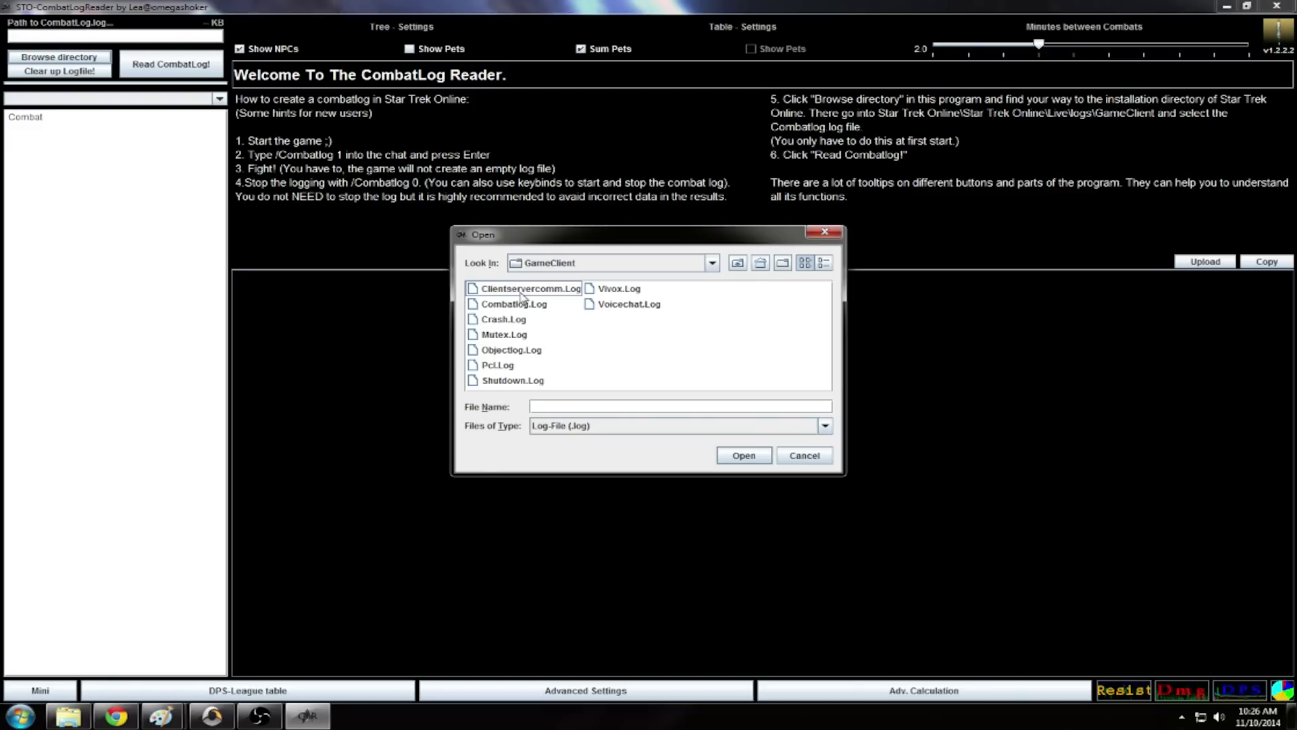
click(508, 318)
click(510, 305)
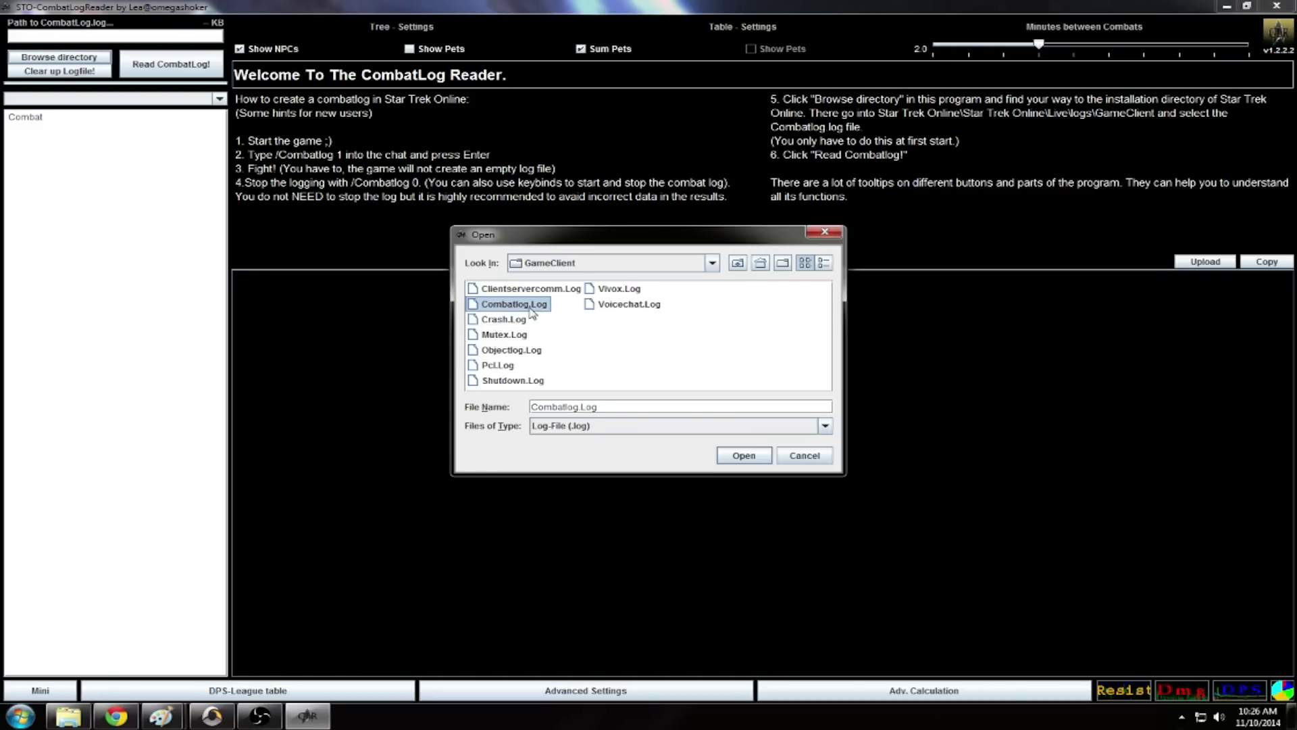
click(743, 456)
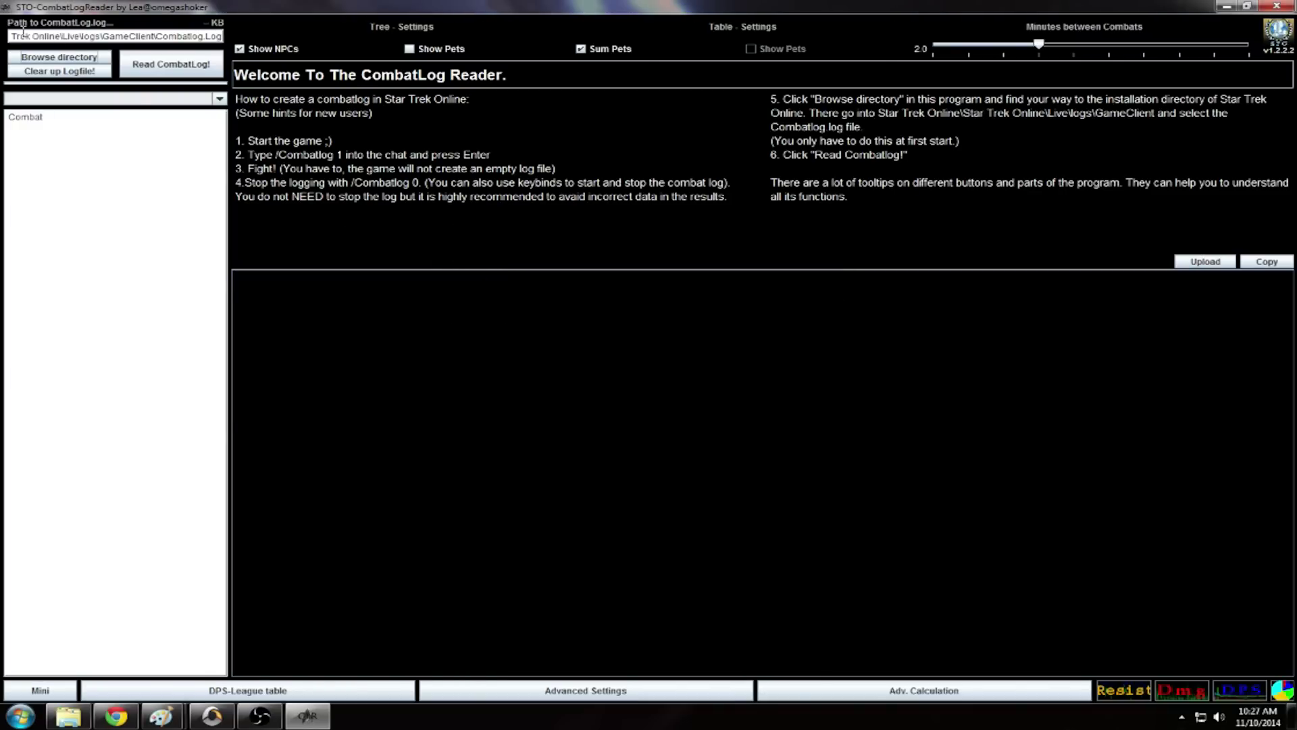
drag(68, 35, 6, 35)
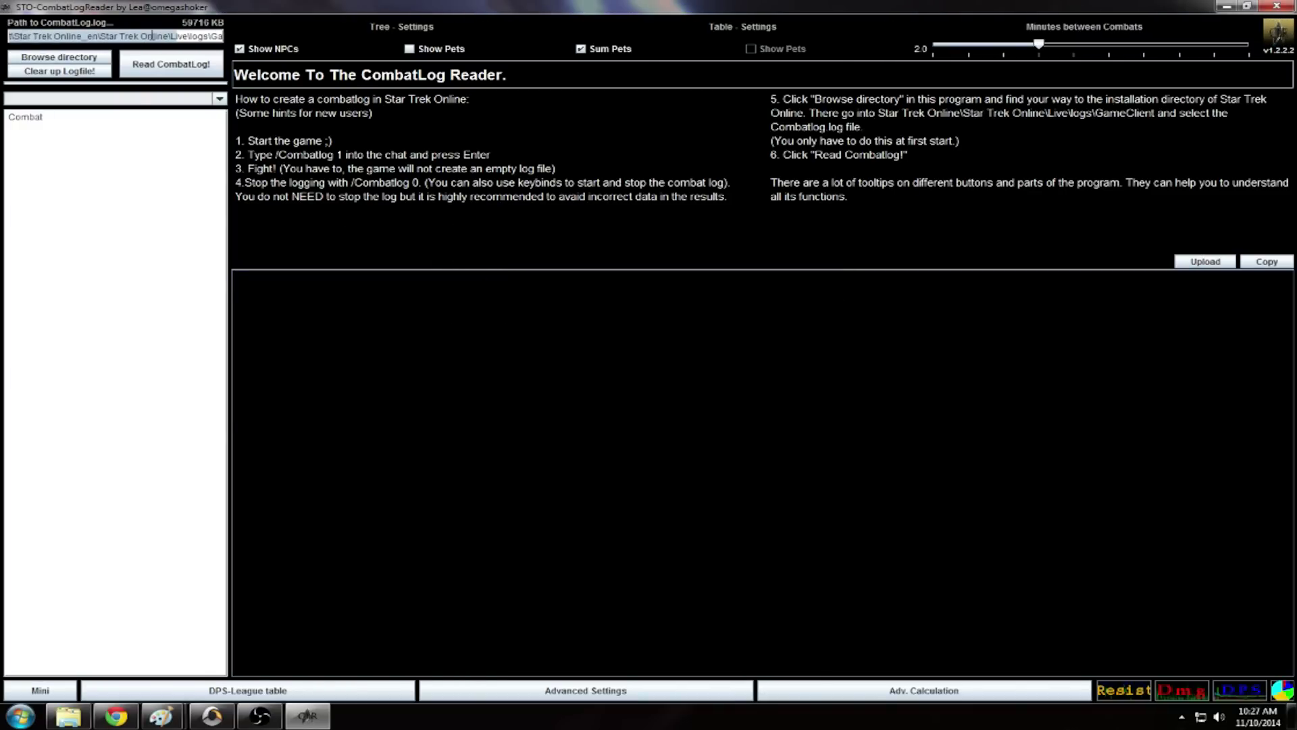
Check both ends of the log file path, then read the combat log and accept the large file size.
drag(166, 35, 8, 36)
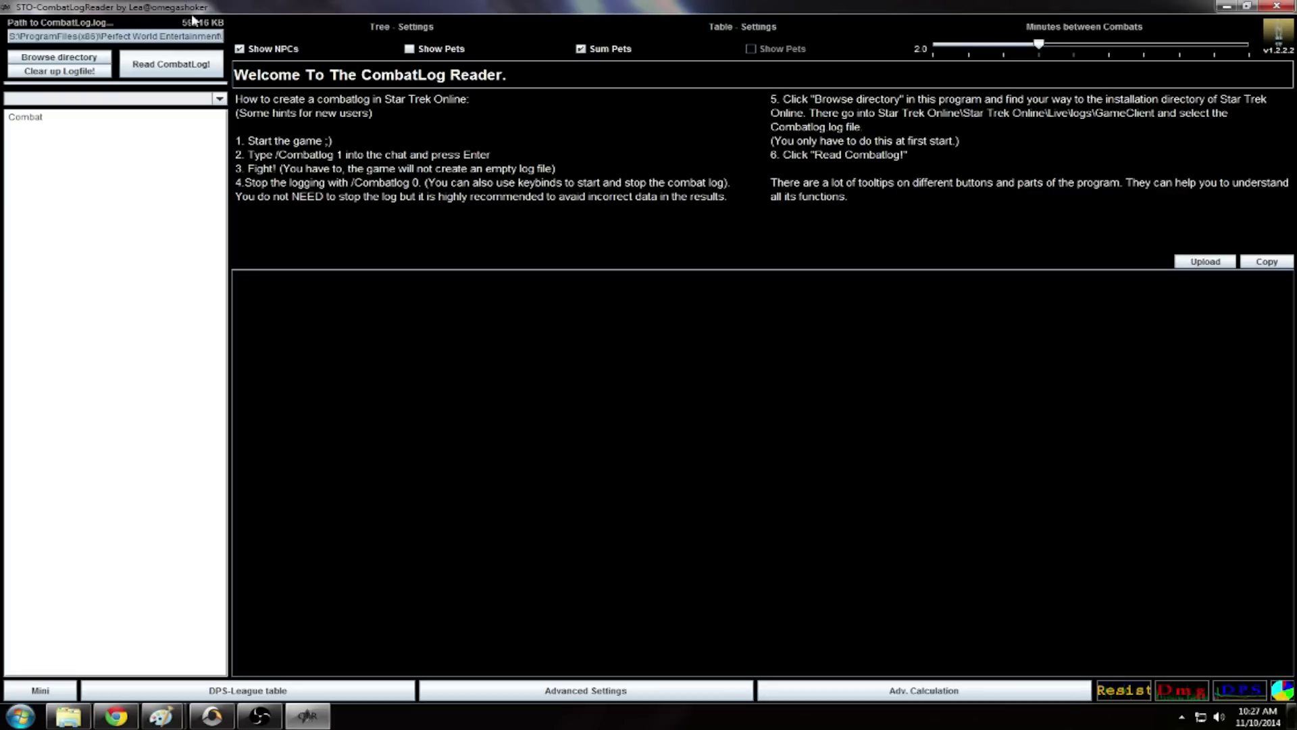
drag(133, 37, 379, 43)
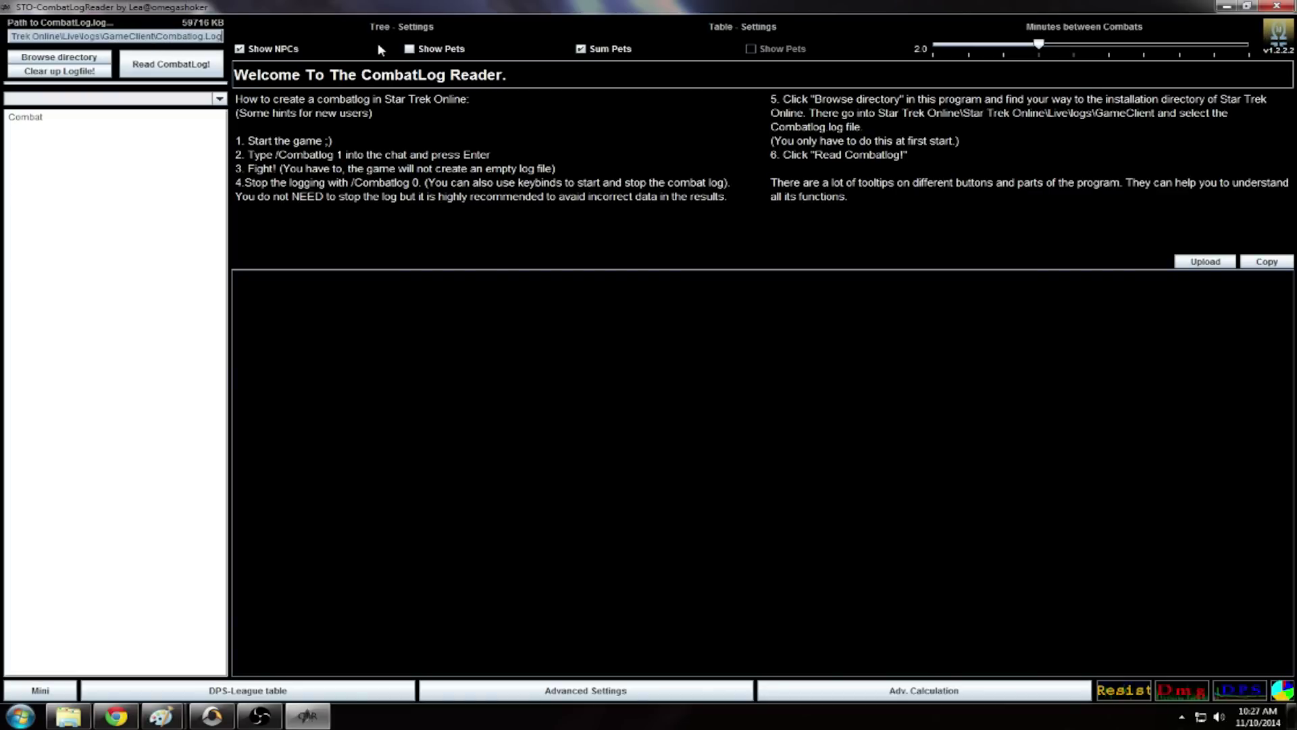
click(193, 56)
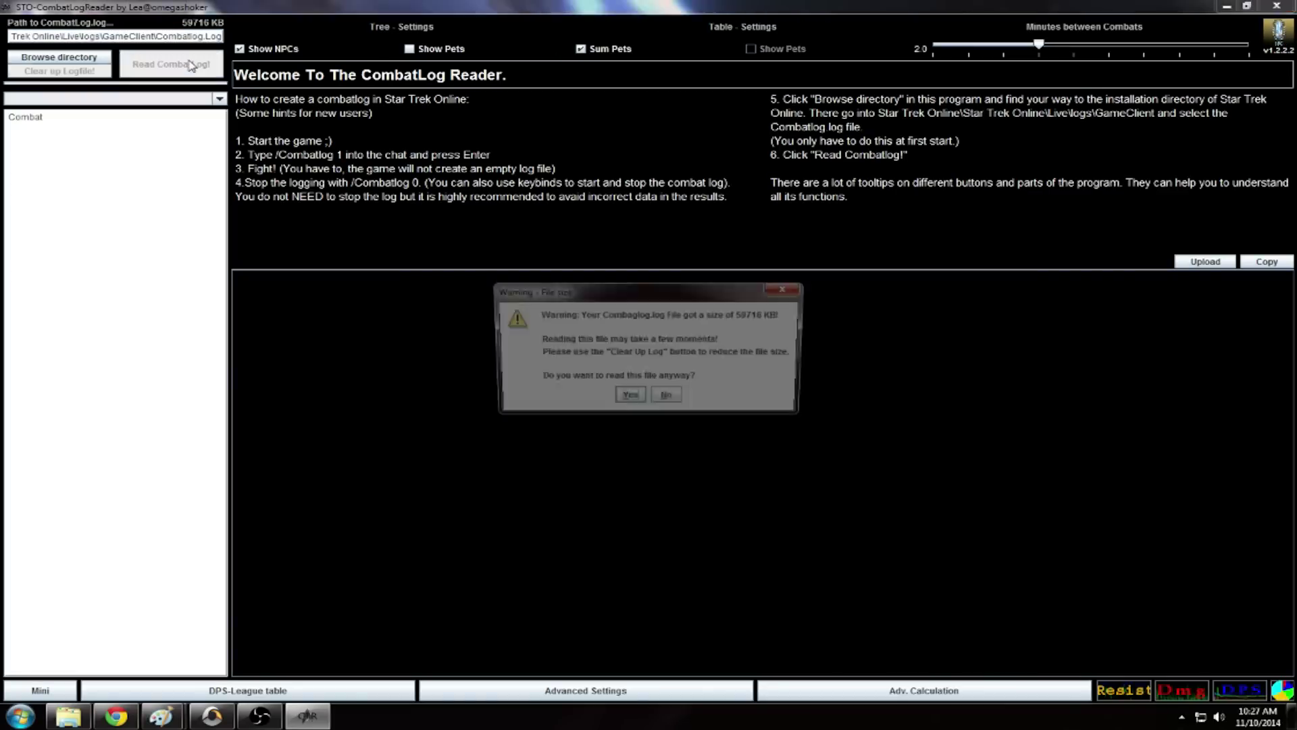
click(629, 399)
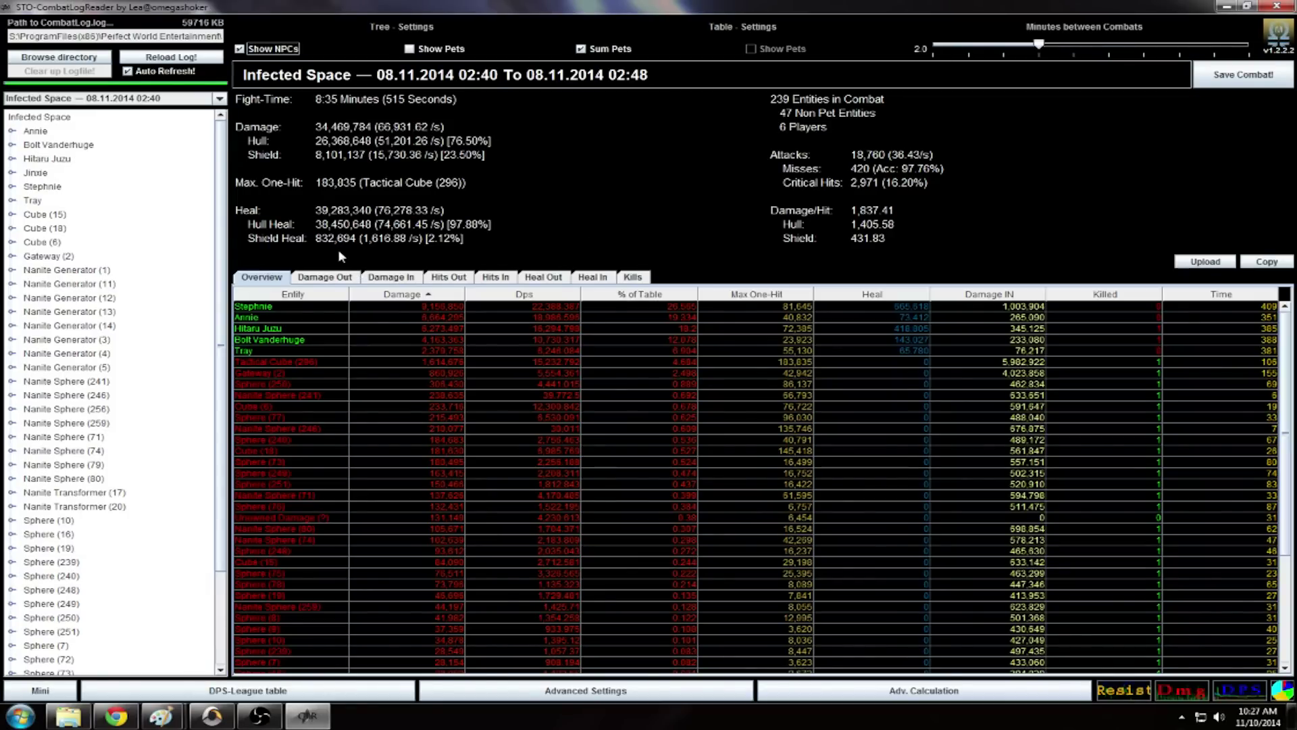
Examine the Attack Abilities of Nanite Sphere (246), comparing Plasma Array, Plasma Torpedo and Warp Core Breach, and collapse its entries.
click(13, 395)
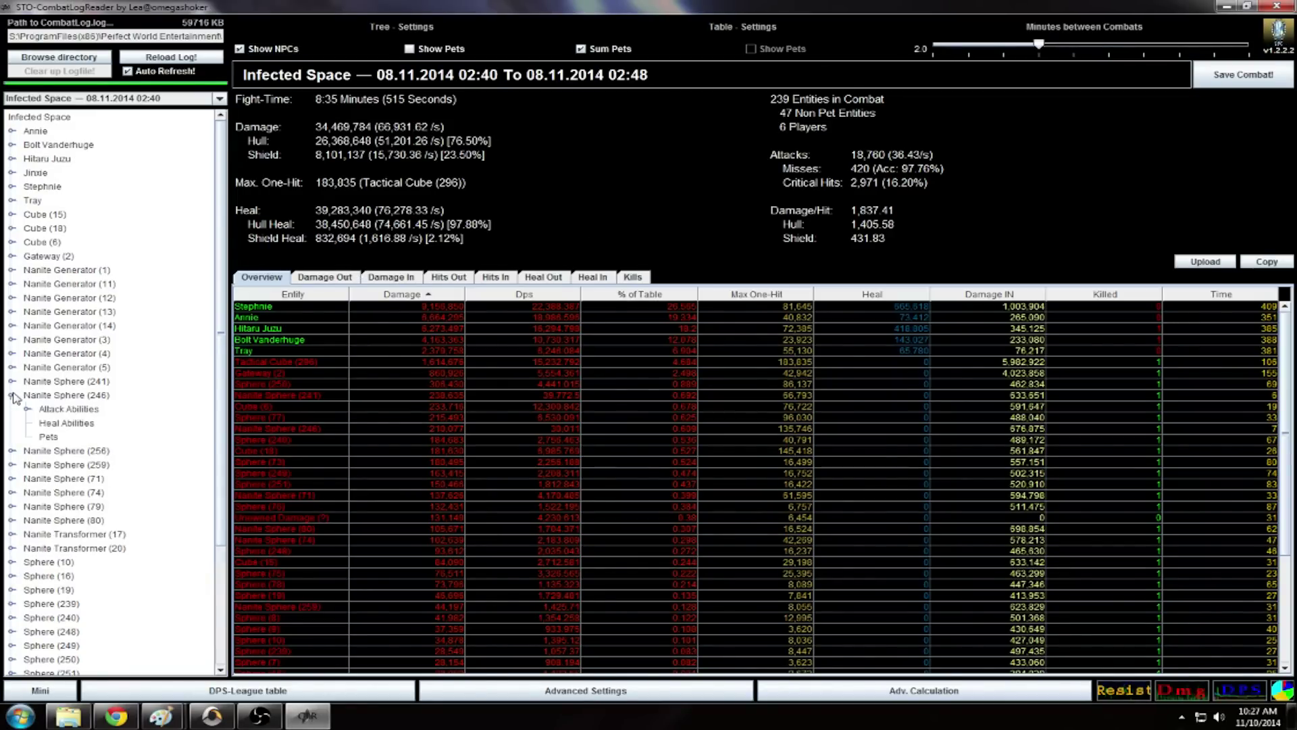
double_click(44, 408)
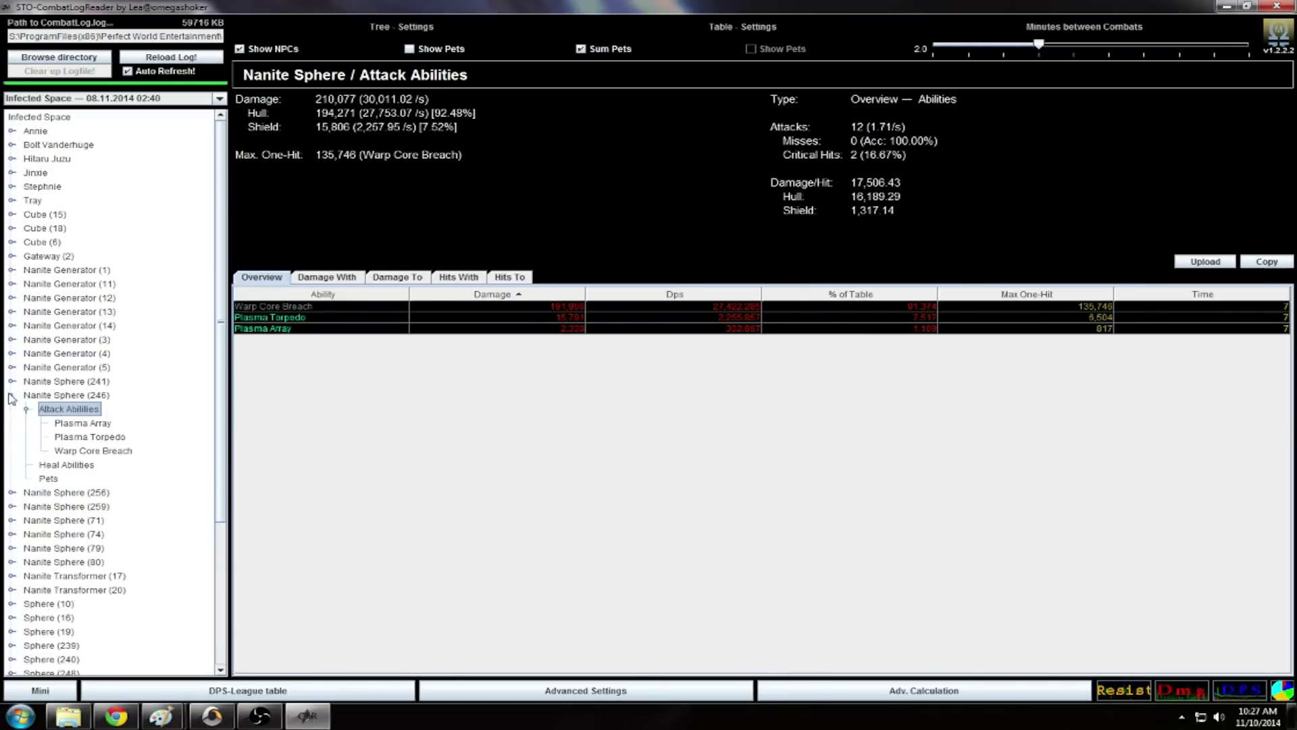
click(82, 425)
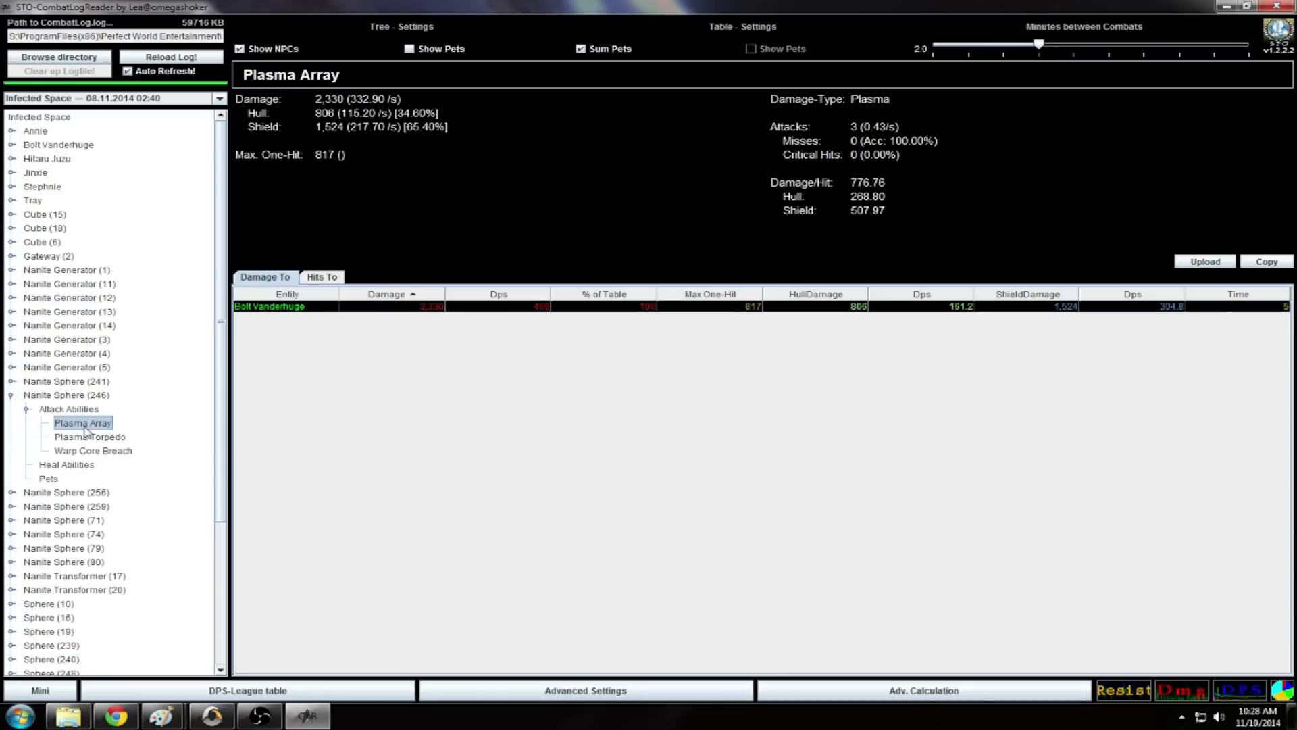
click(87, 451)
click(88, 437)
click(90, 451)
click(79, 437)
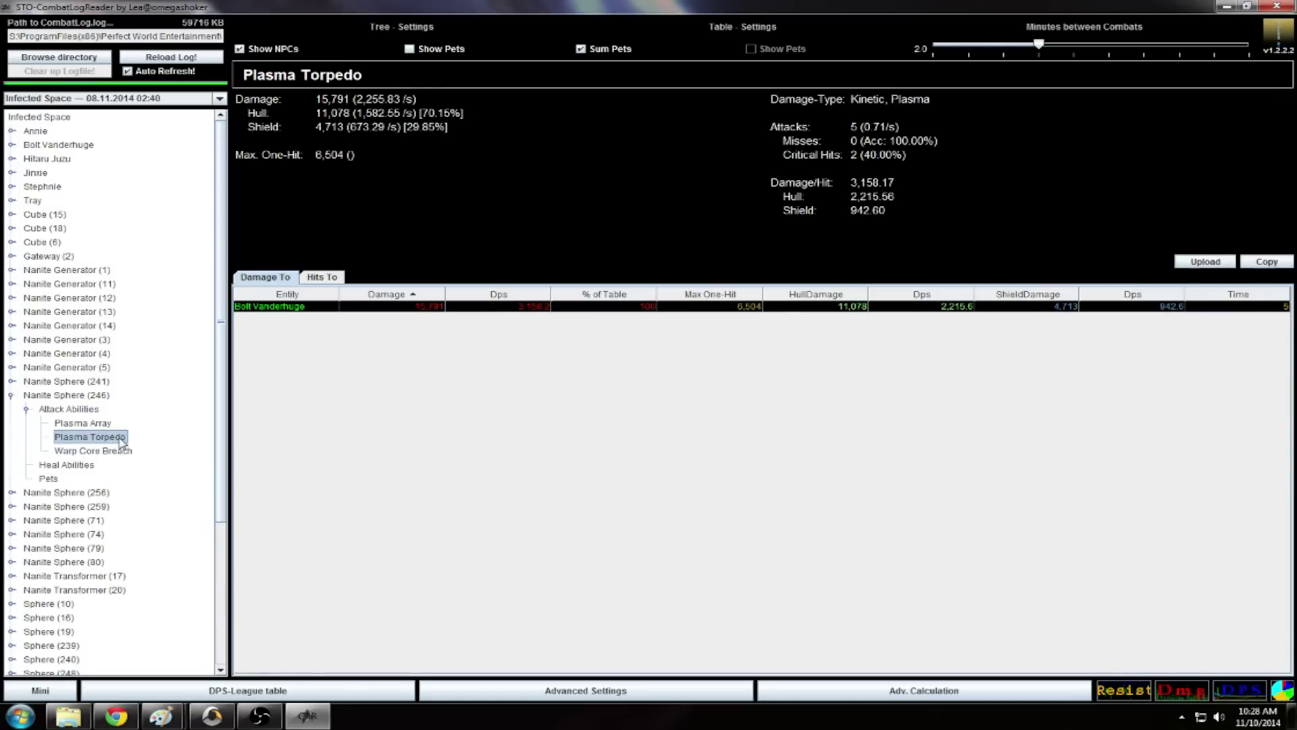
click(27, 409)
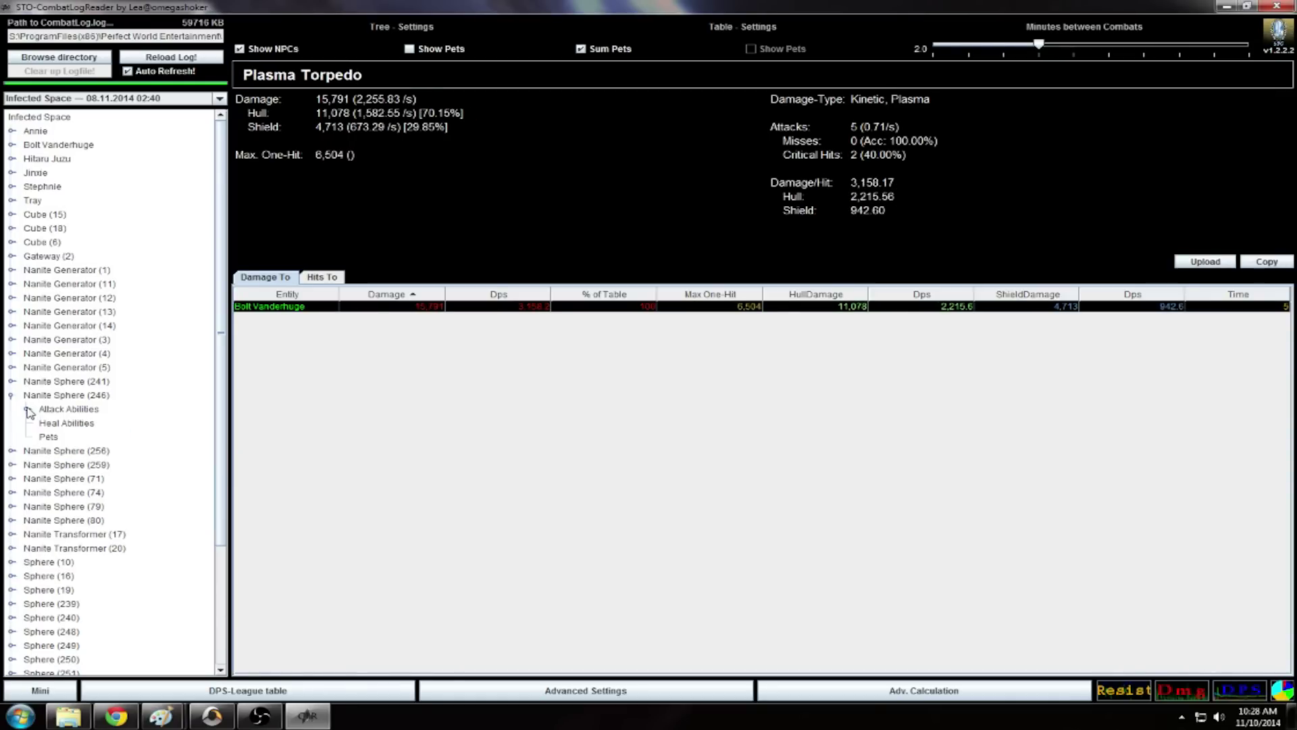
click(11, 395)
Look at the ability and pet categories under the fifth player in the combat tree, and collapse that entry.
drag(225, 331, 230, 289)
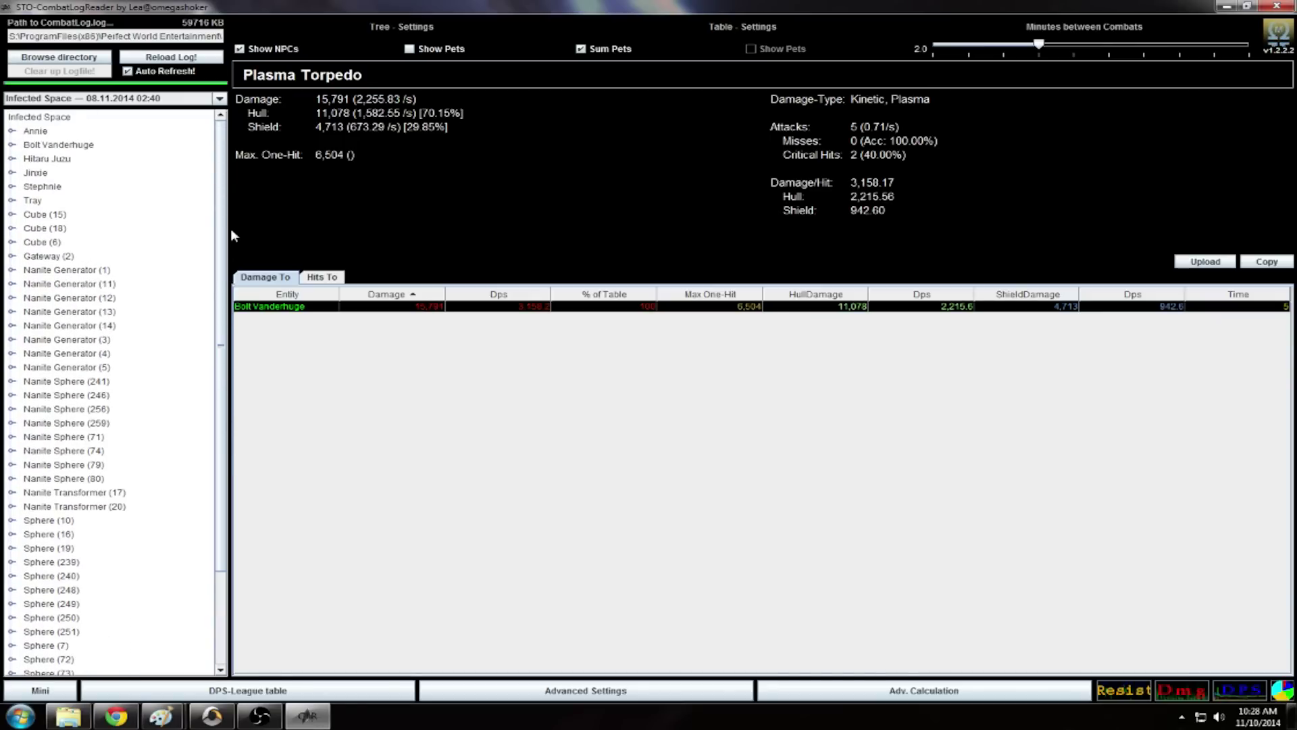
click(13, 187)
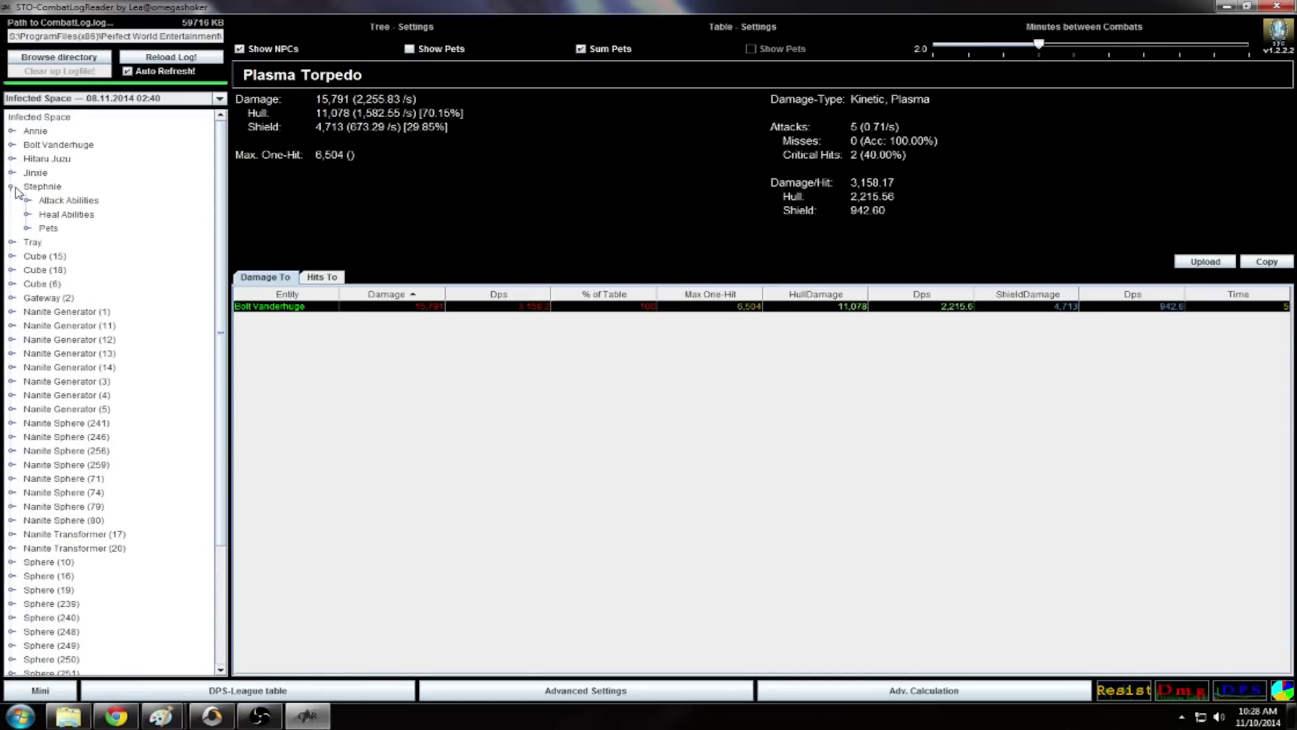
click(13, 188)
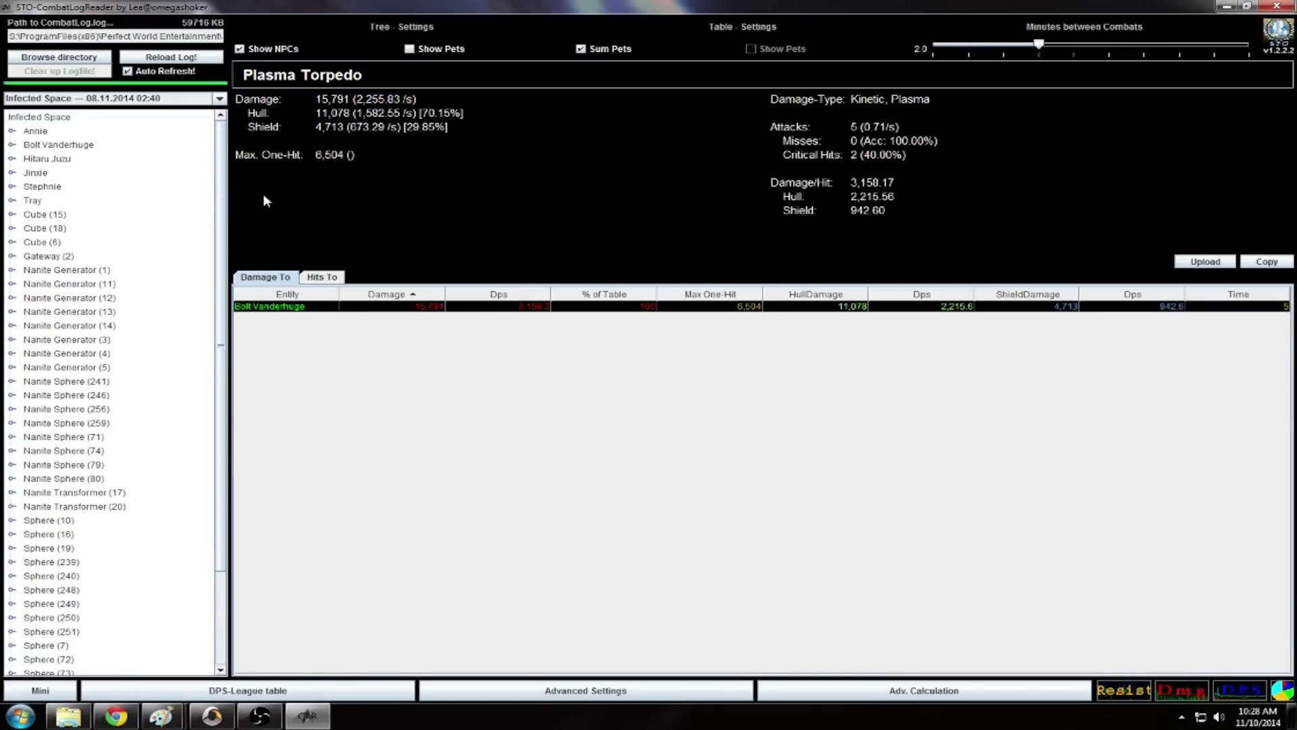
In the Infected Space overview, turn off Sum Pets and turn on Show Pets in the table settings to list pets separately.
click(580, 49)
click(754, 50)
click(580, 49)
click(49, 118)
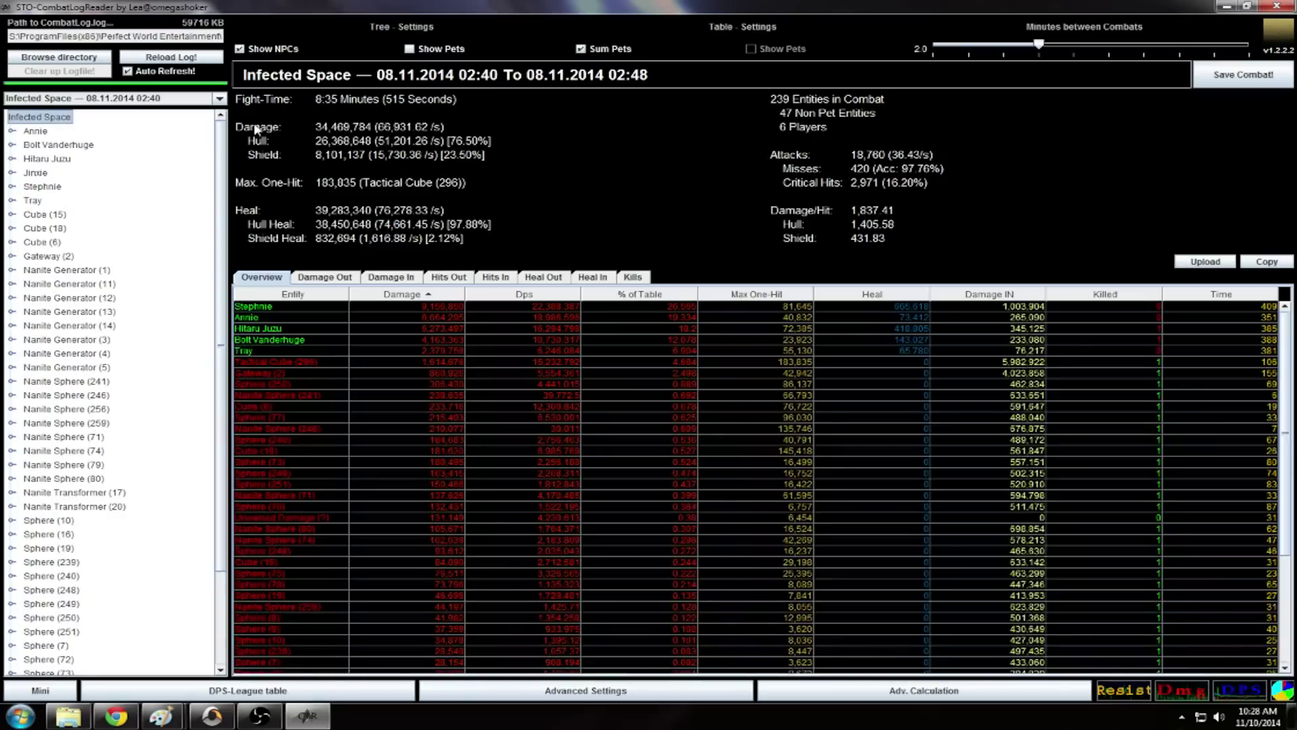
click(589, 53)
click(752, 49)
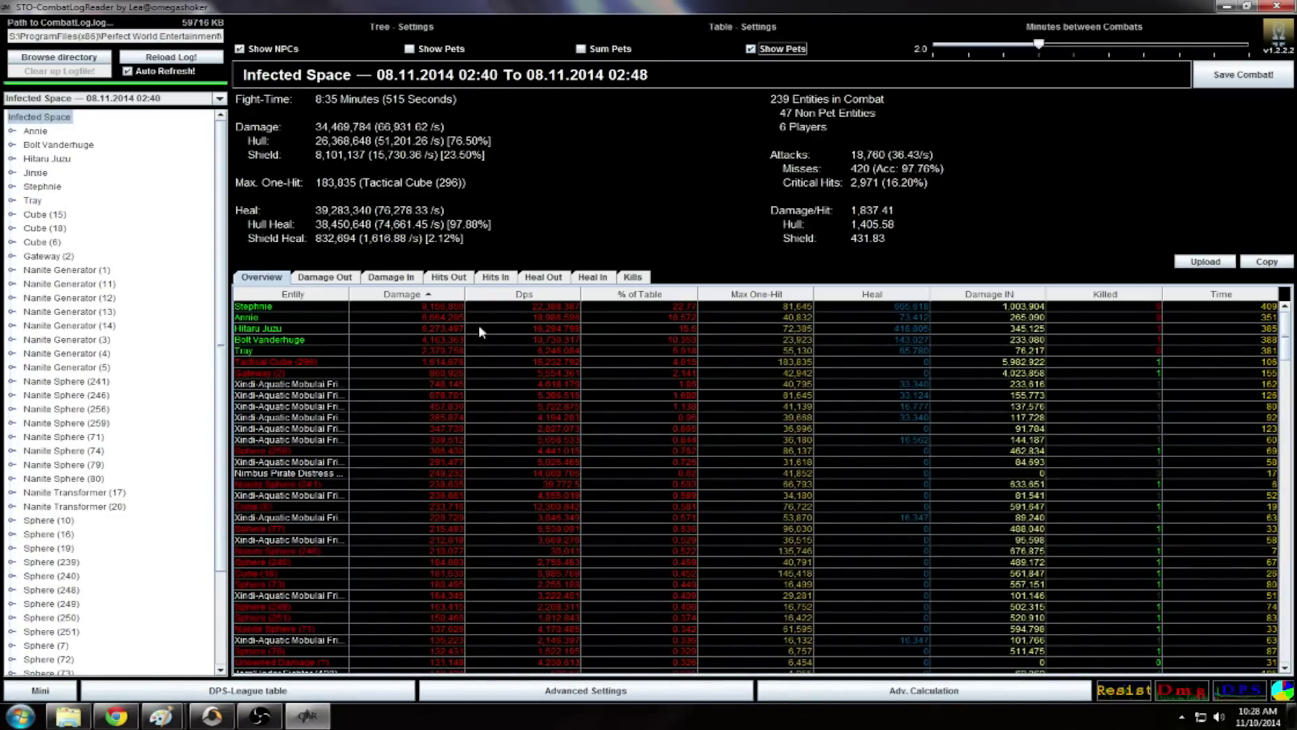
click(300, 386)
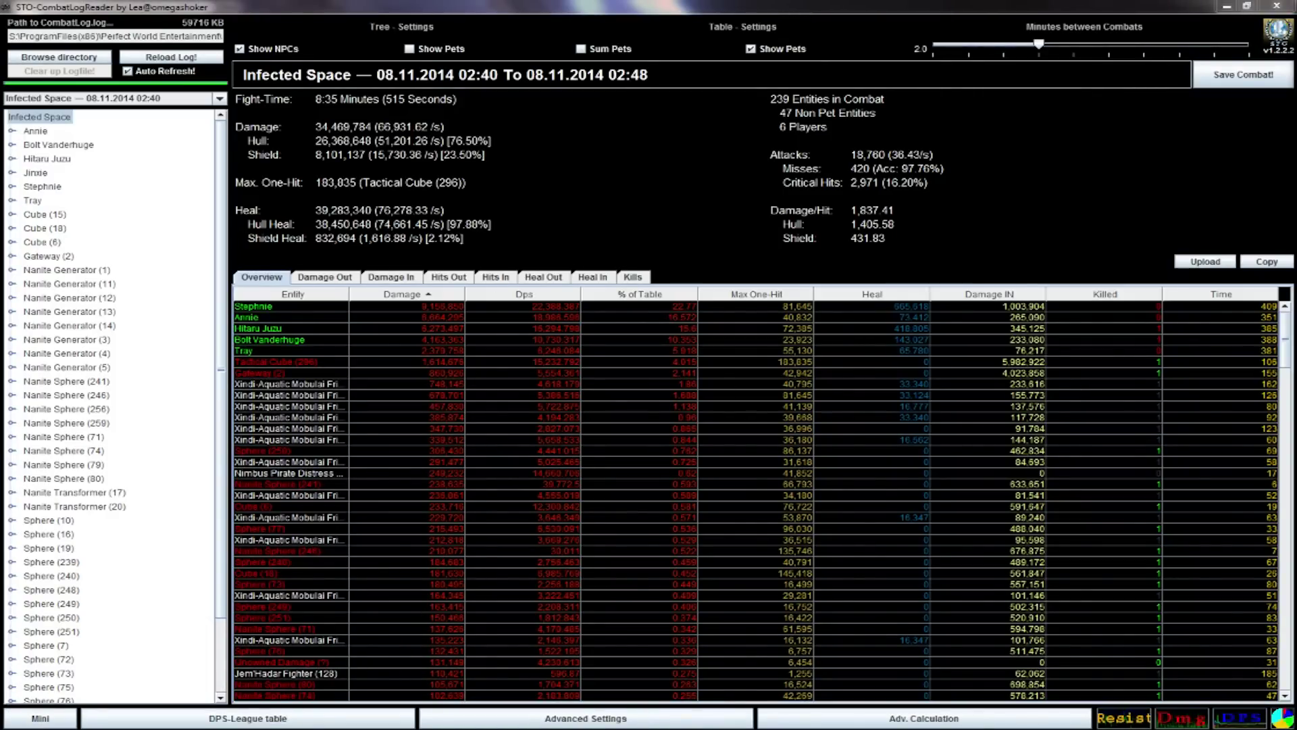
Place the Mini Mode window over the game just above the chat box and remove its frame.
drag(1296, 41, 1296, 203)
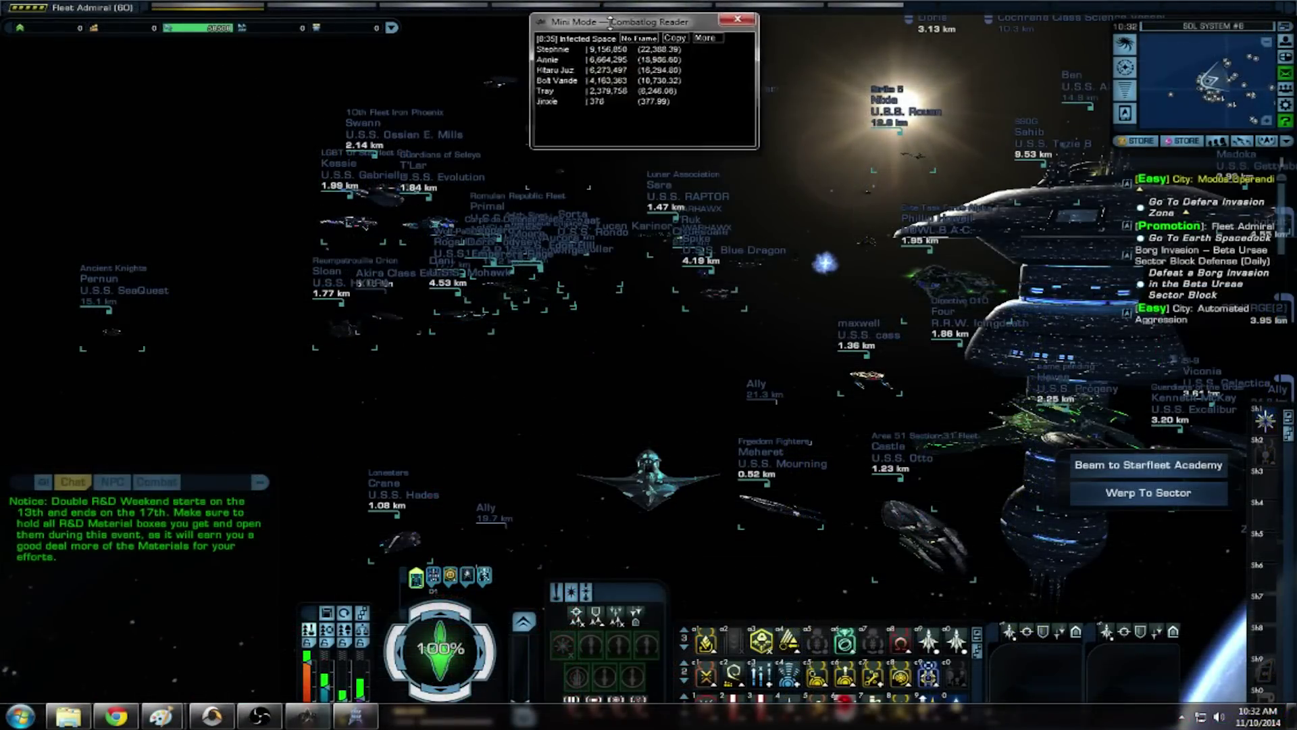
drag(610, 22, 1, 45)
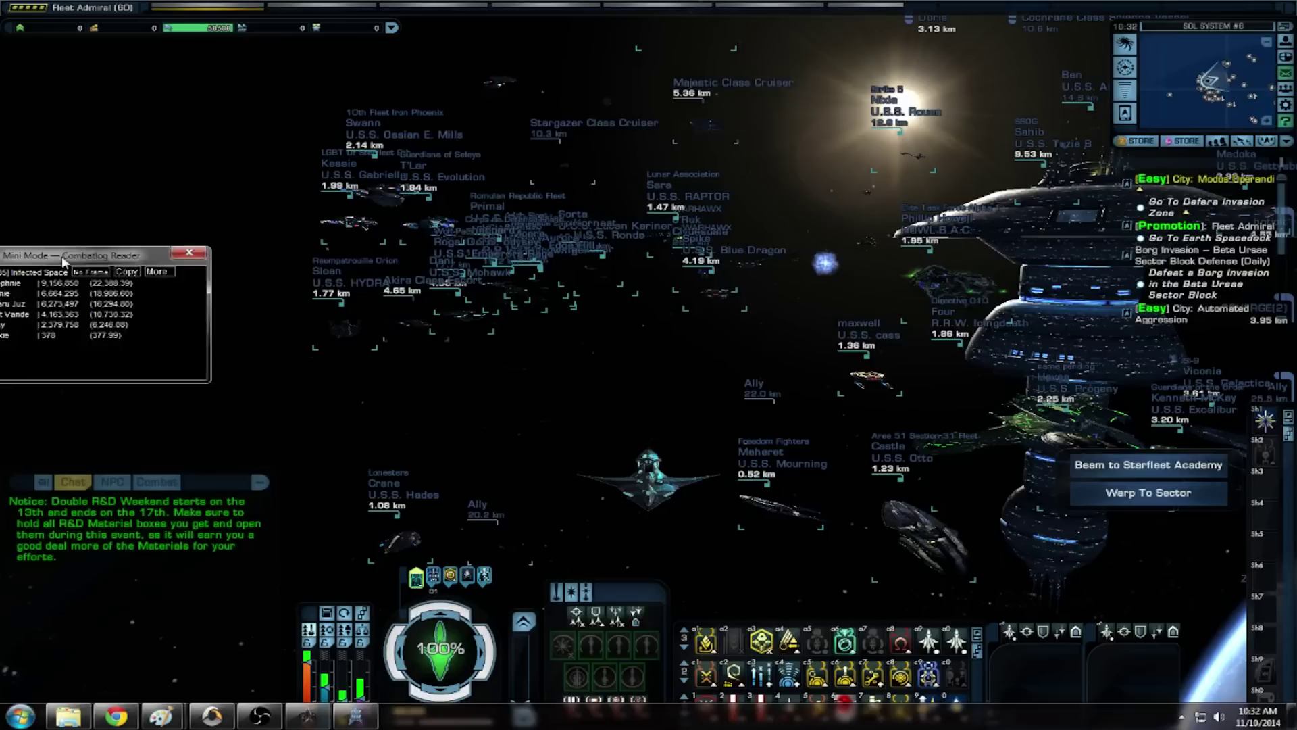
drag(64, 267, 82, 335)
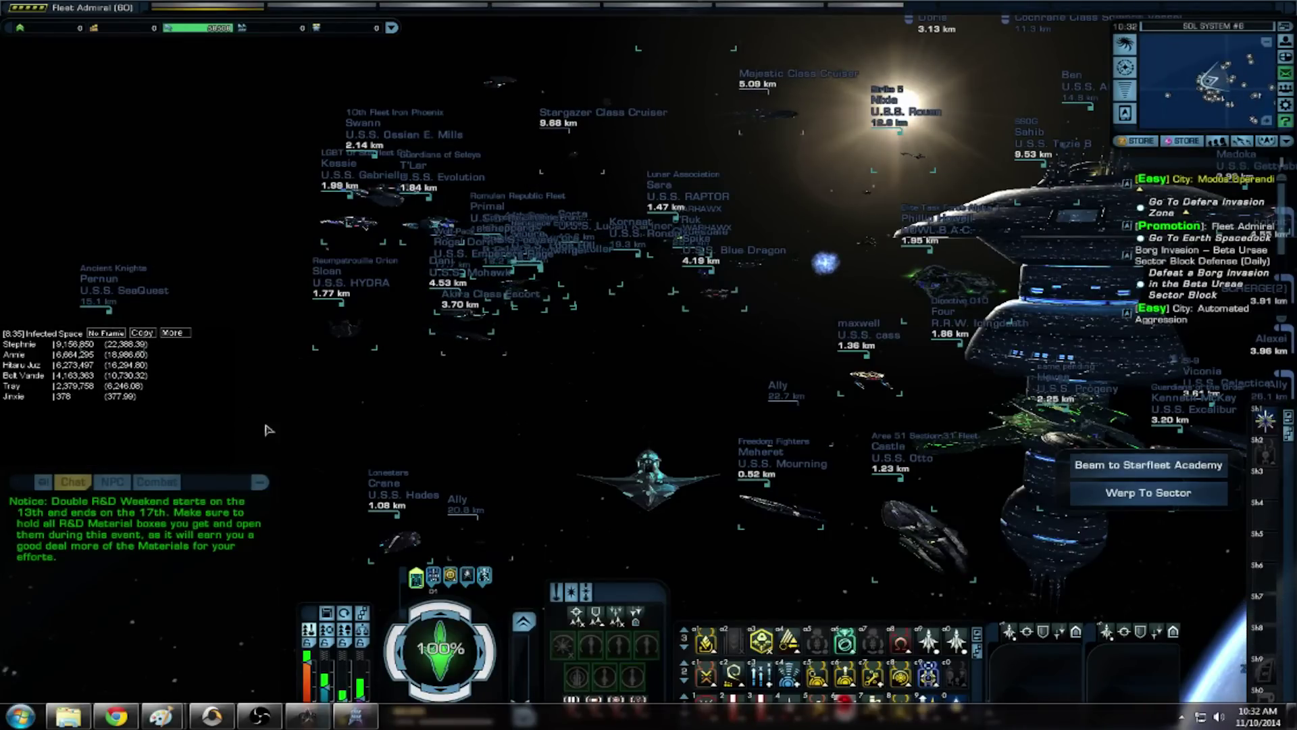
Find Crystalline Catastrophe (Advanced) in the PVE queues, join and engage the mission, and close the queue window.
drag(661, 389, 831, 378)
drag(649, 365, 453, 432)
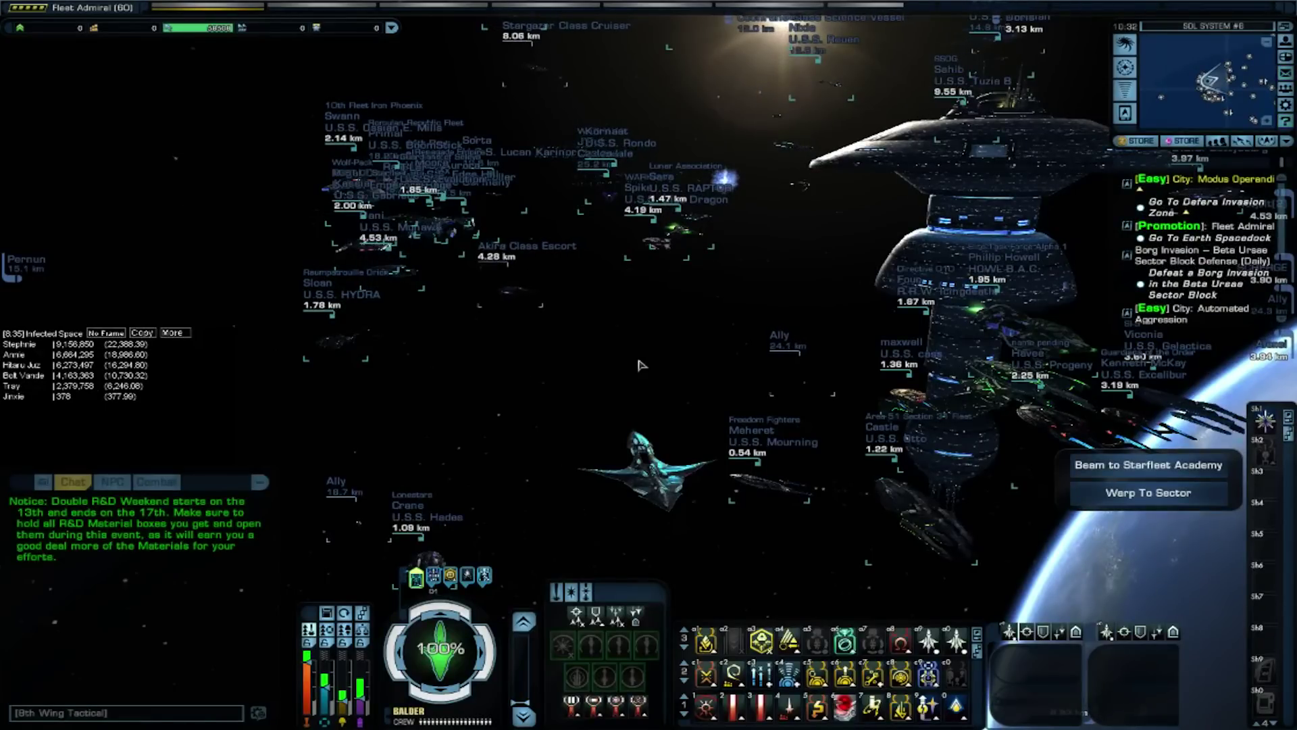
click(1243, 142)
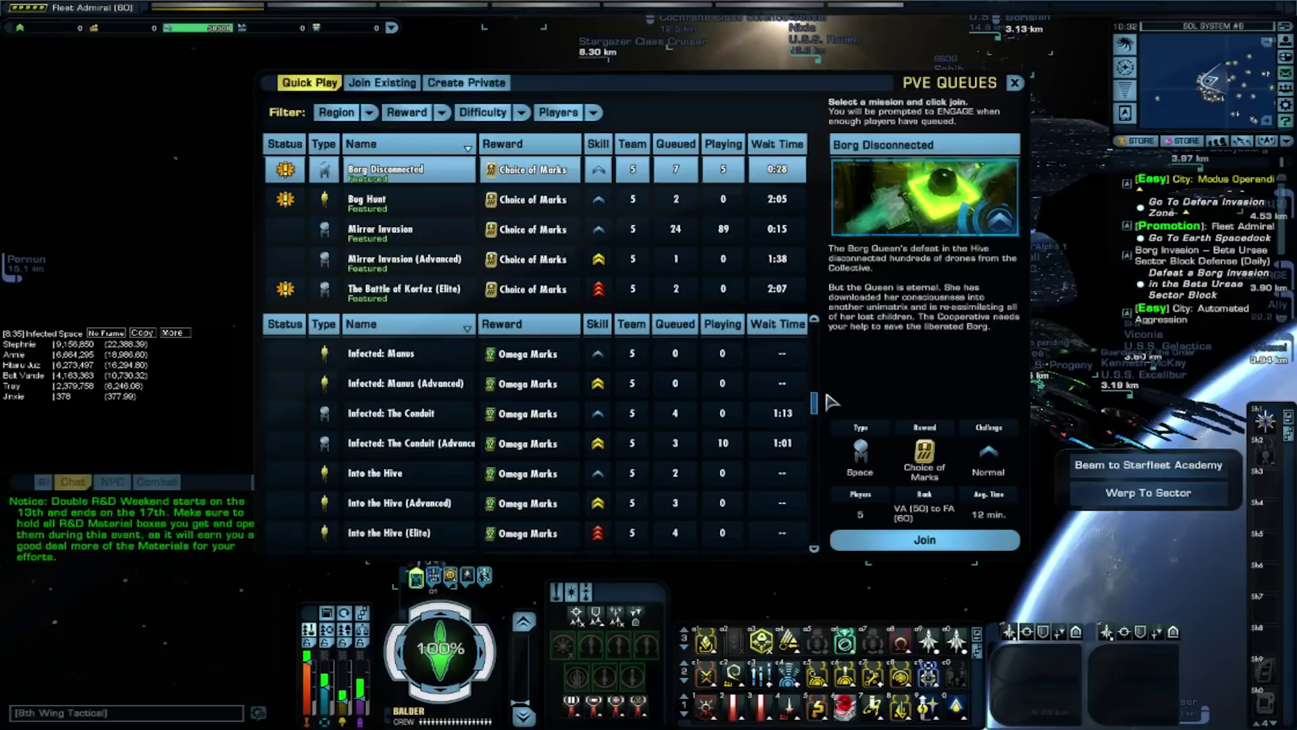
scroll(829, 400, down, 5)
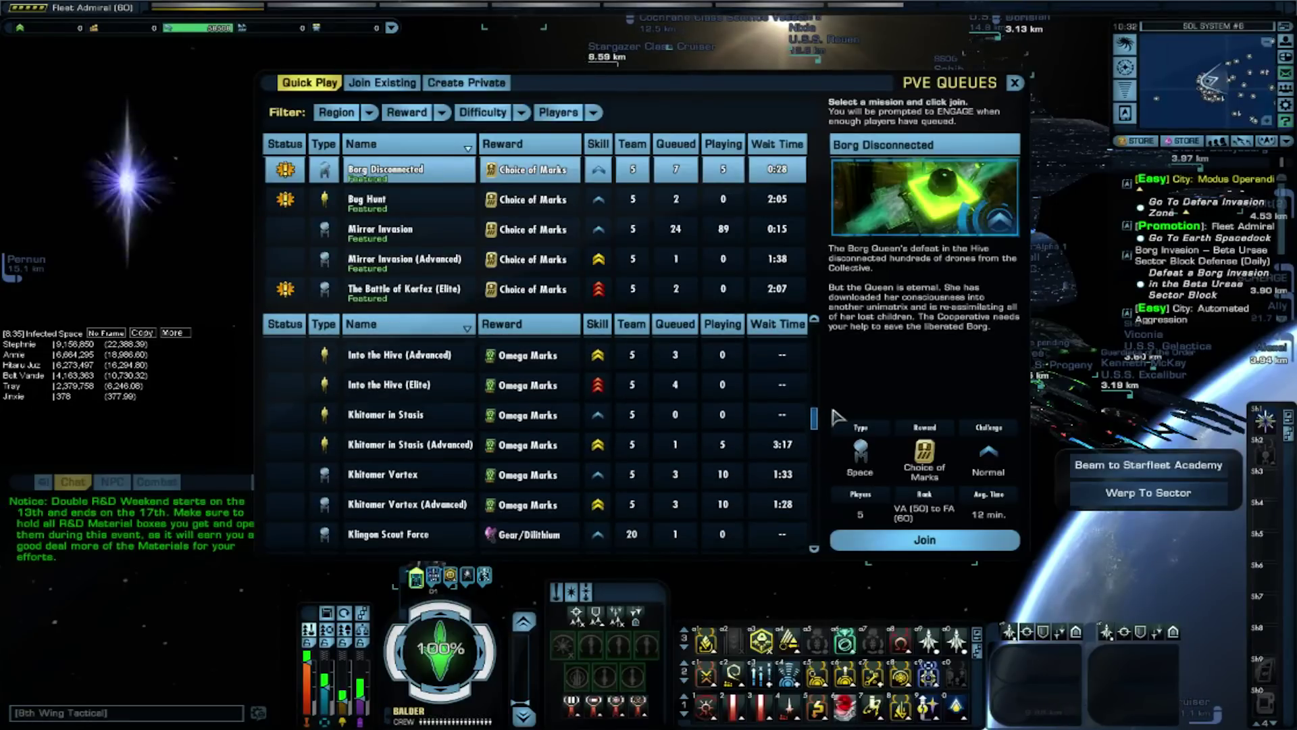
scroll(832, 410, down, 2)
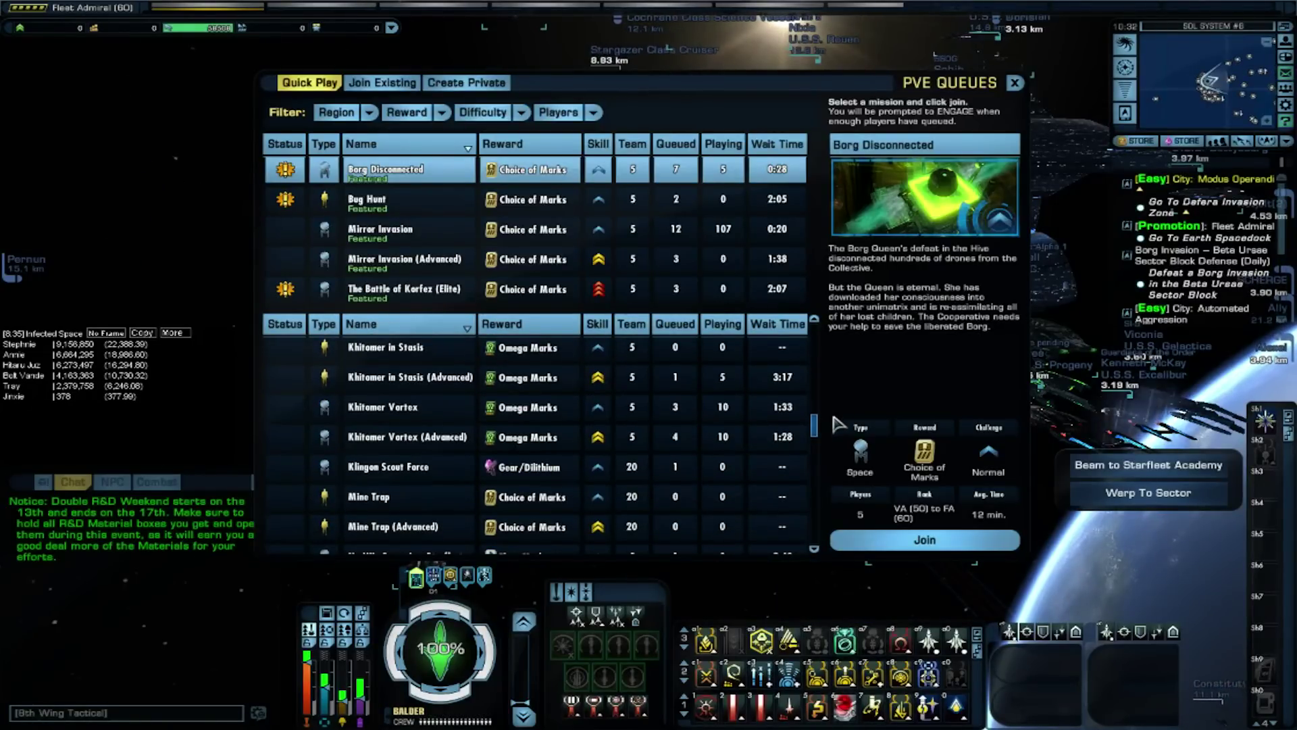
scroll(835, 421, down, 13)
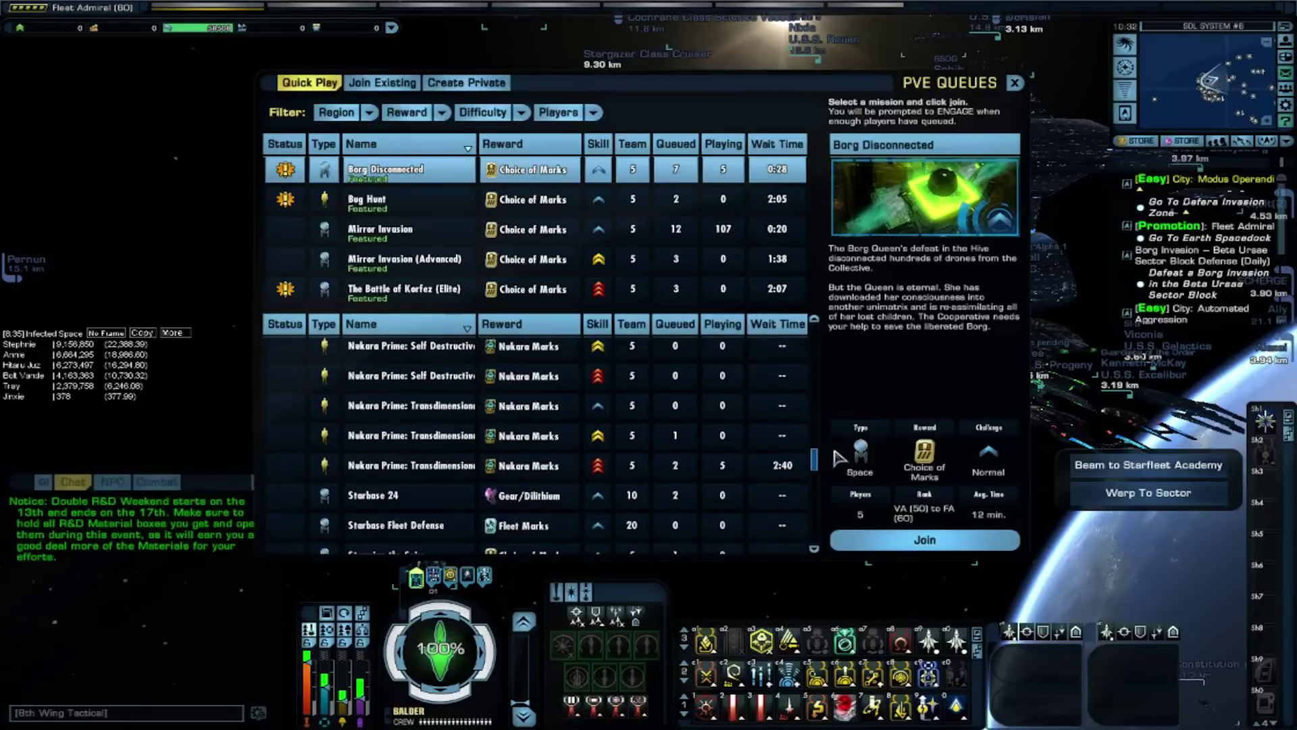
drag(838, 460, 845, 341)
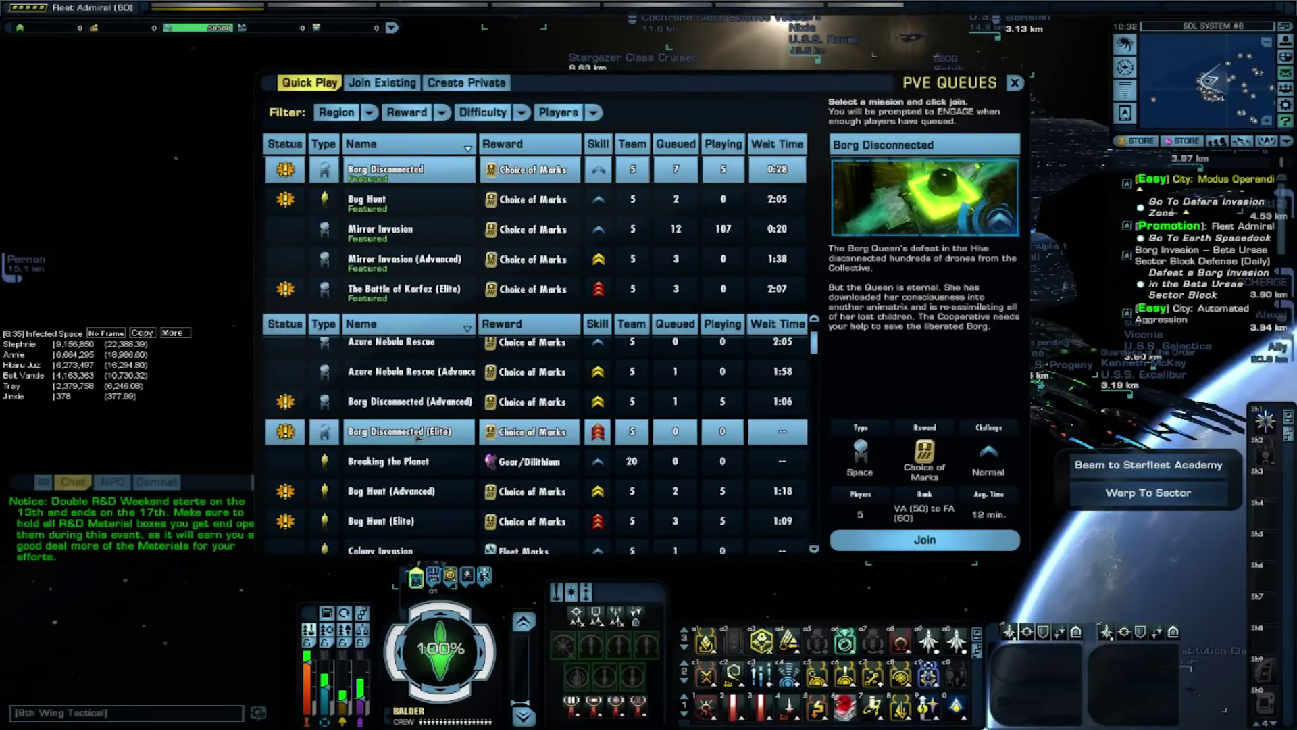
scroll(417, 438, down, 2)
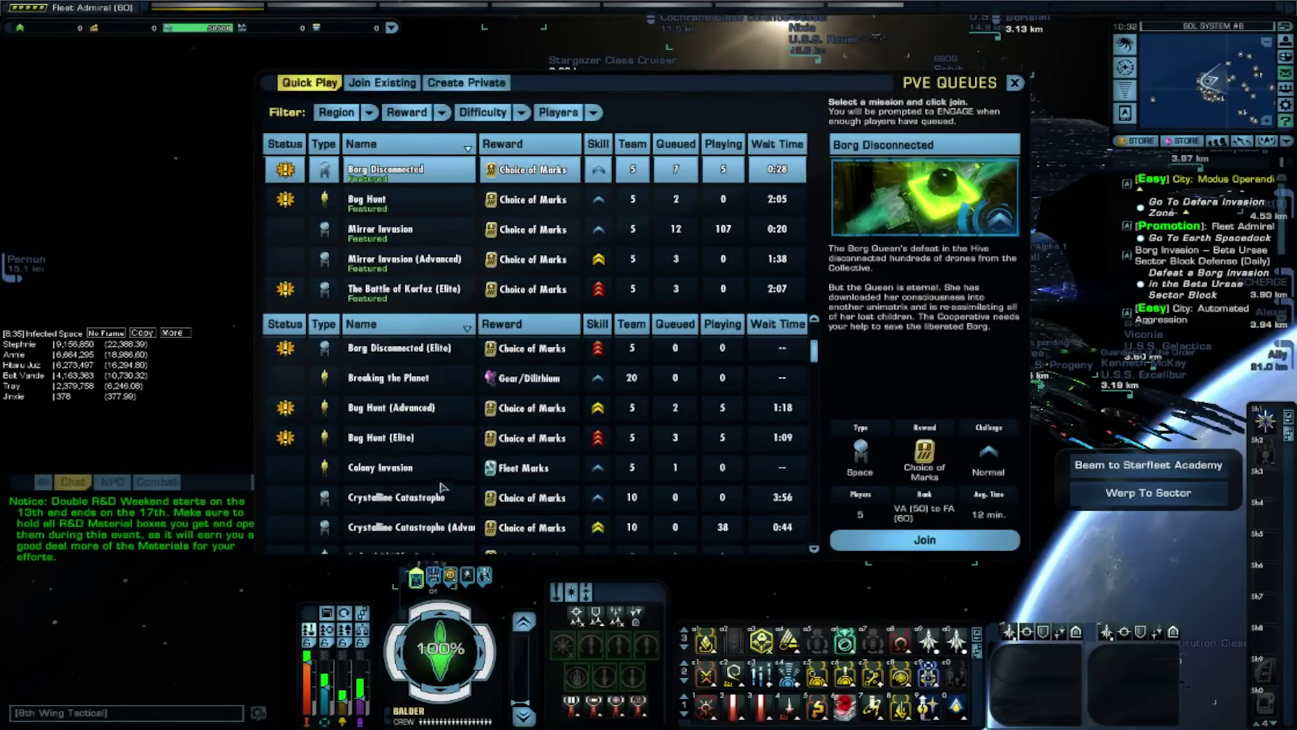
scroll(440, 473, down, 2)
click(439, 500)
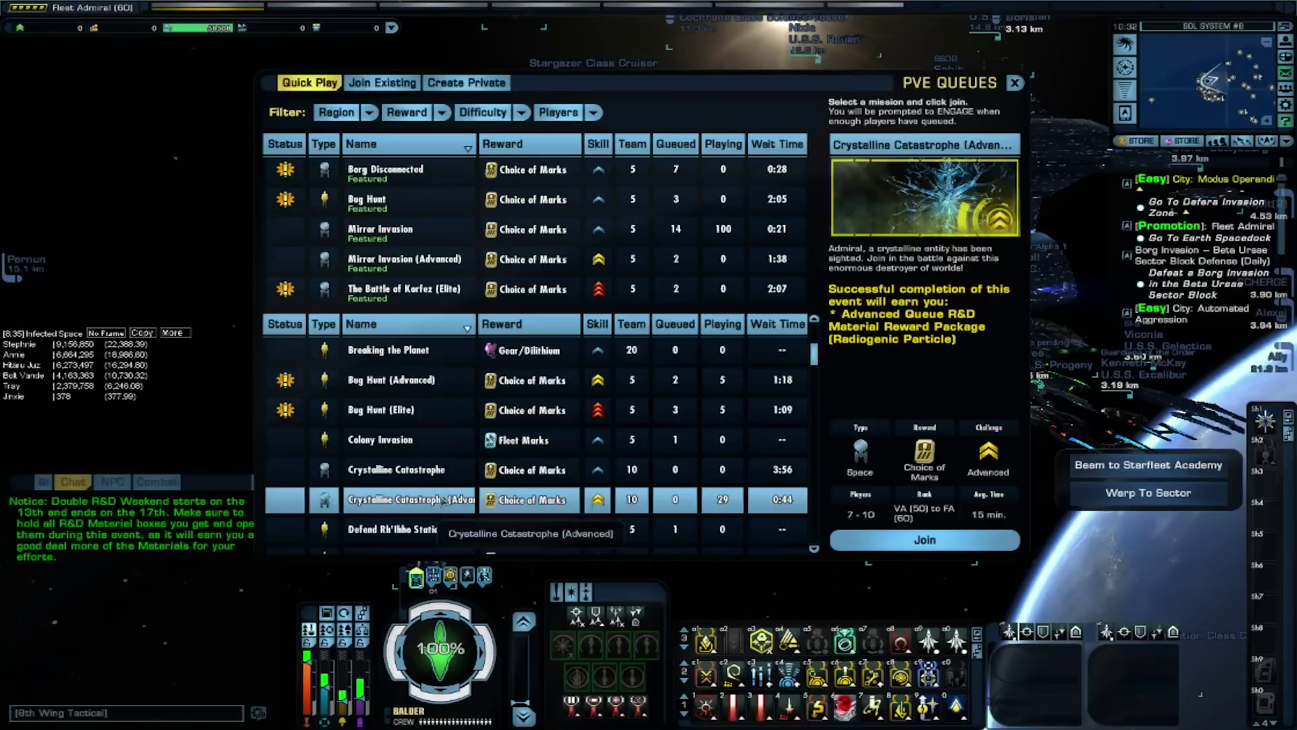
click(898, 540)
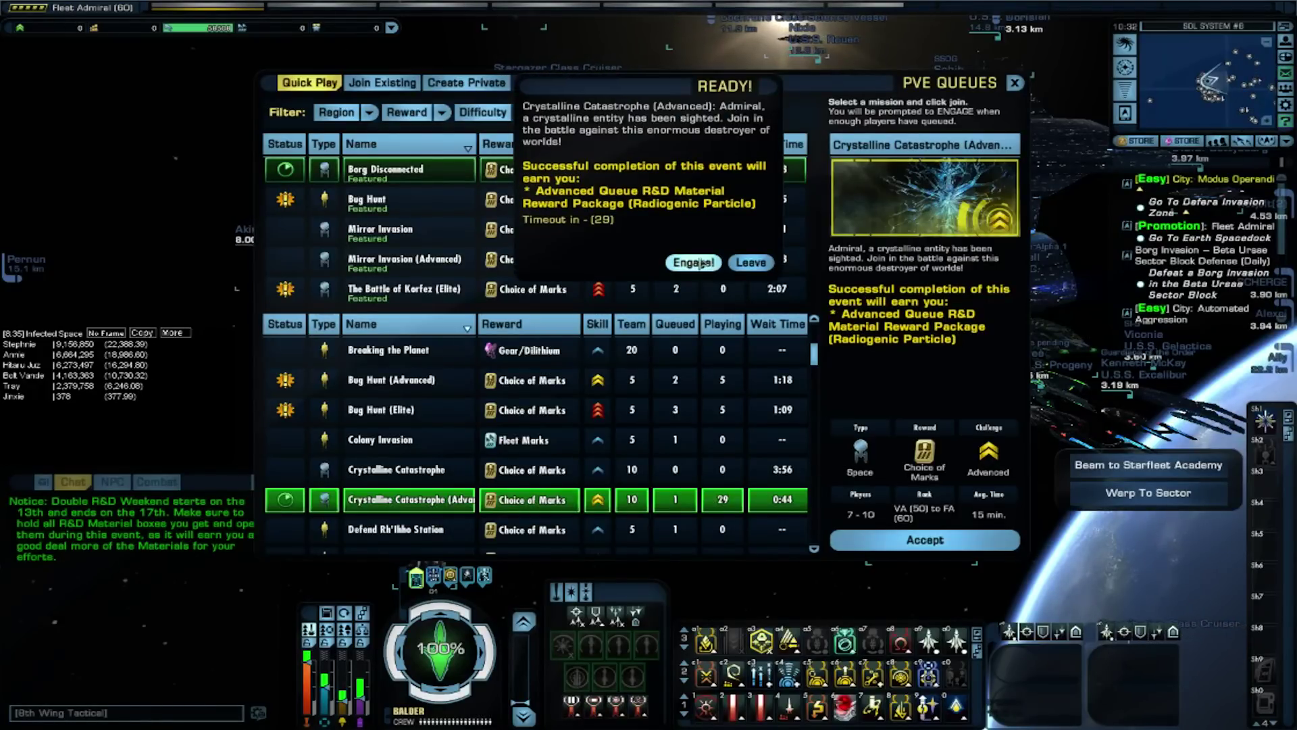
click(1016, 82)
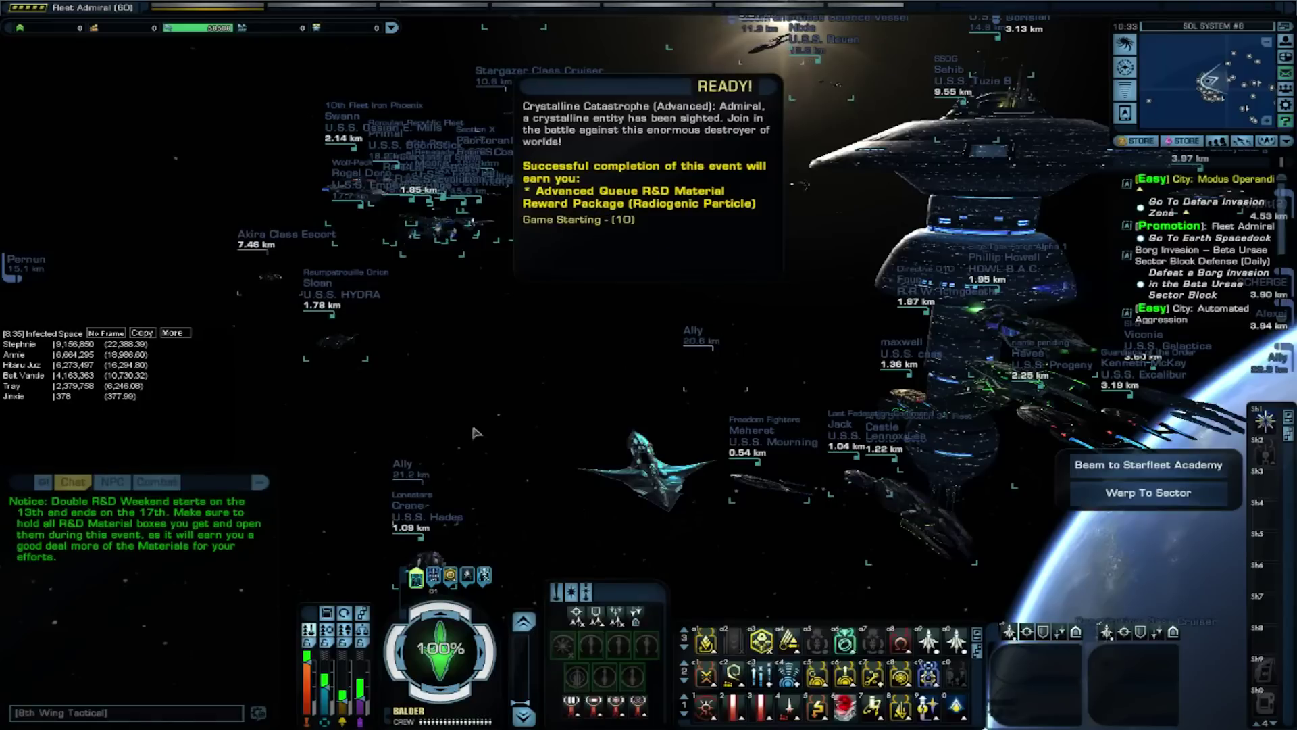
Turn on combat logging with the /Combatlog 1 command in the game chat.
text(/)
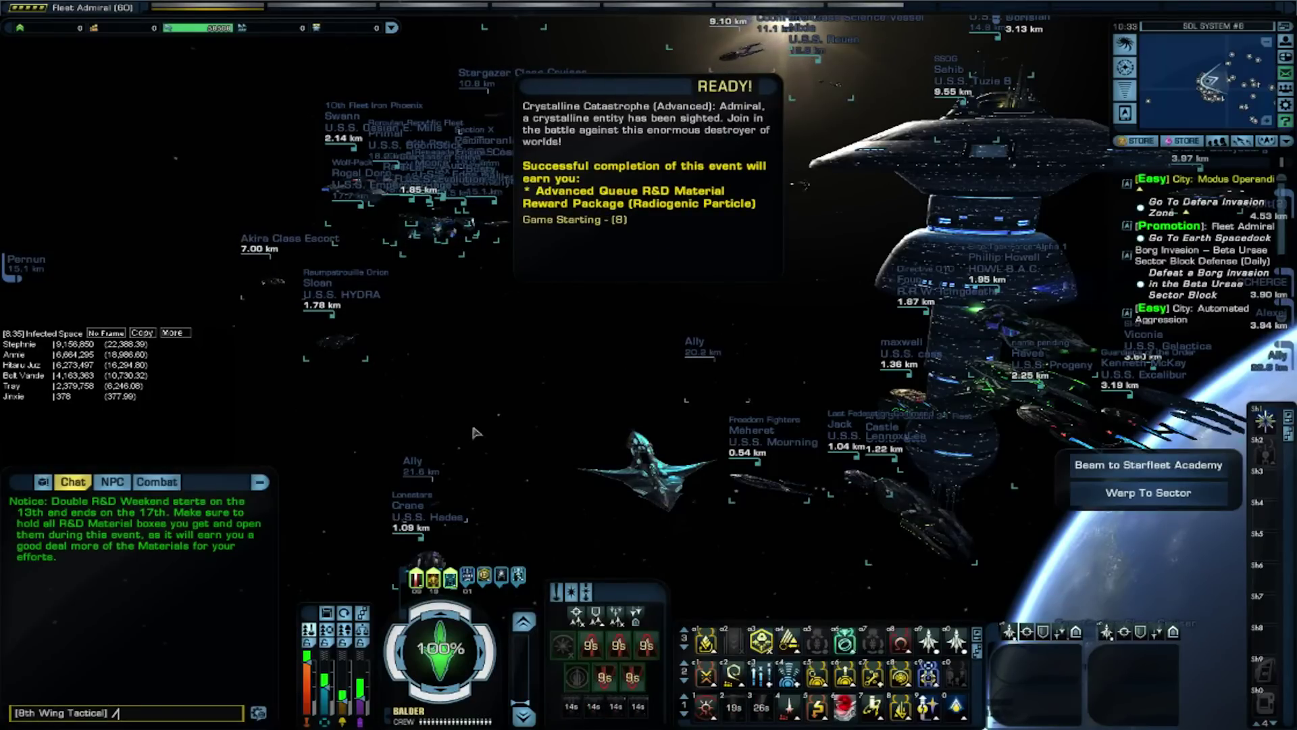
text(com)
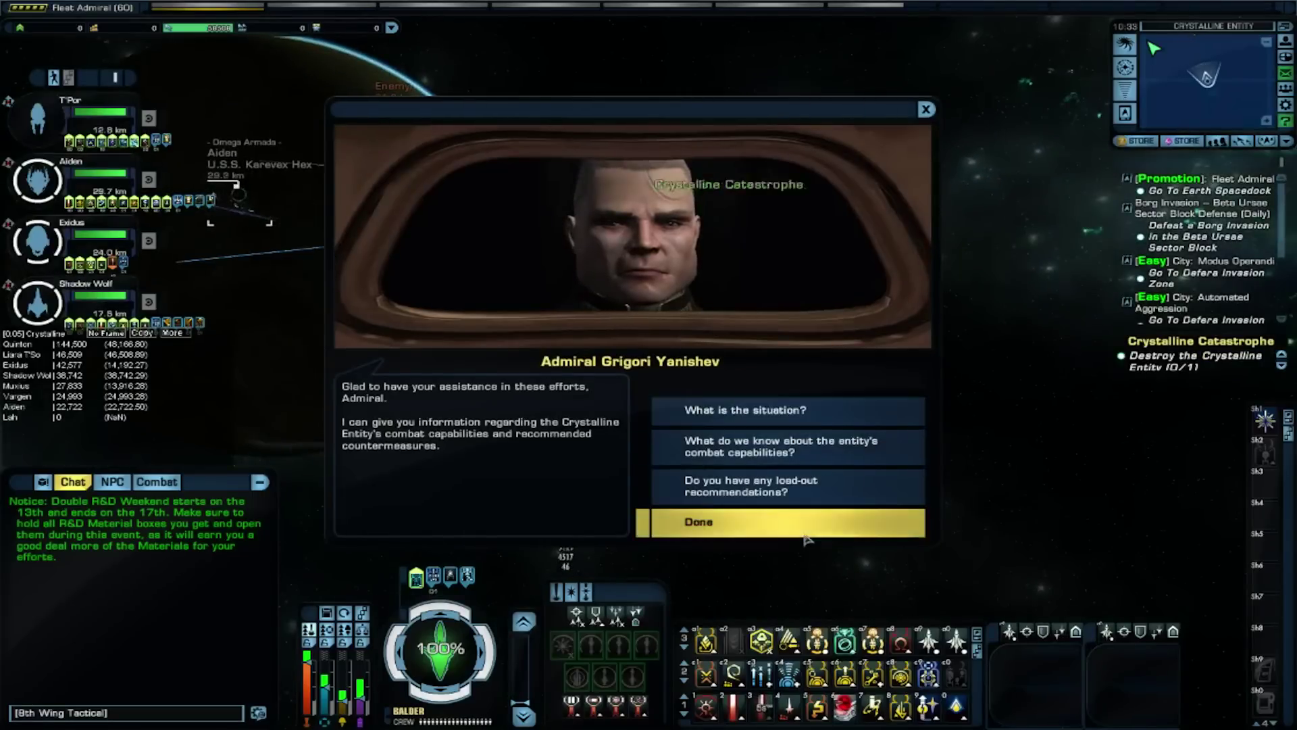
Dismiss the admiral's briefing, fly toward the Crystalline Entity while firing, and switch the target from the Tholian Recluse to the entity.
click(805, 537)
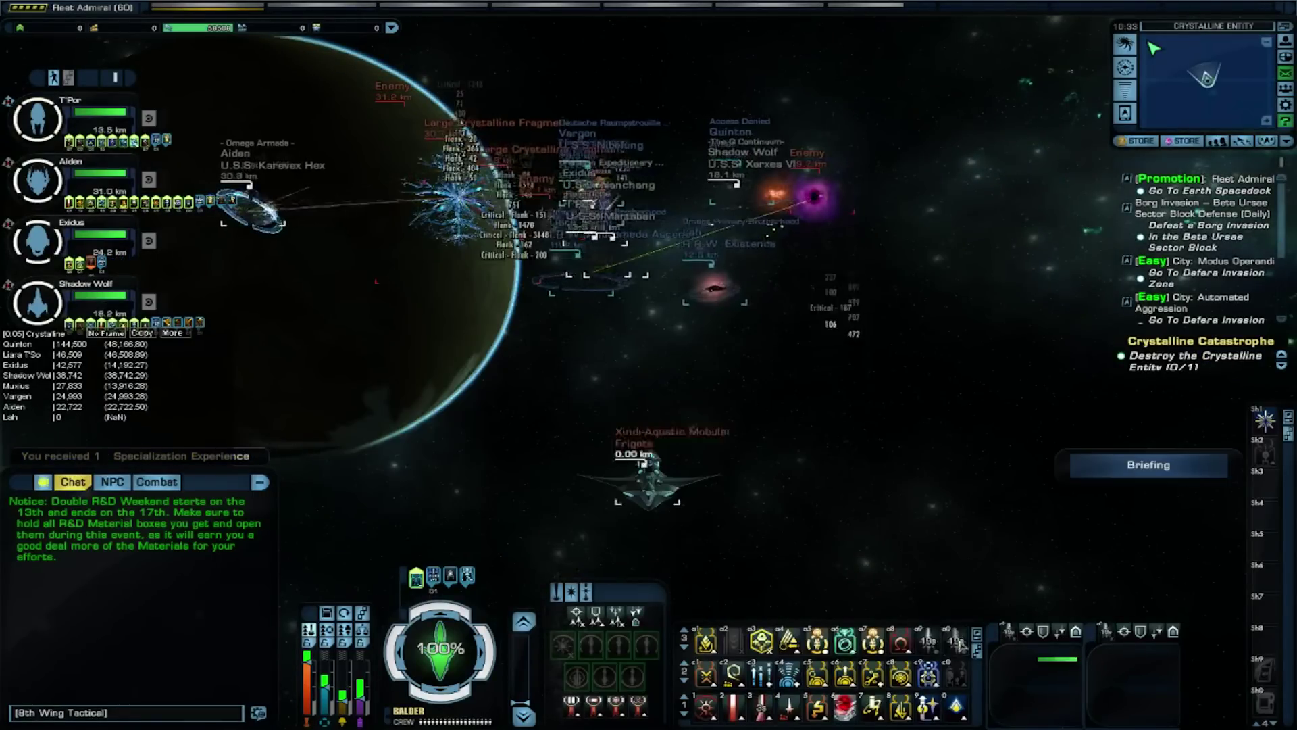
key(a)
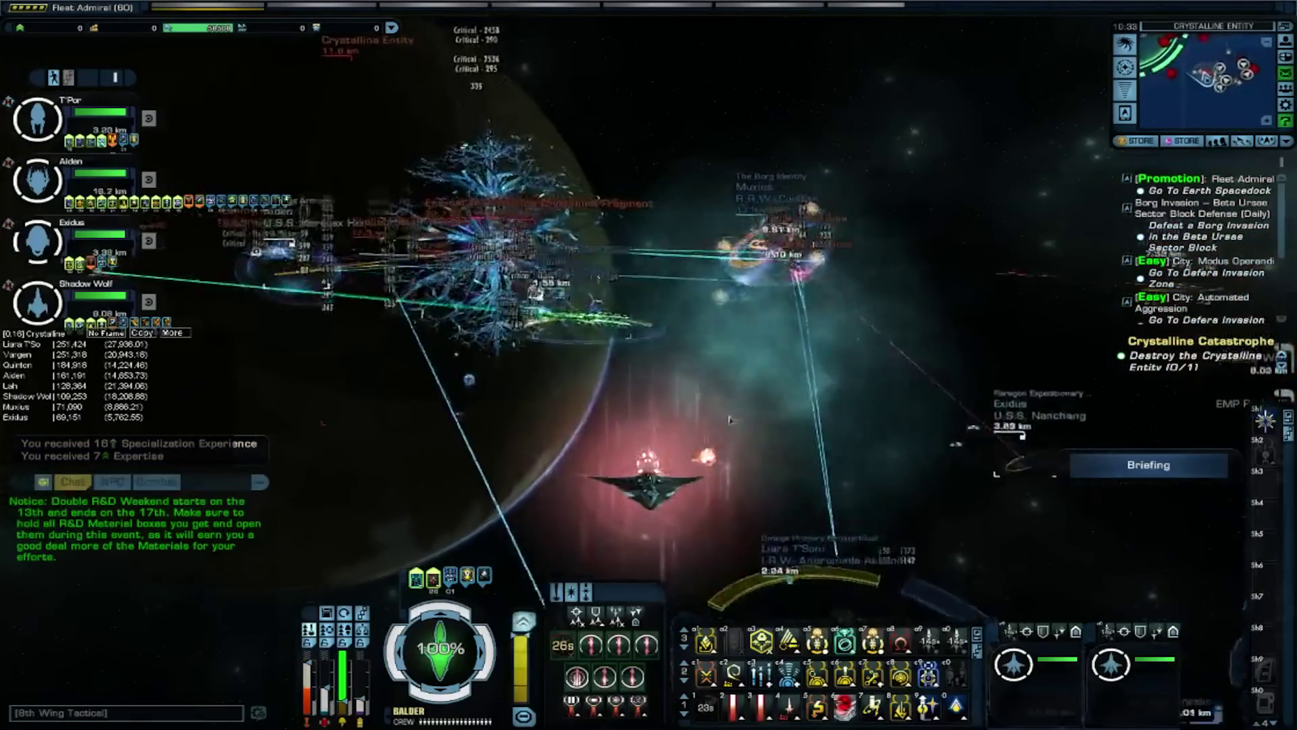
key(d)
key(space)
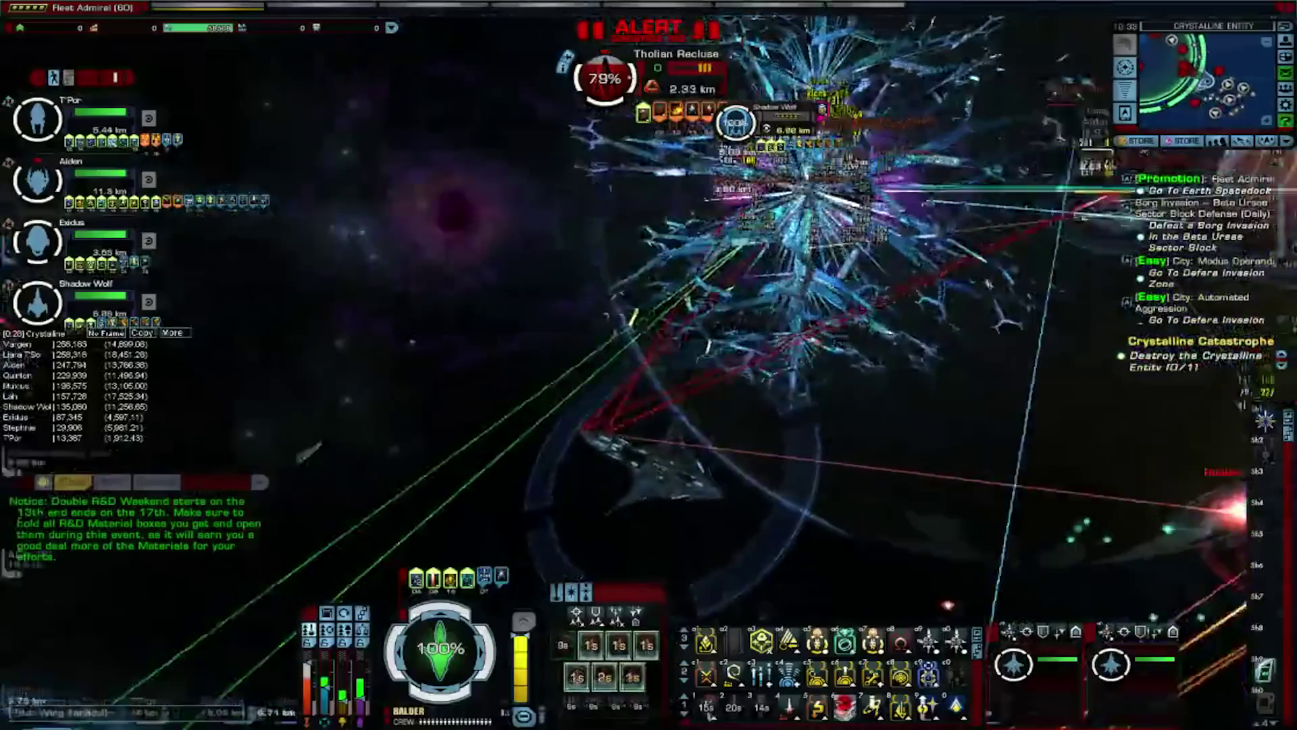
key(Tab)
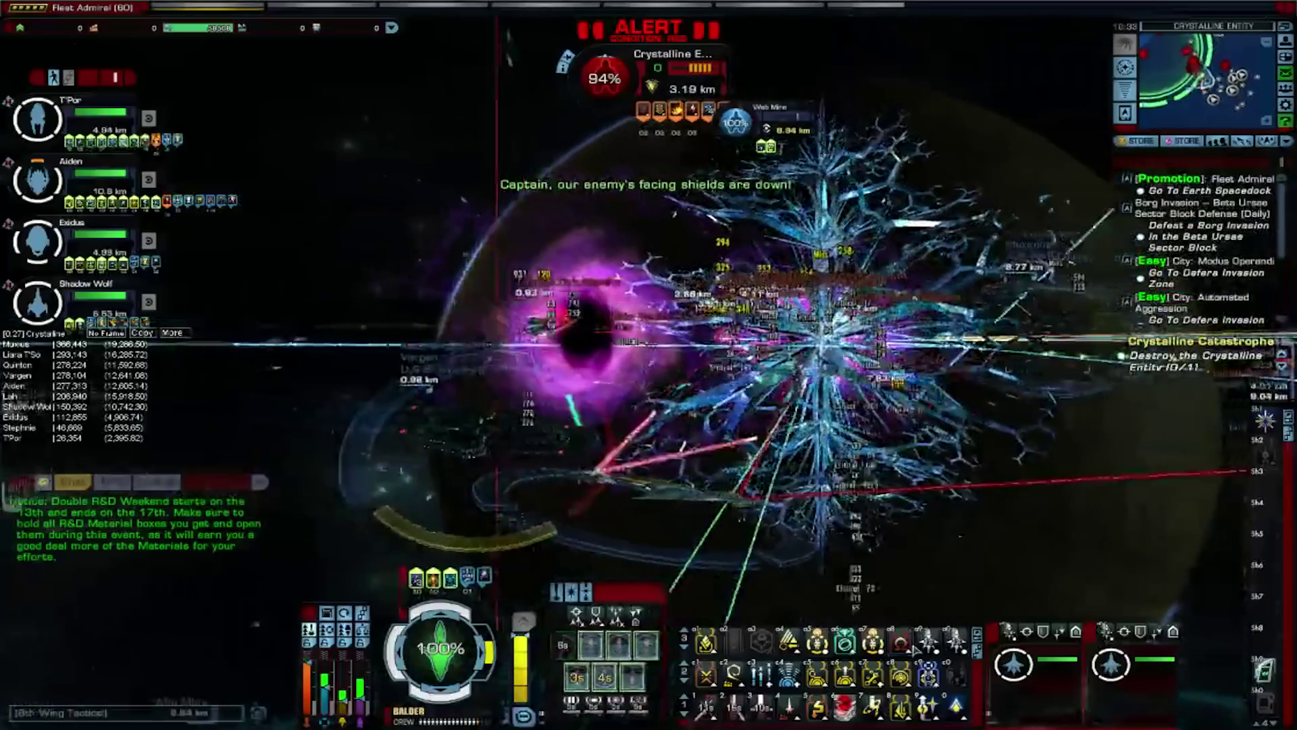
Launch additional hangar frigates and attack the Crystalline Entity, slowing to about half throttle and returning to full.
click(927, 642)
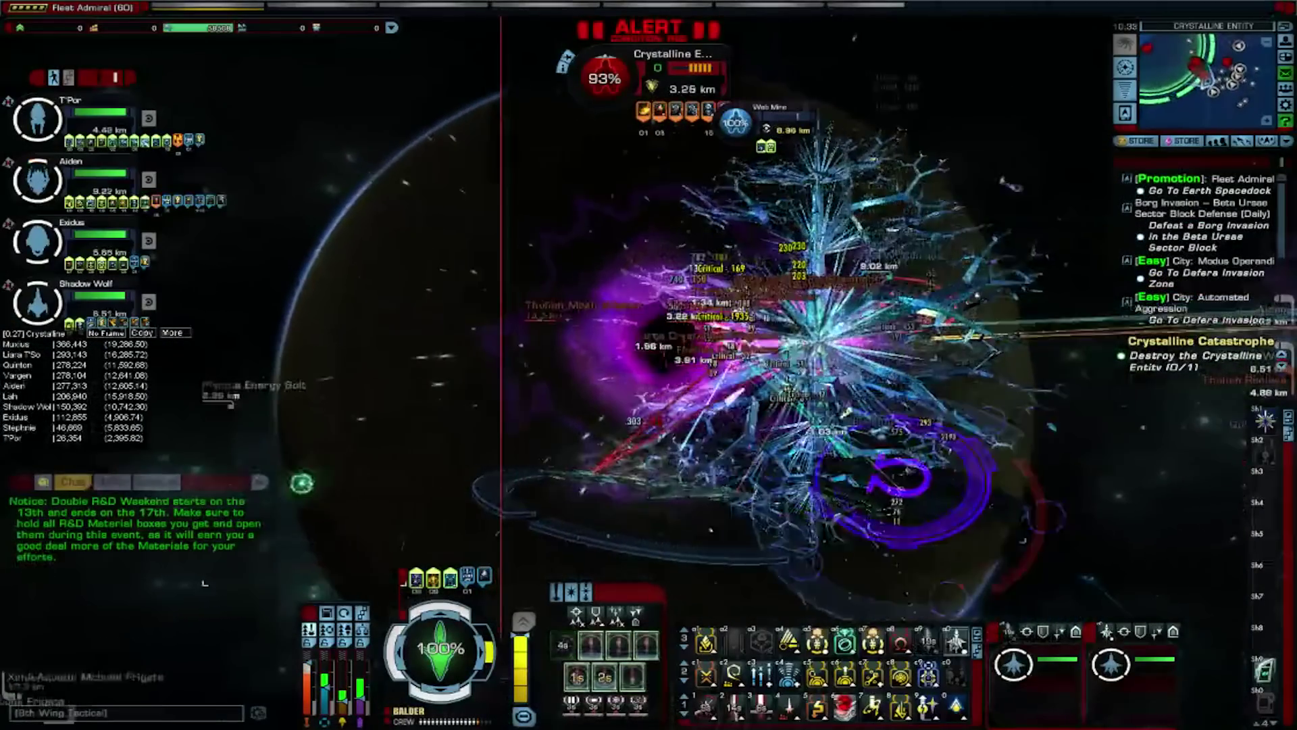
click(953, 640)
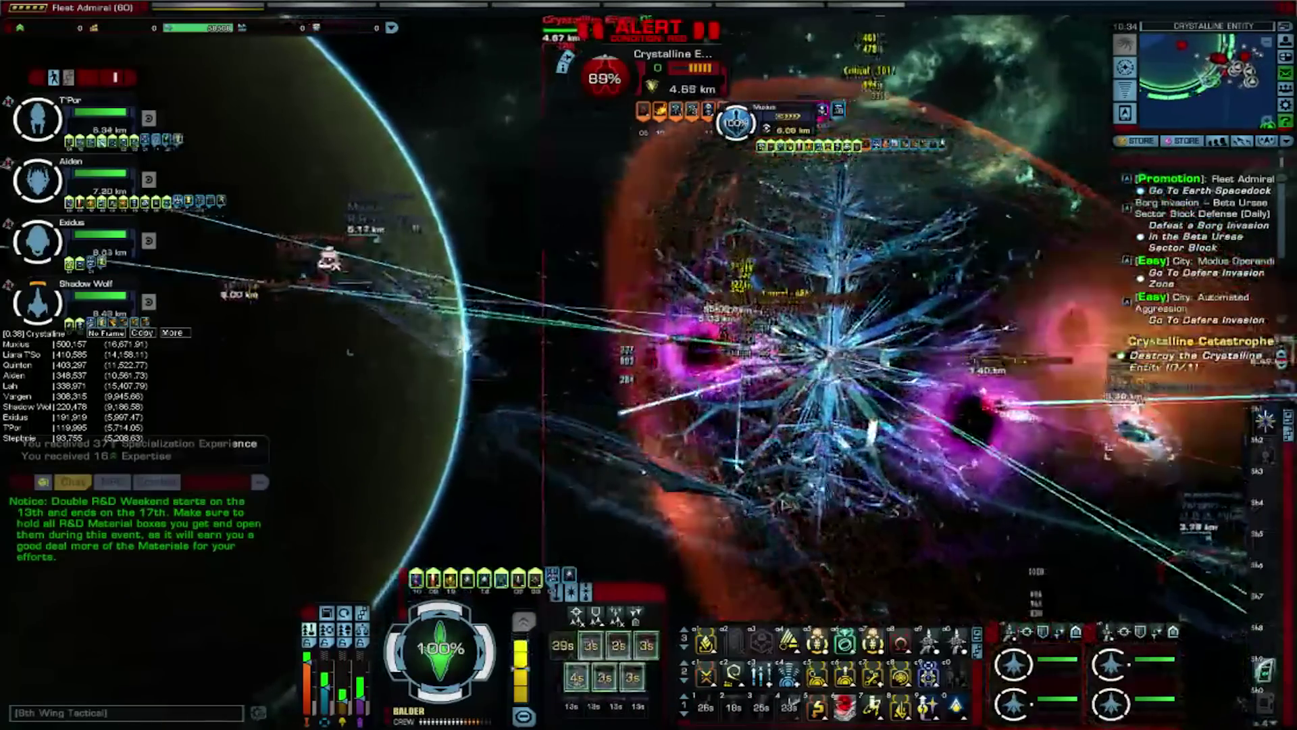
key(q)
key(q)
key(1)
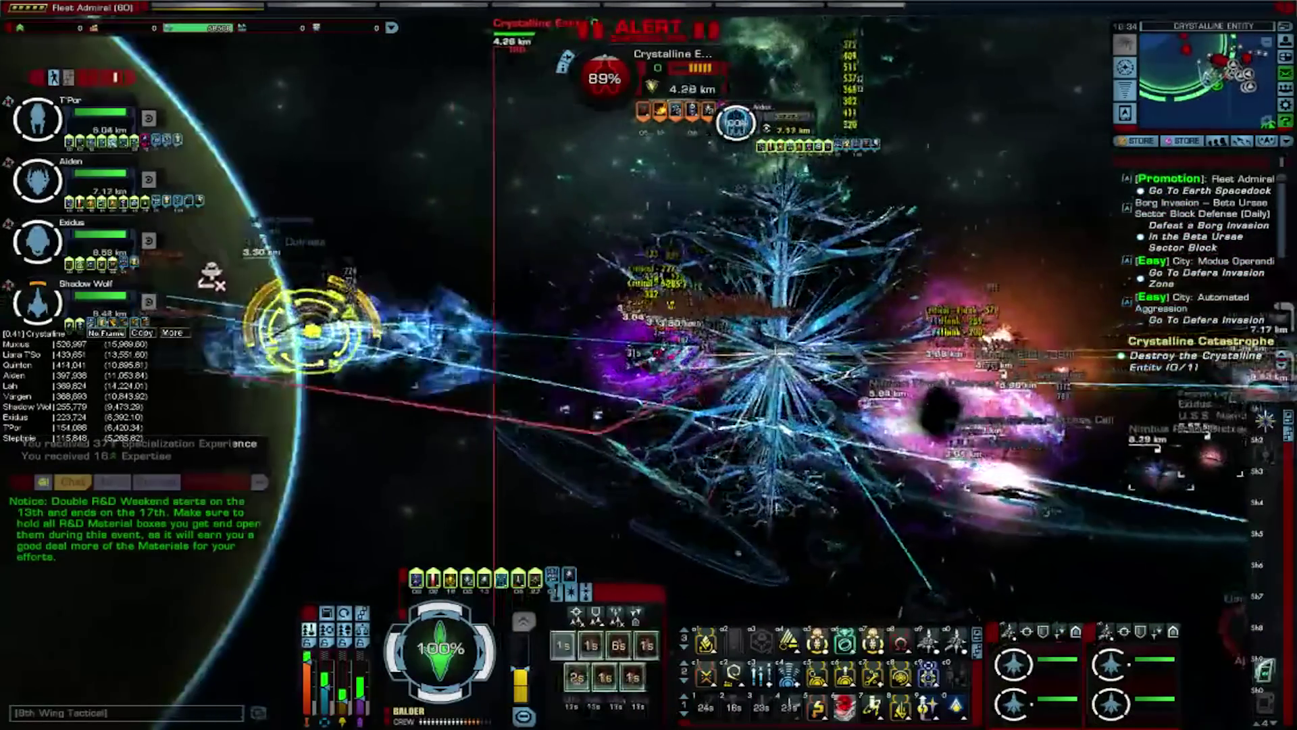
key(e)
key(e)
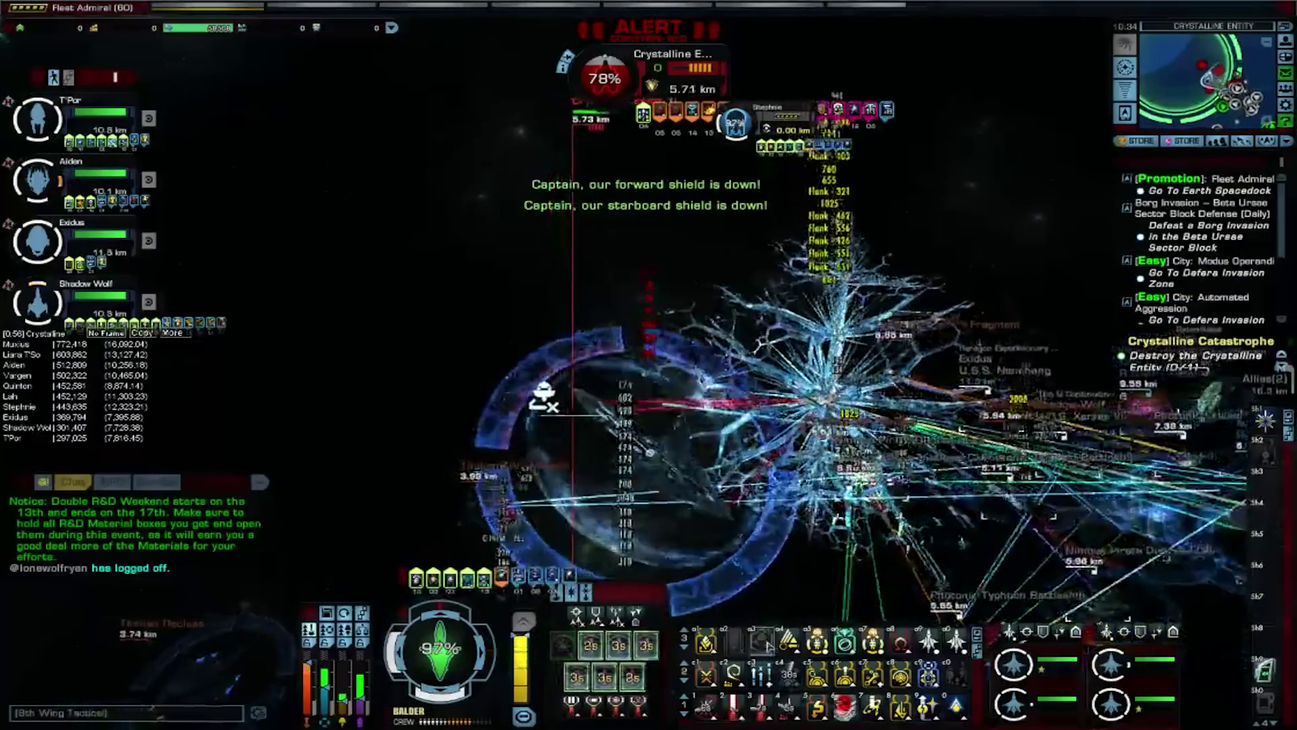
Activate bridge officer abilities against the Crystalline Entity, slow to about half throttle near it, and fire all weapons.
key(2)
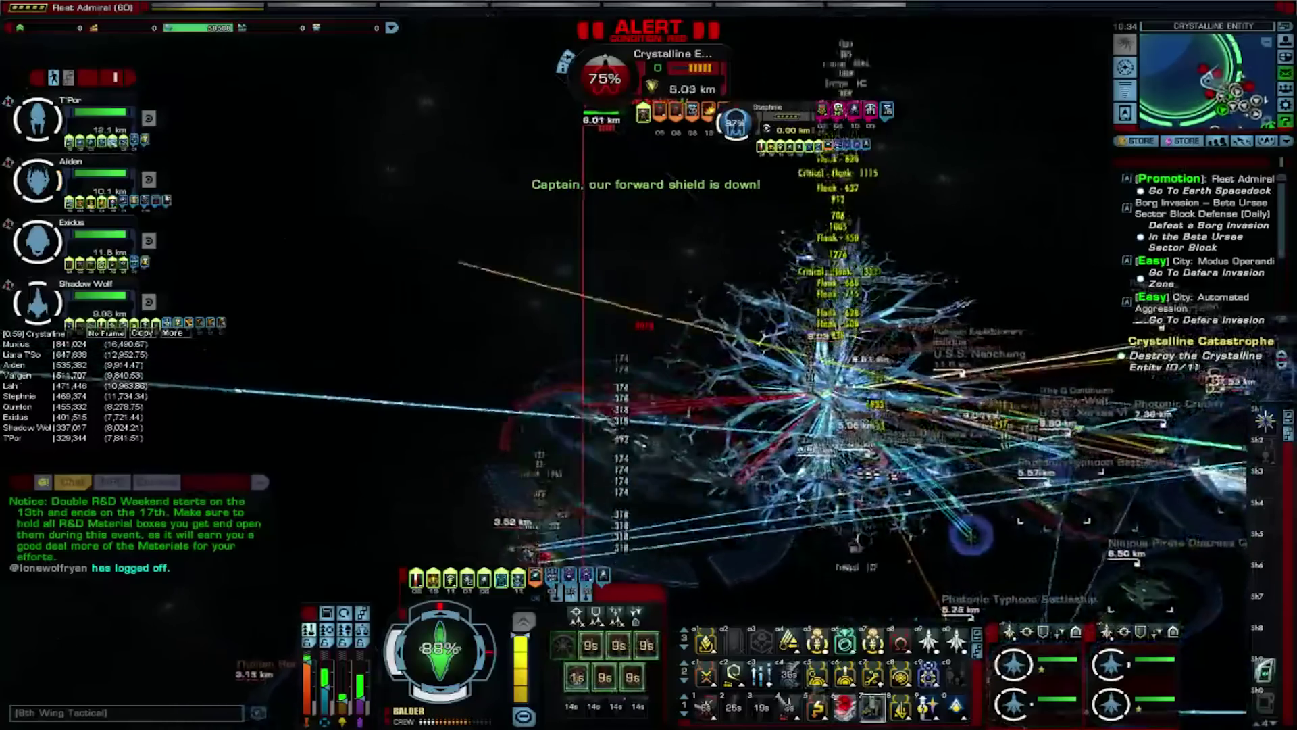
click(768, 674)
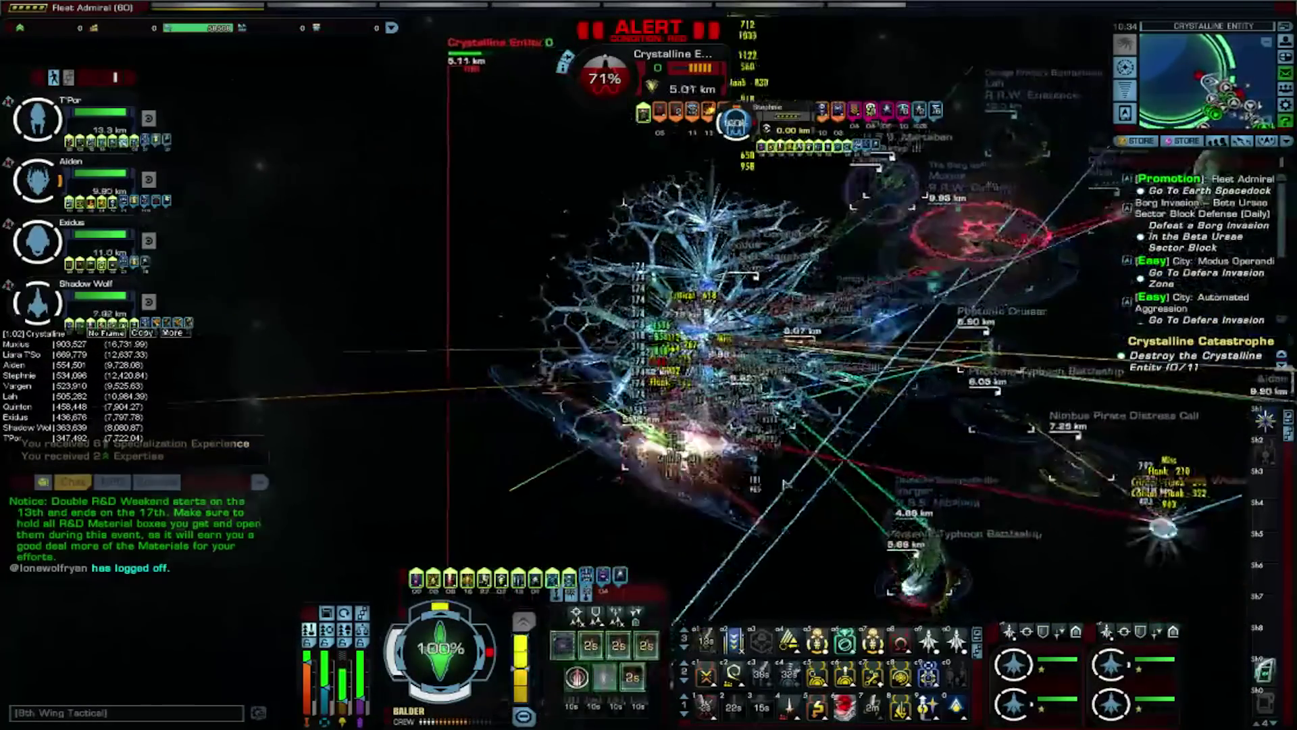
key(q)
key(q)
click(734, 642)
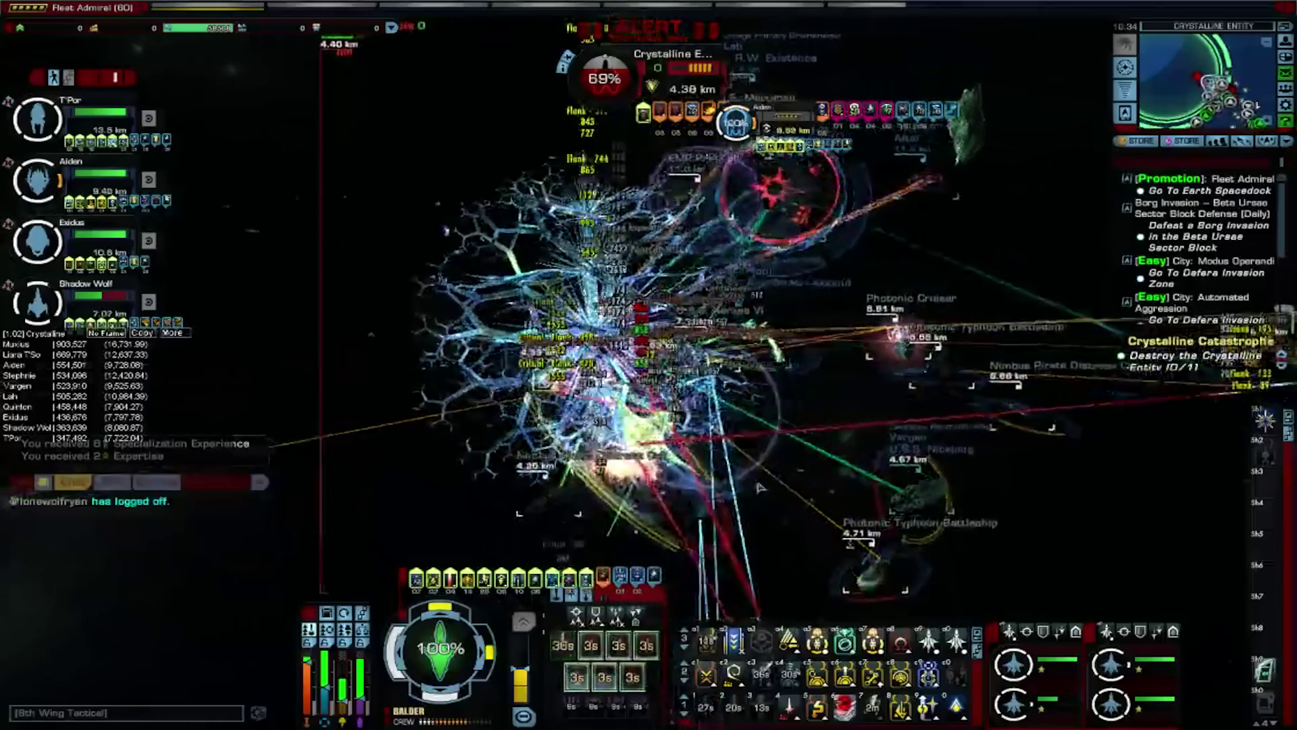
key(space)
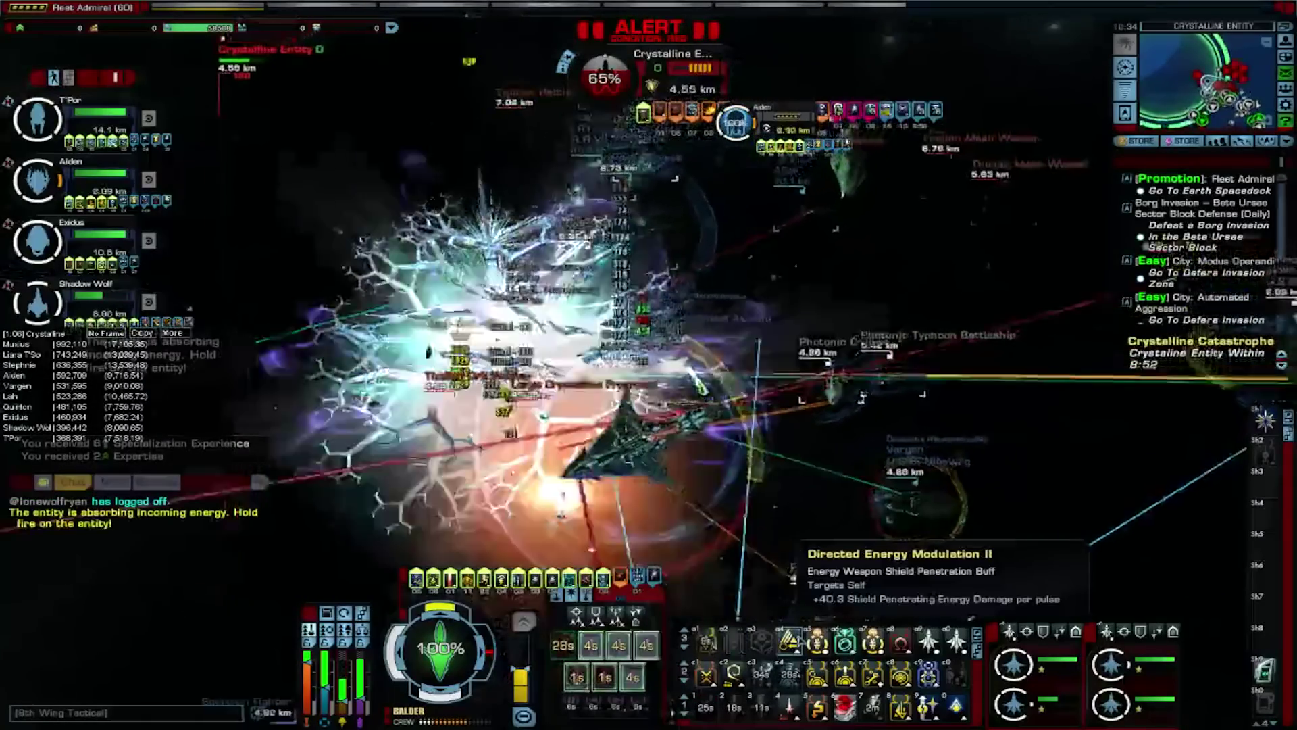
Return to full throttle and activate Emergency Power to Shields while moving away from the absorbing Crystalline Entity.
key(e)
key(e)
key(5)
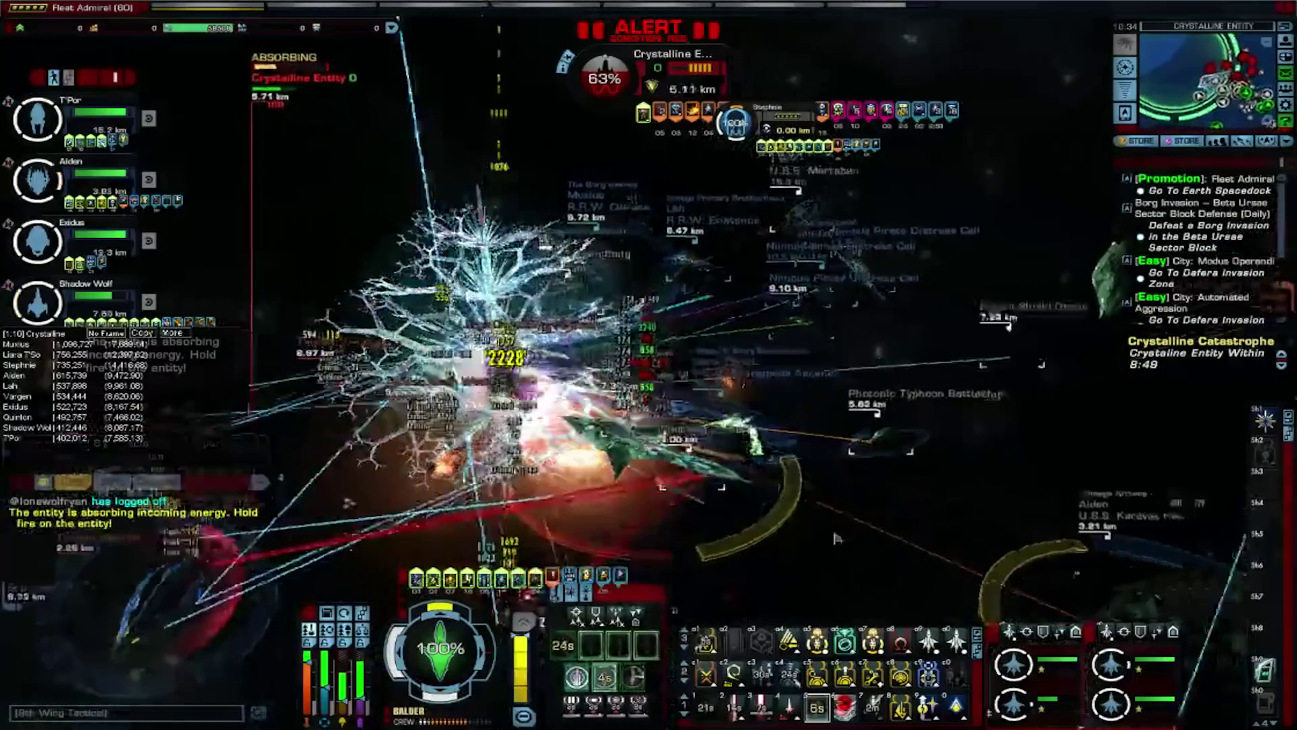
click(844, 681)
click(845, 674)
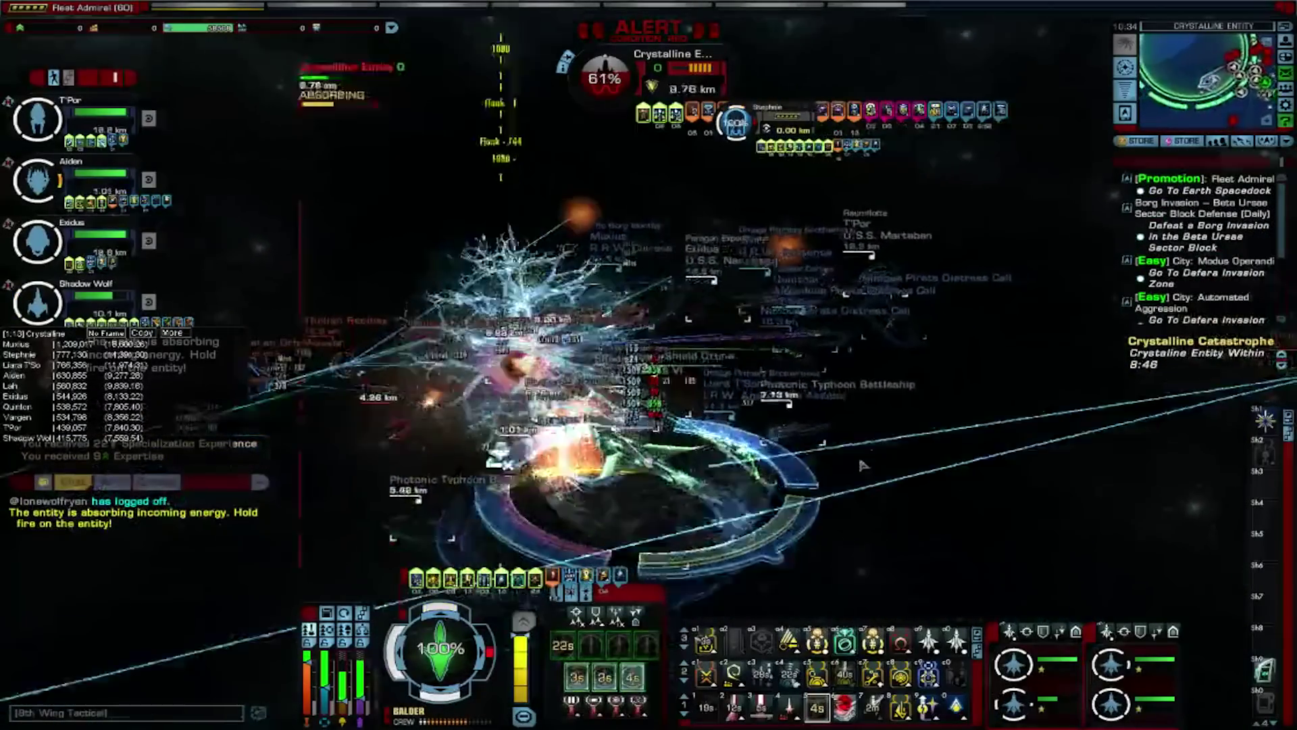
Reduce to about half throttle while clear of the absorbing entity, bring the ship back around toward it, and activate another ability.
drag(823, 498, 608, 419)
key(q)
key(q)
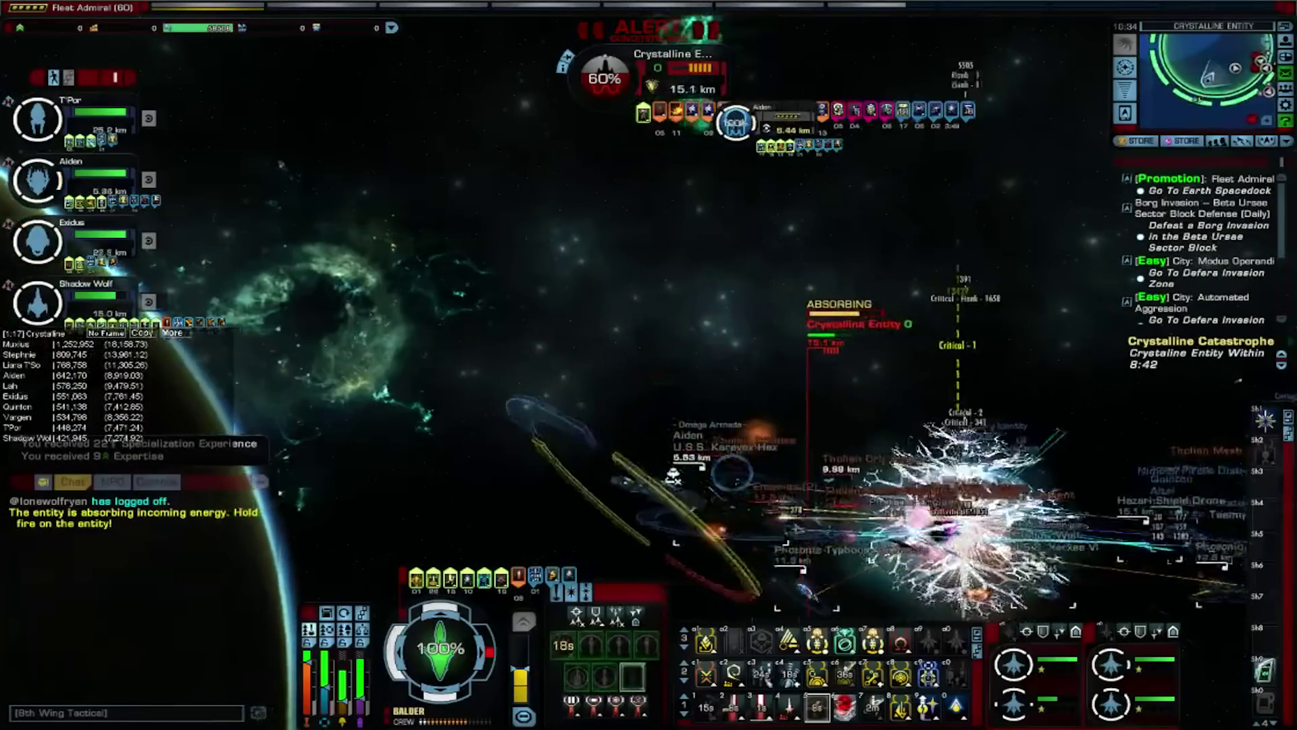
drag(823, 499, 794, 523)
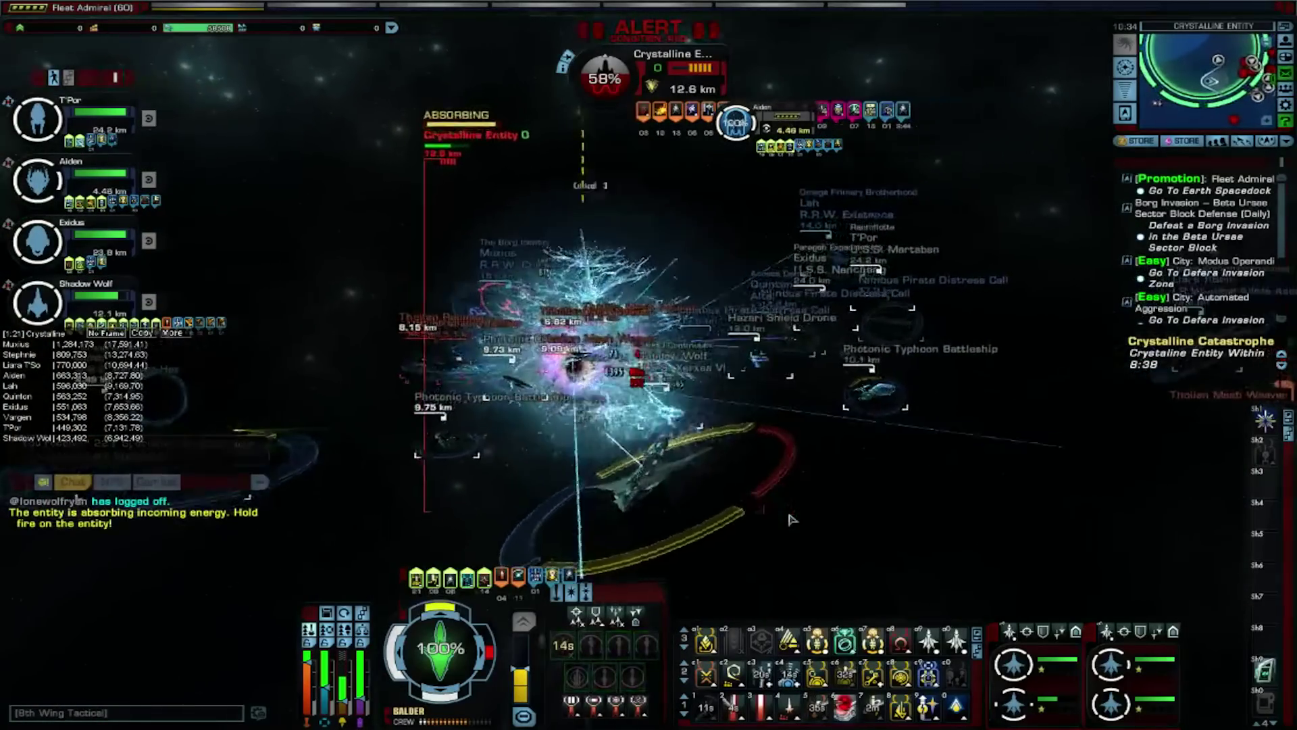
click(819, 673)
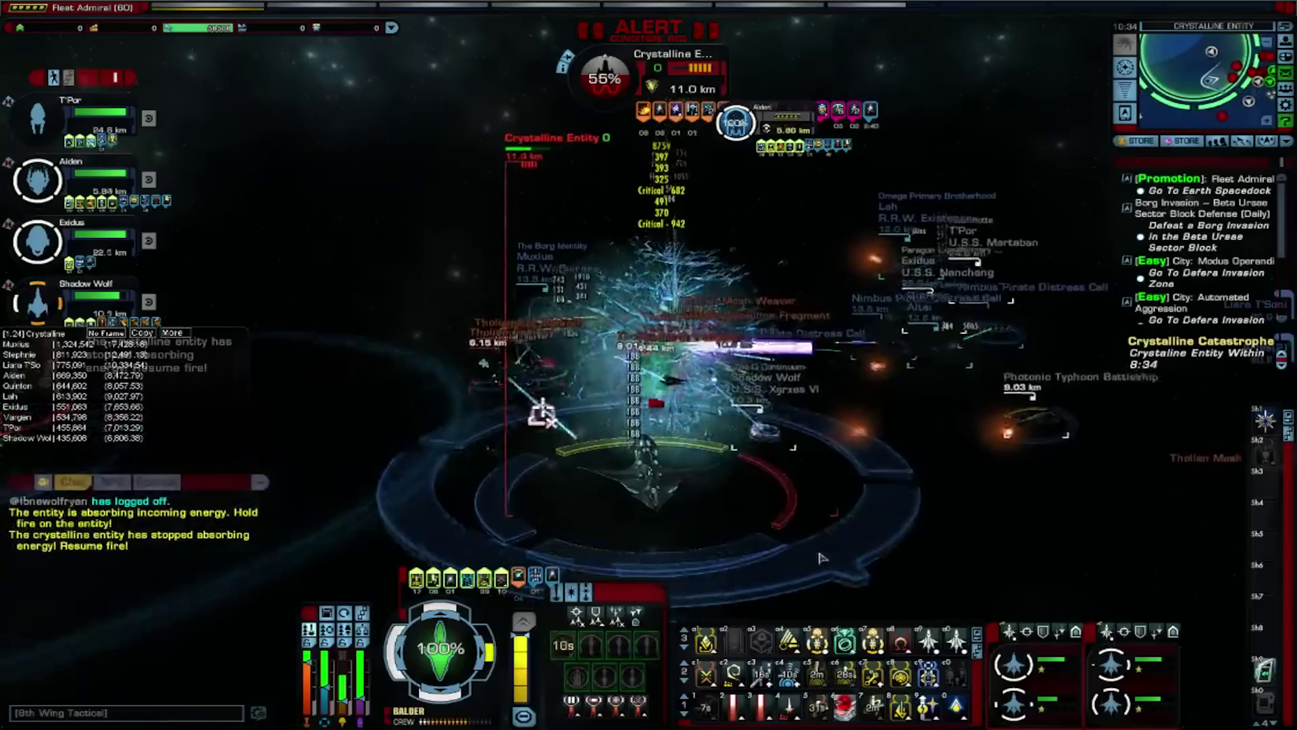
Target the Tholian Recluse, close in at reduced throttle, and attack it with weapons and bridge officer abilities.
click(558, 376)
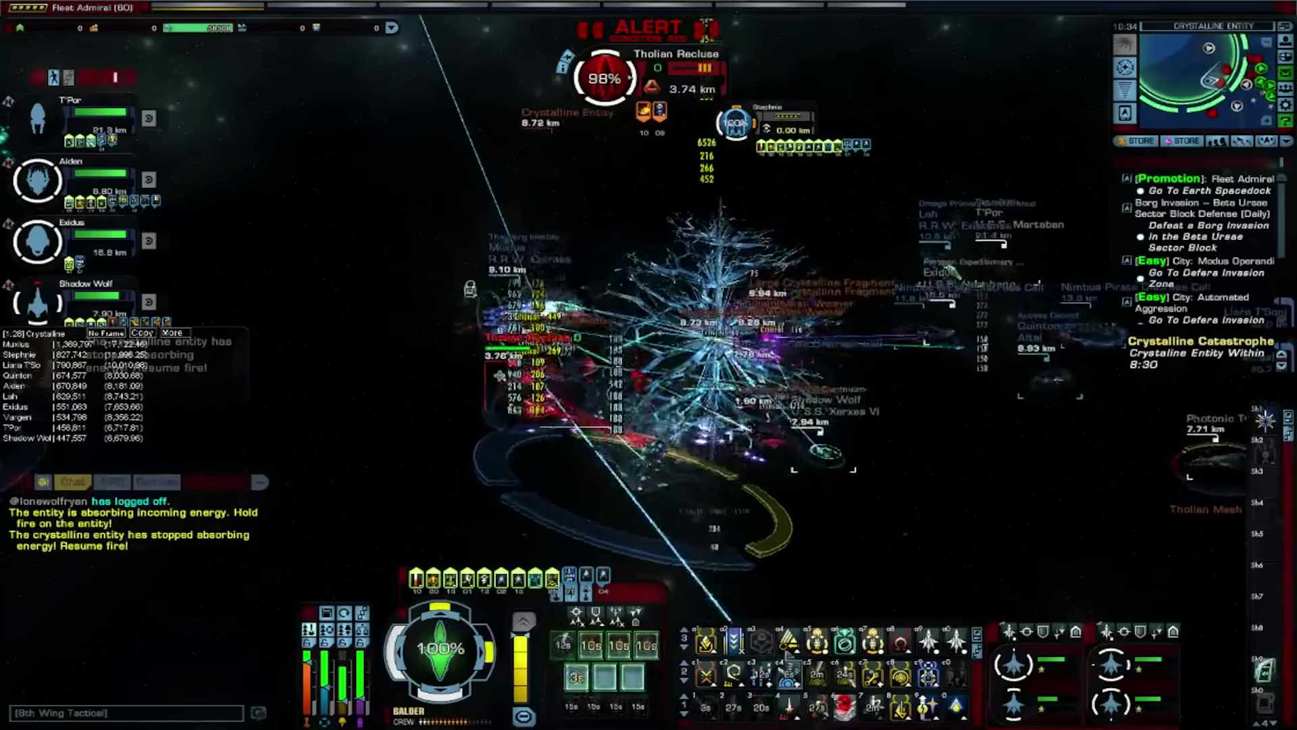
key(q)
key(q)
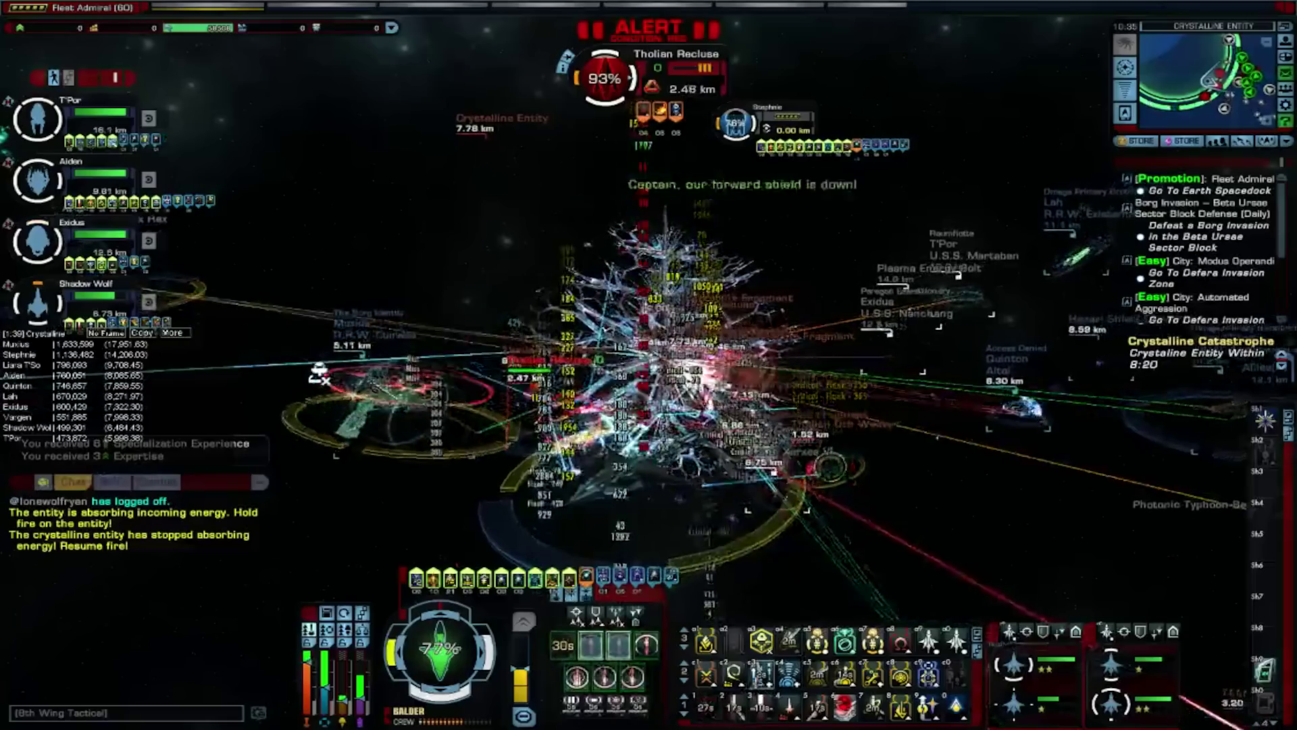
click(734, 674)
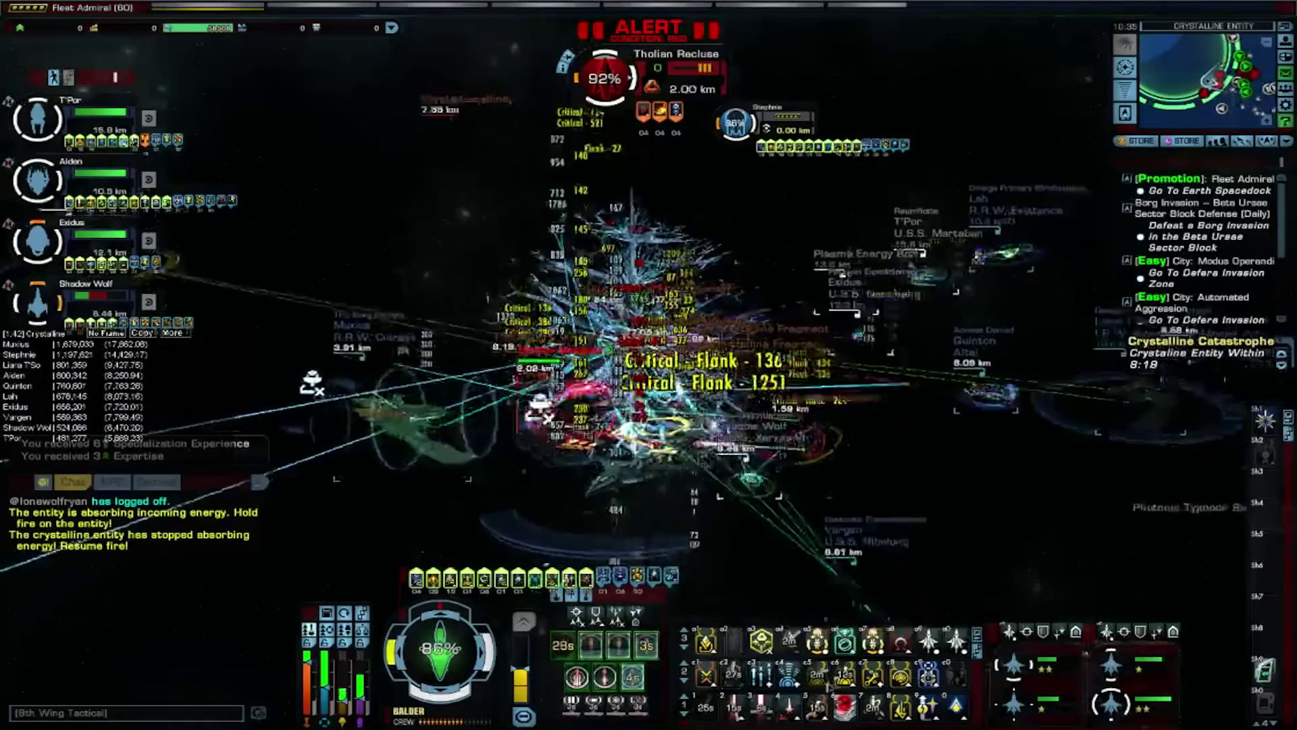
click(900, 674)
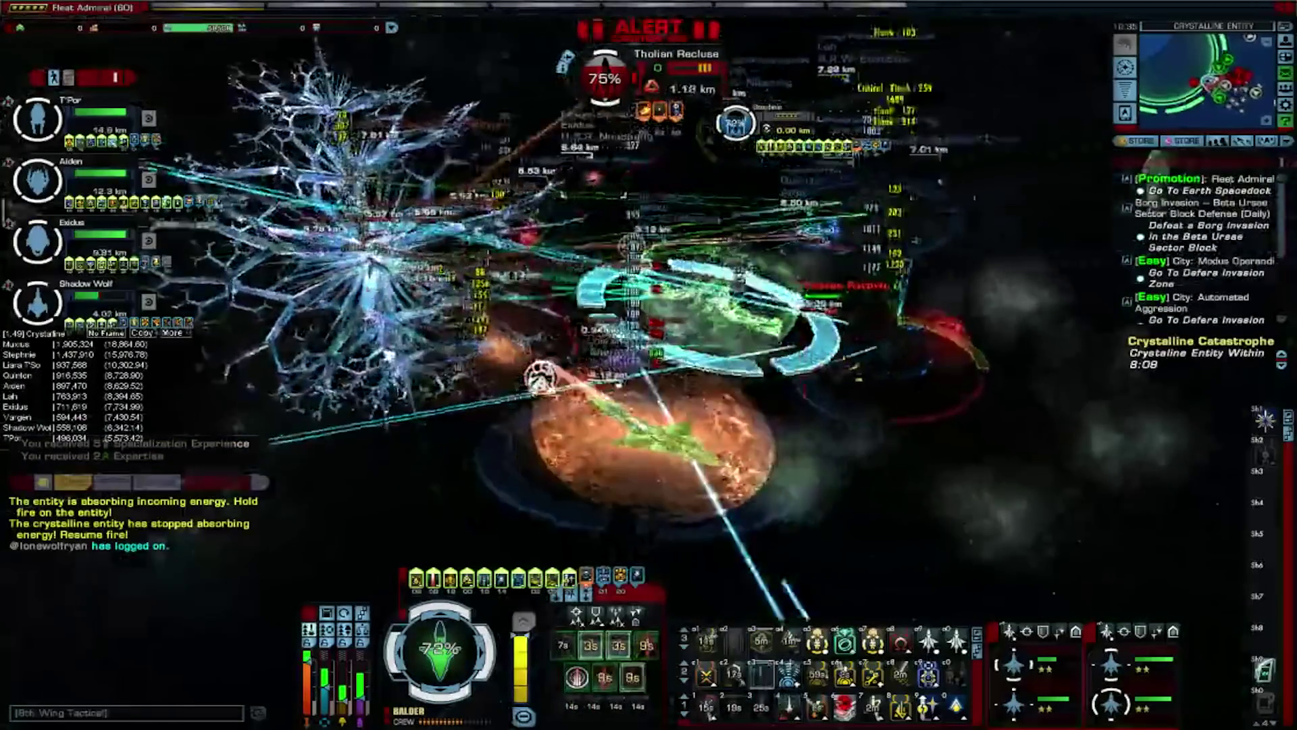
key(ctrl+3)
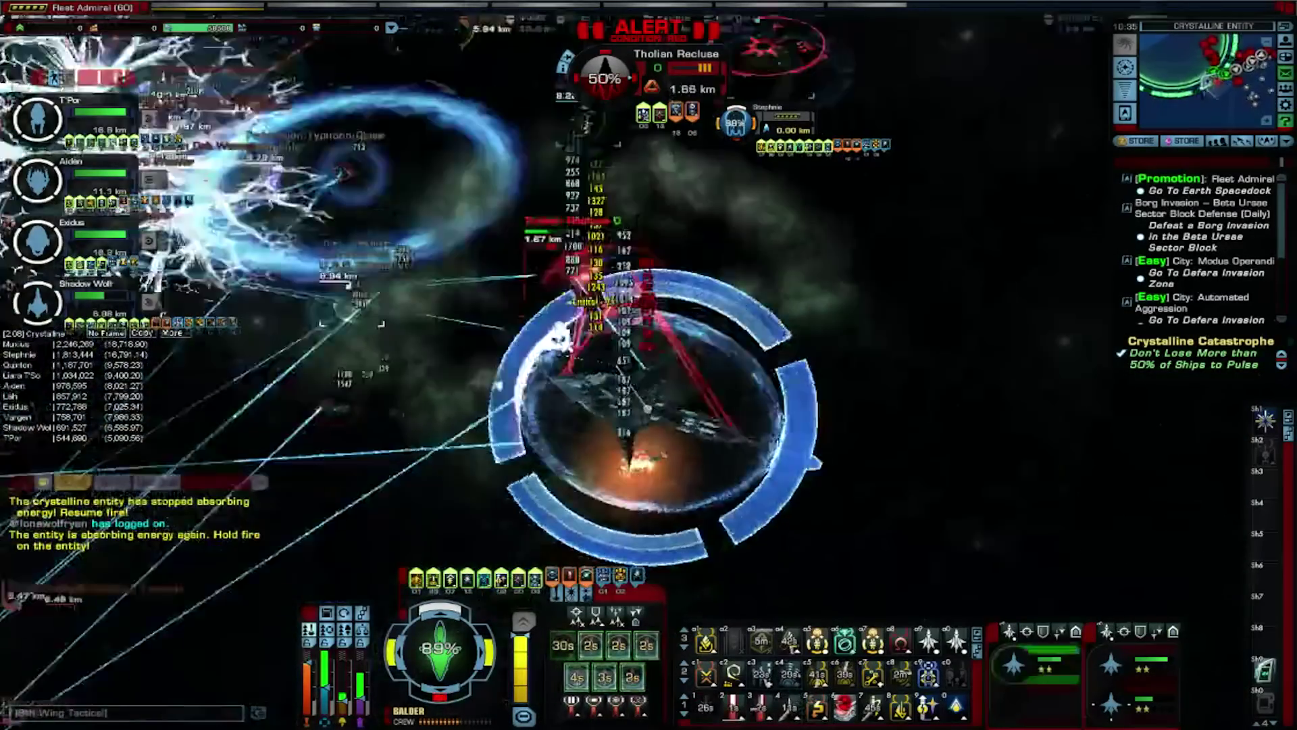
Fire on the Tholian Recluse and raise the throttle to full to stay within weapon range of it.
key(space)
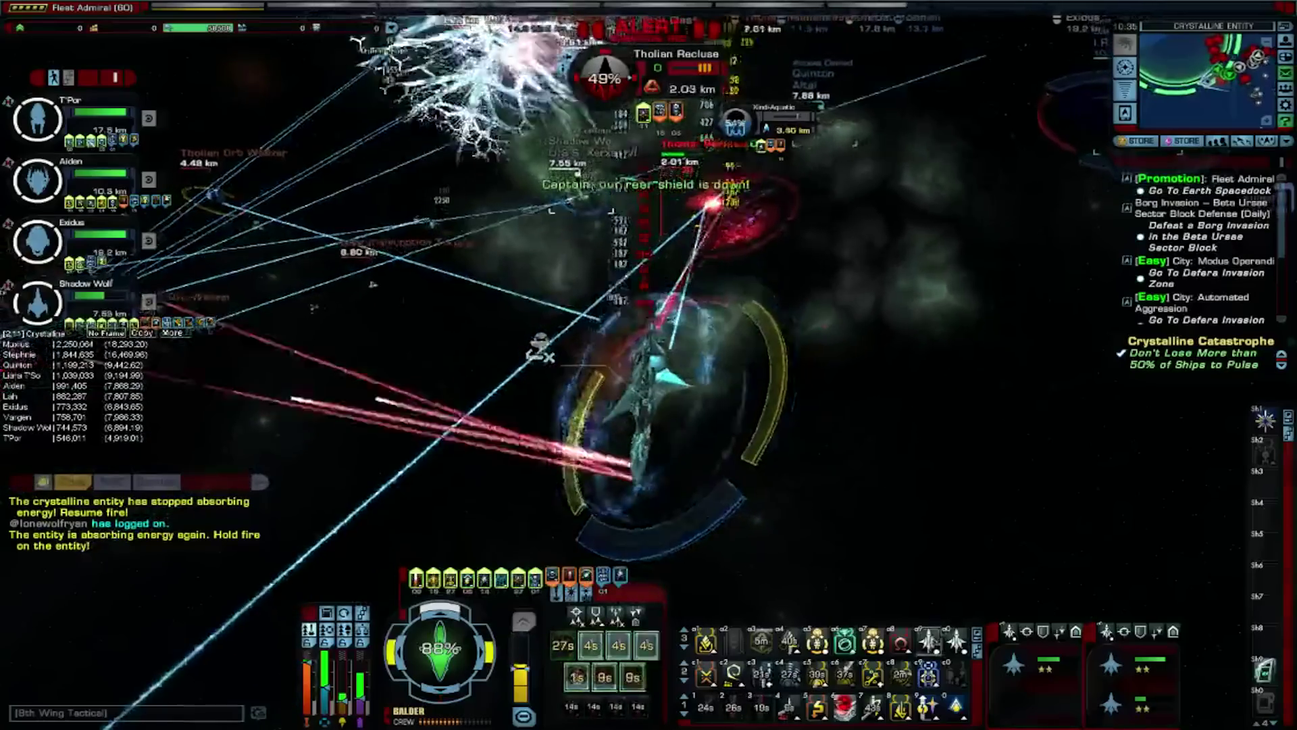
drag(716, 433, 543, 375)
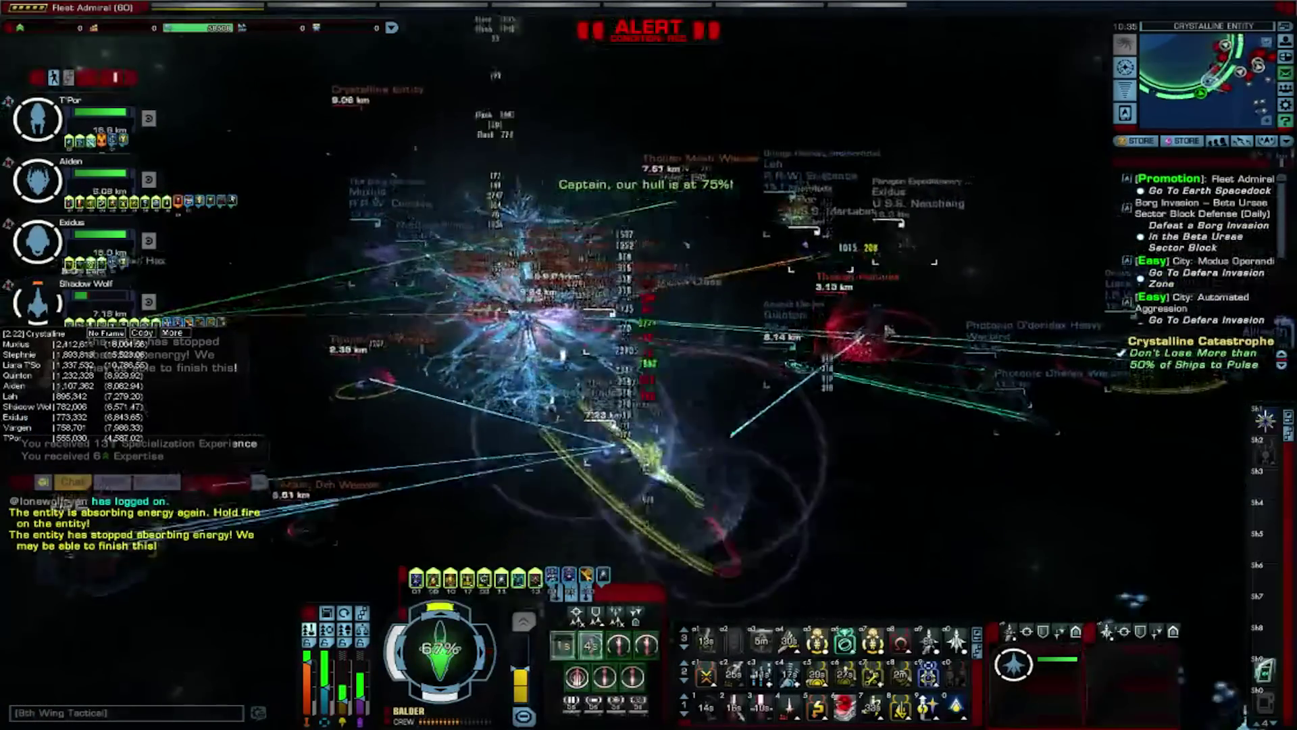
key(e)
key(e)
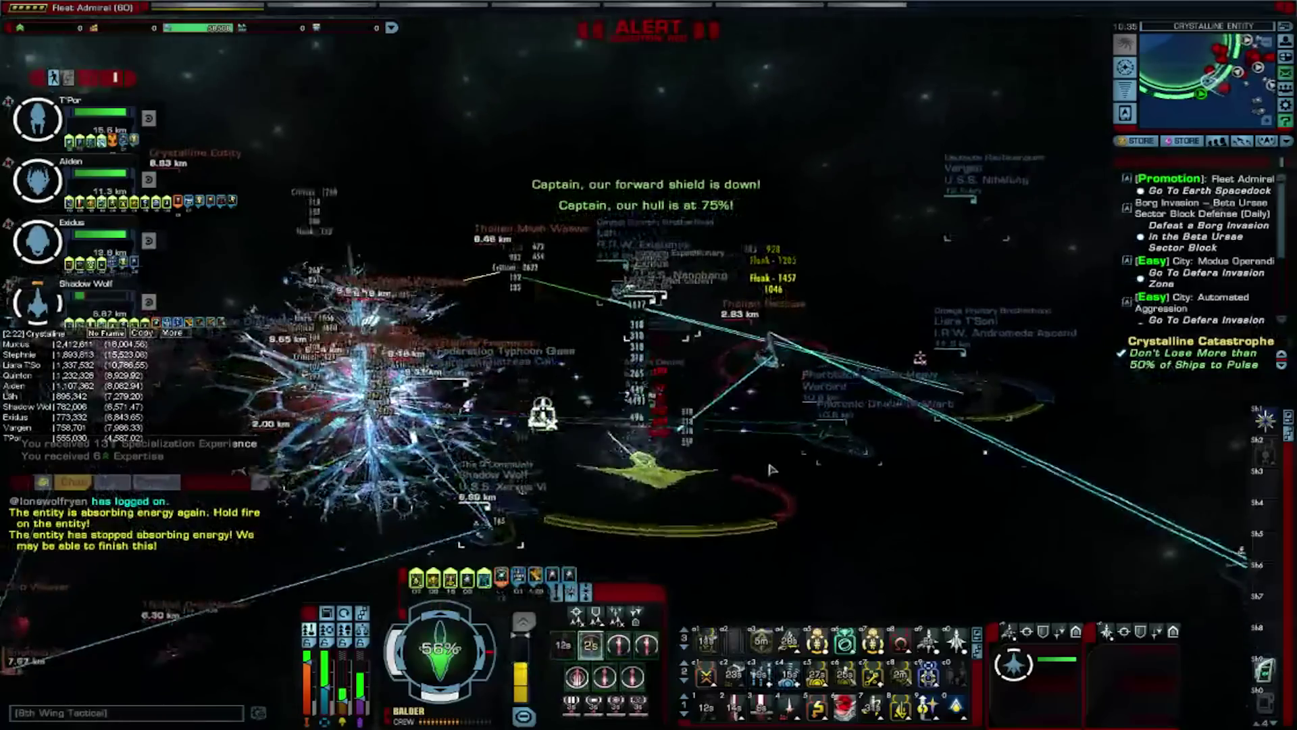
drag(811, 475, 751, 454)
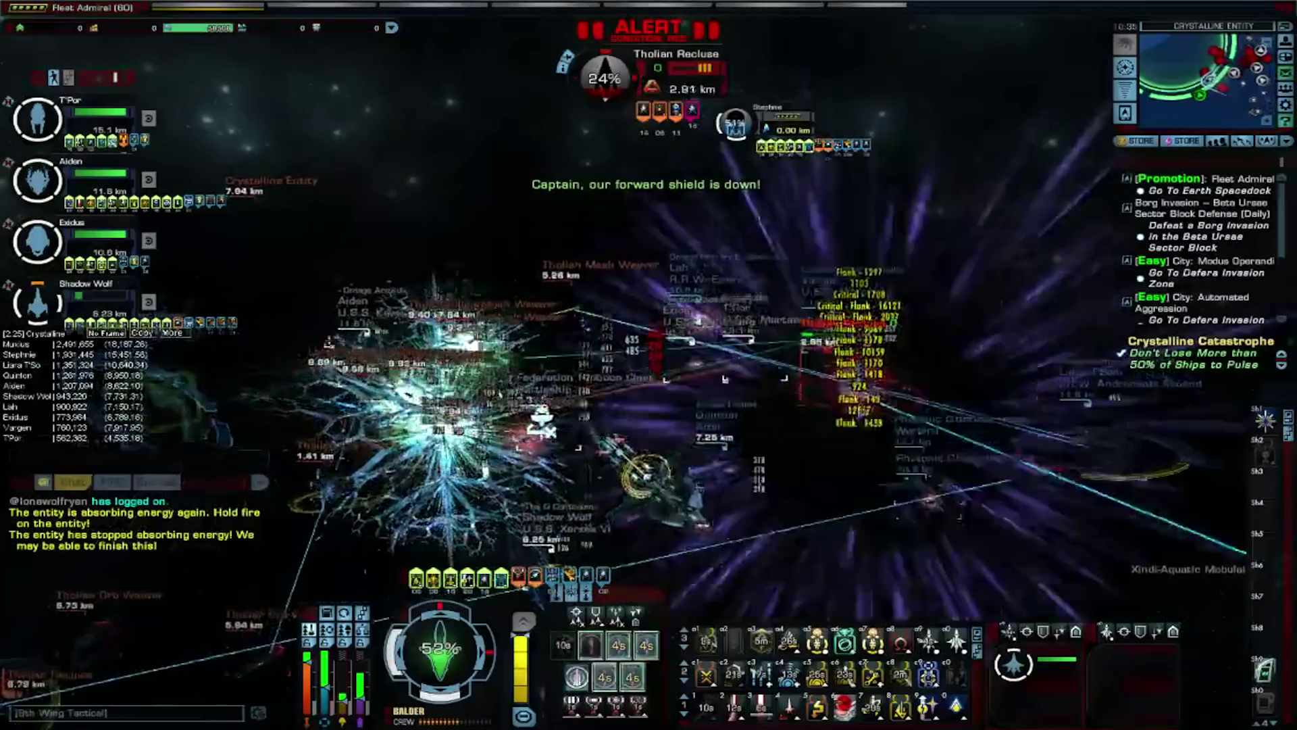
Keep the Tholian Recluse in view and fire repeated weapon volleys at it beside the Crystalline Entity.
drag(779, 620, 757, 574)
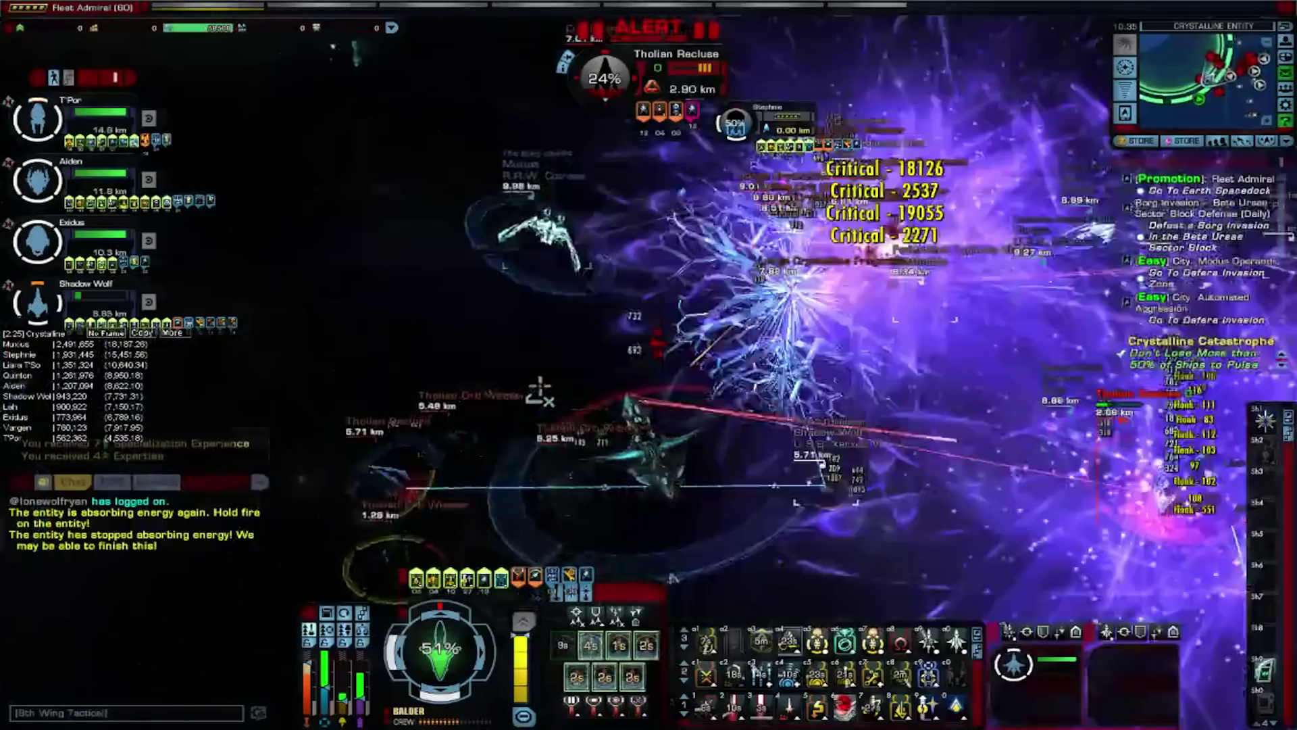
drag(759, 480, 871, 466)
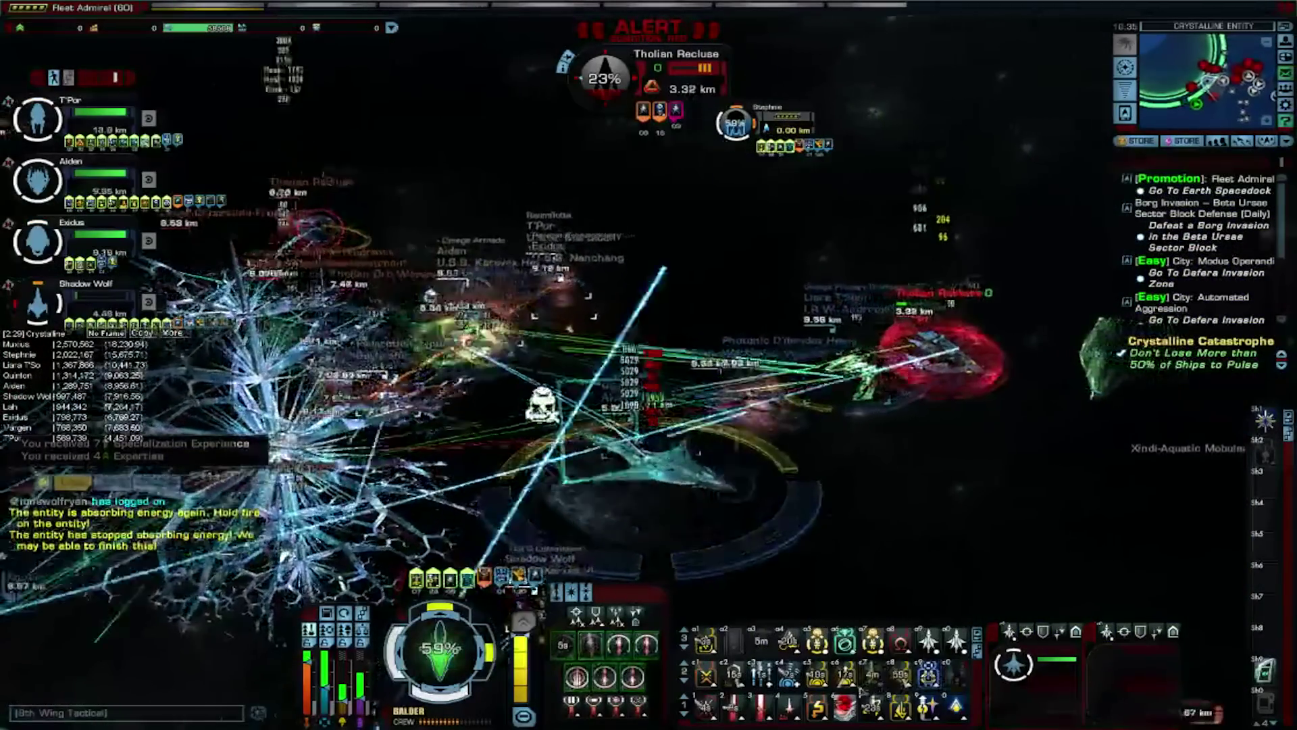
key(space)
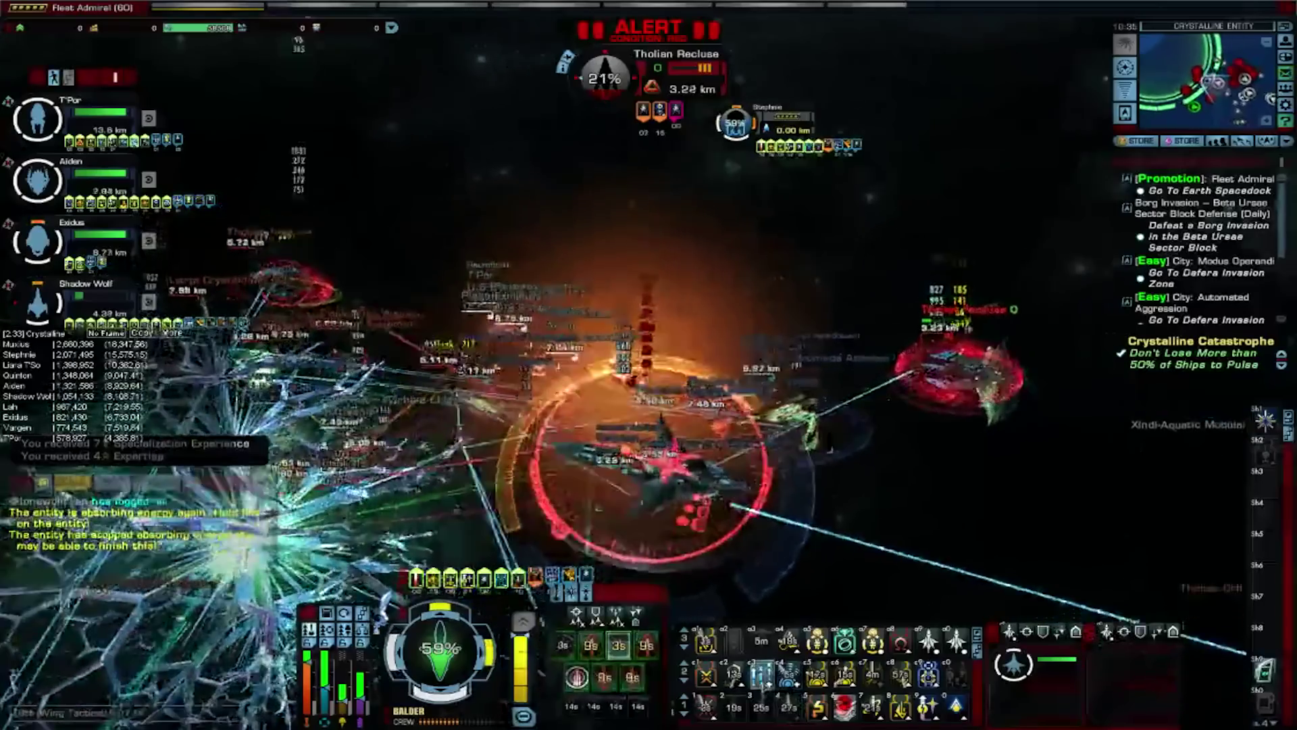
key(space)
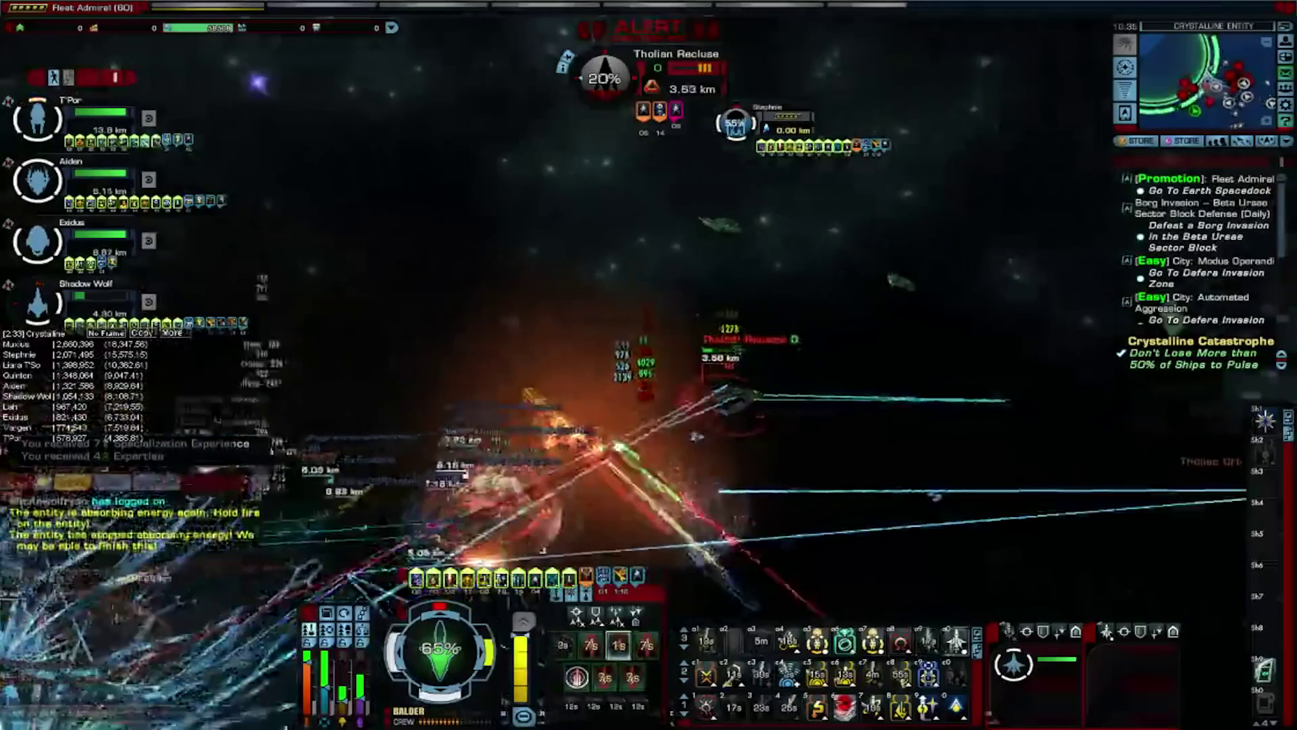
key(space)
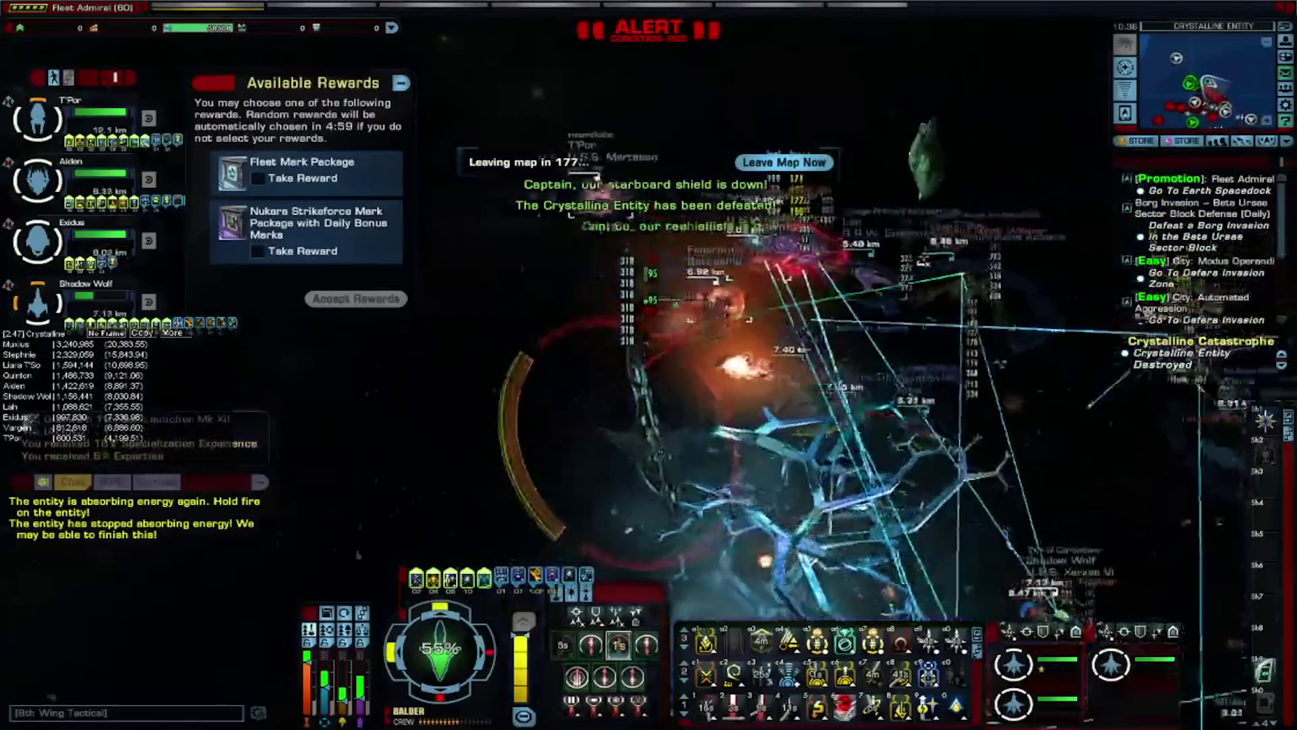
Retarget the Tholian Recluse after the entity's defeat and attack it, activating Emergency Power to Shields and other abilities.
key(Tab)
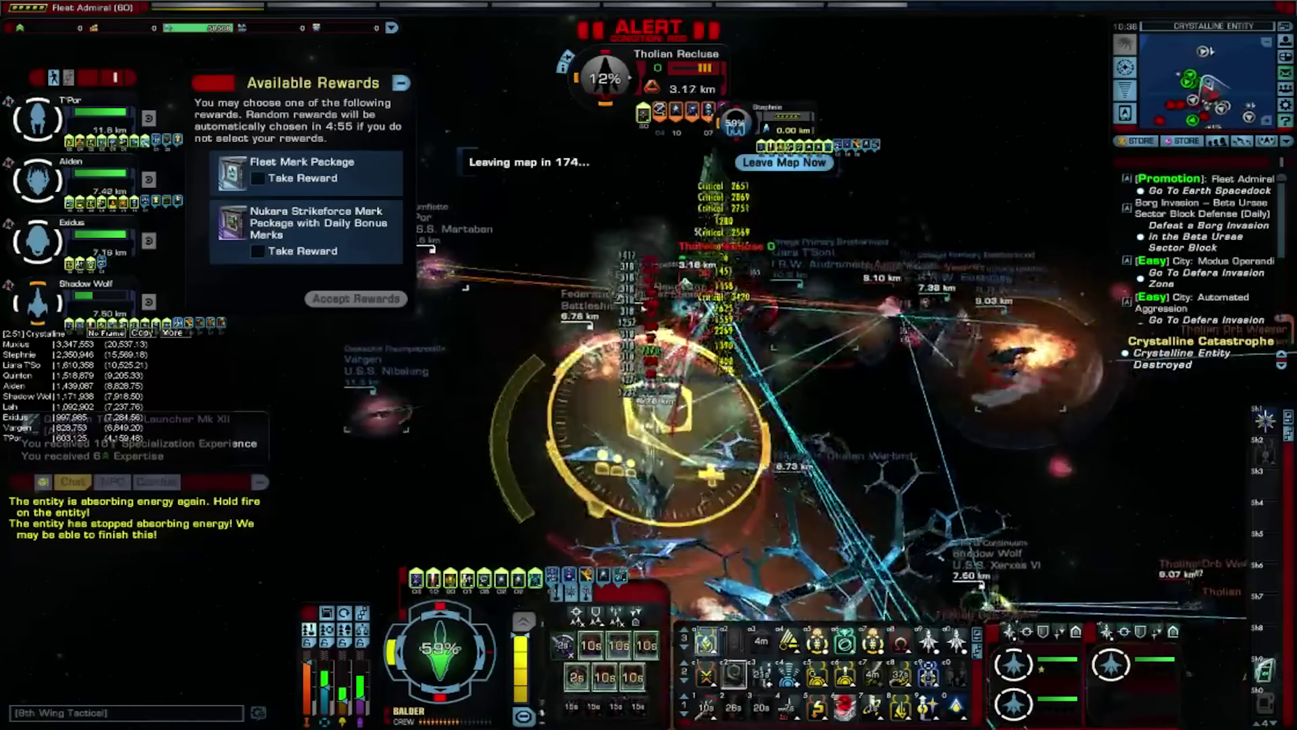
click(794, 678)
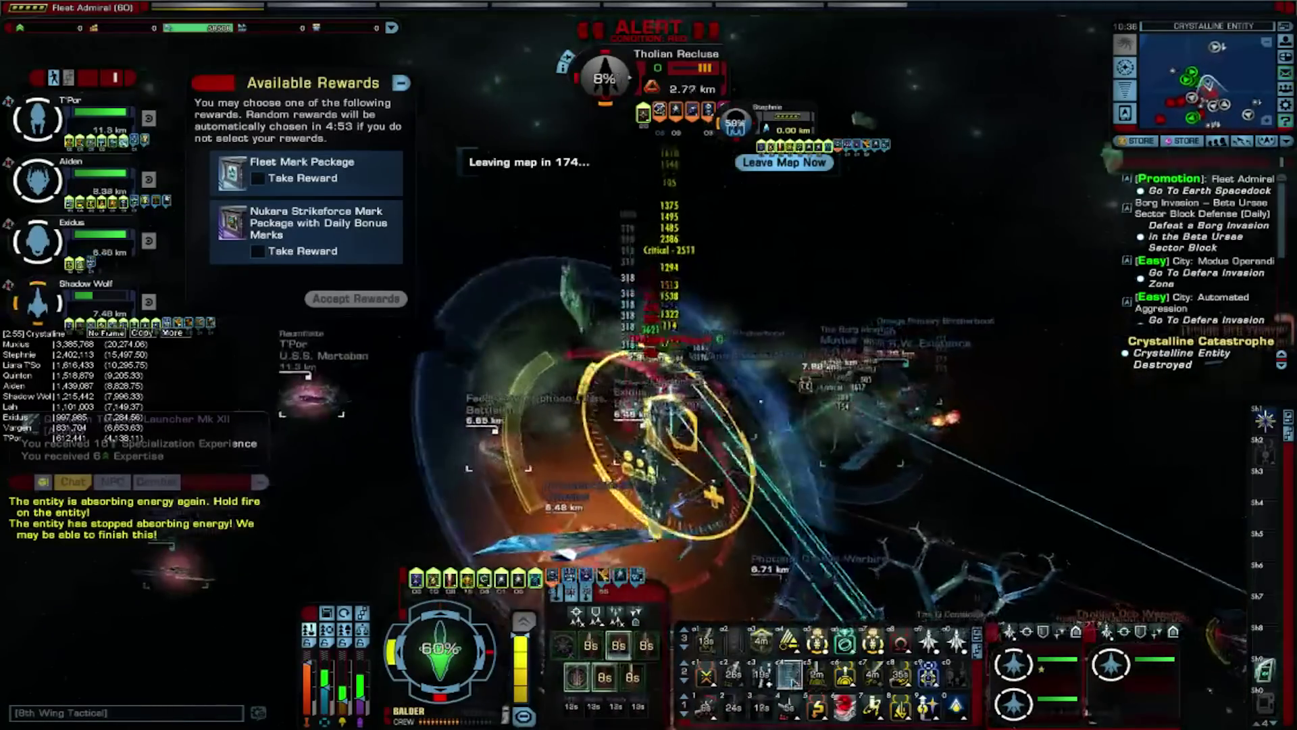
click(848, 684)
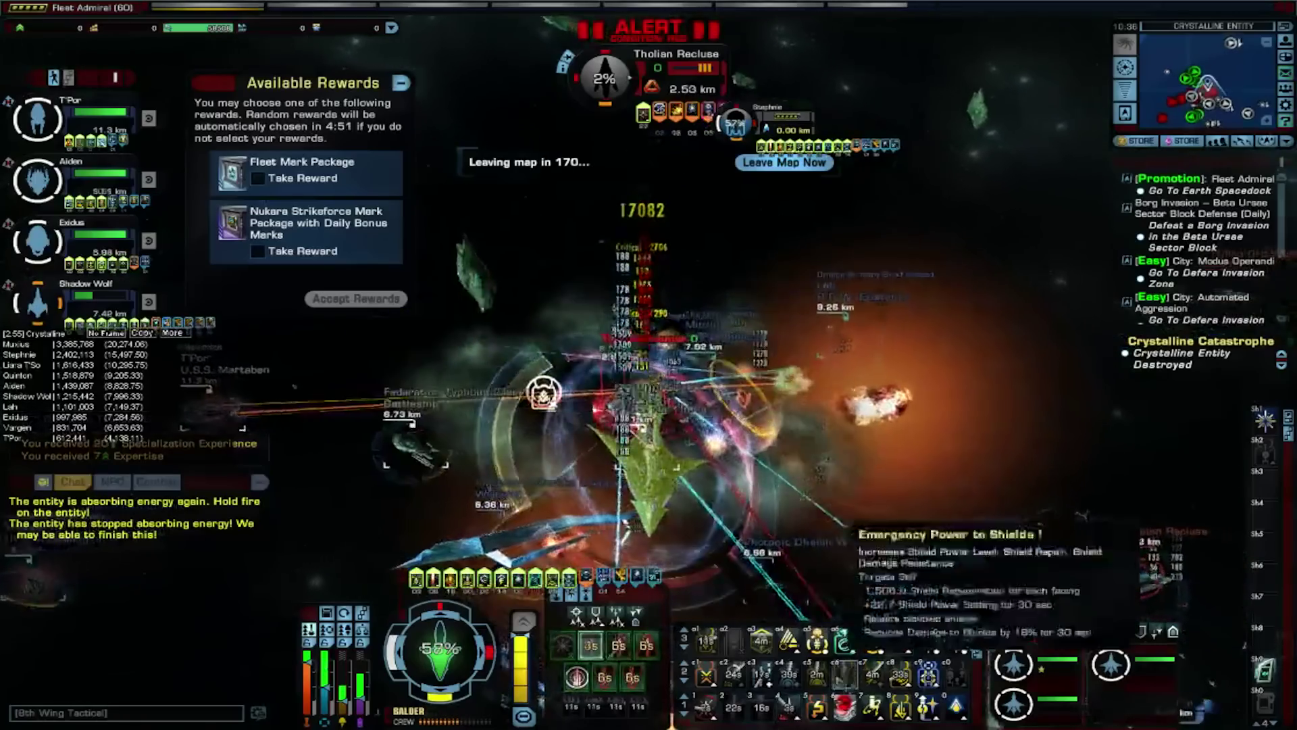
key(ctrl+1)
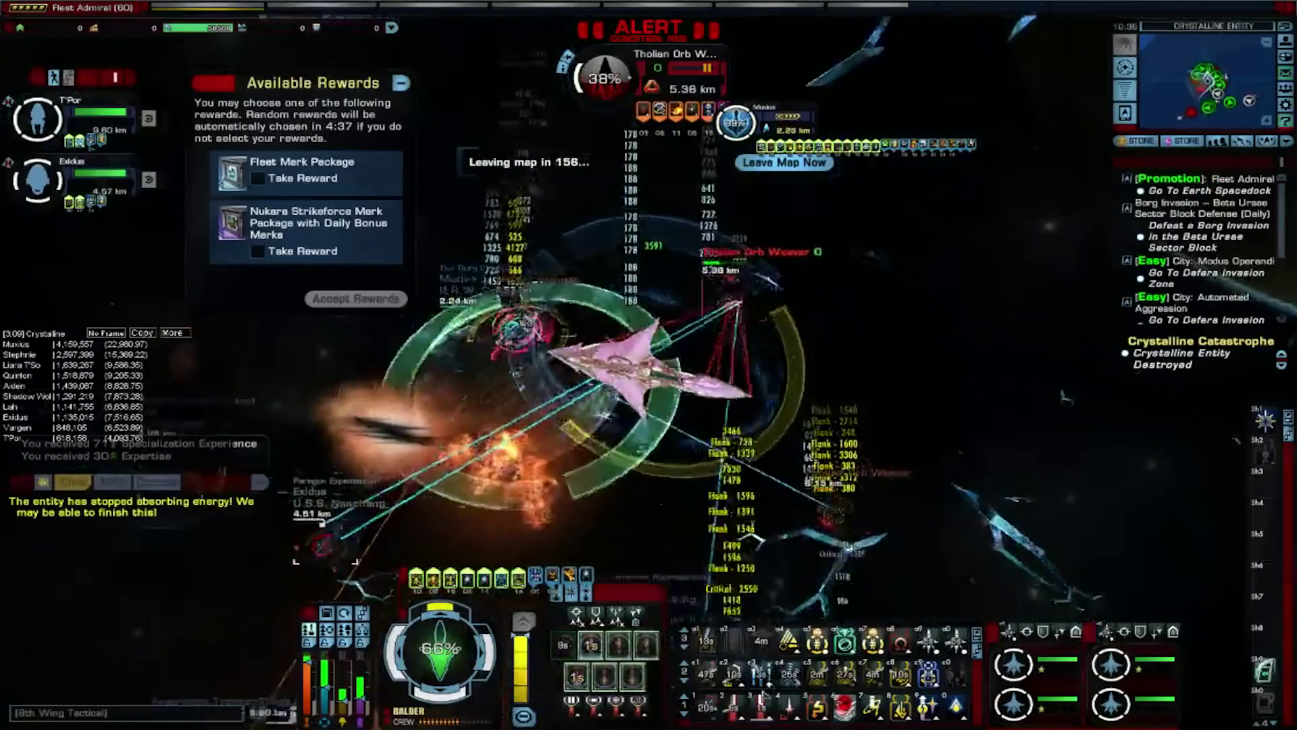
Attack the targeted Tholian Orb Weaver with ship abilities while the allies fire on it.
click(762, 706)
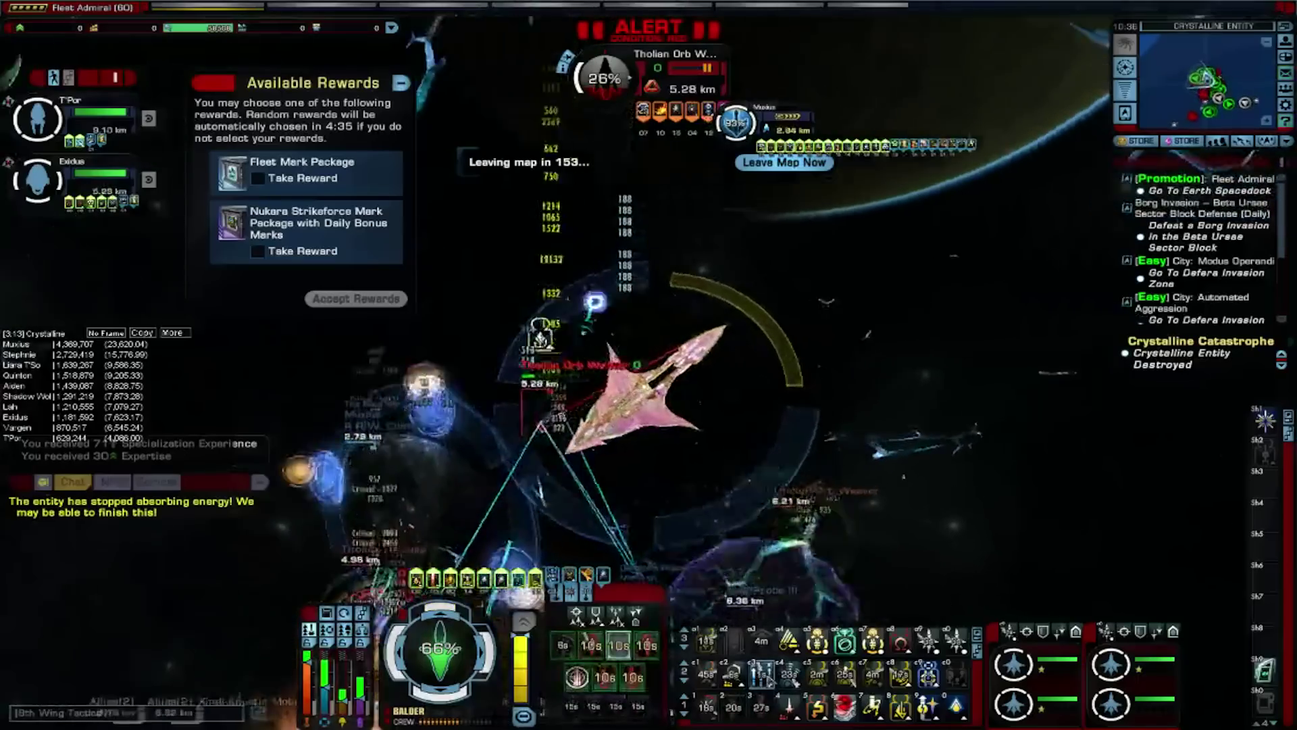
click(766, 681)
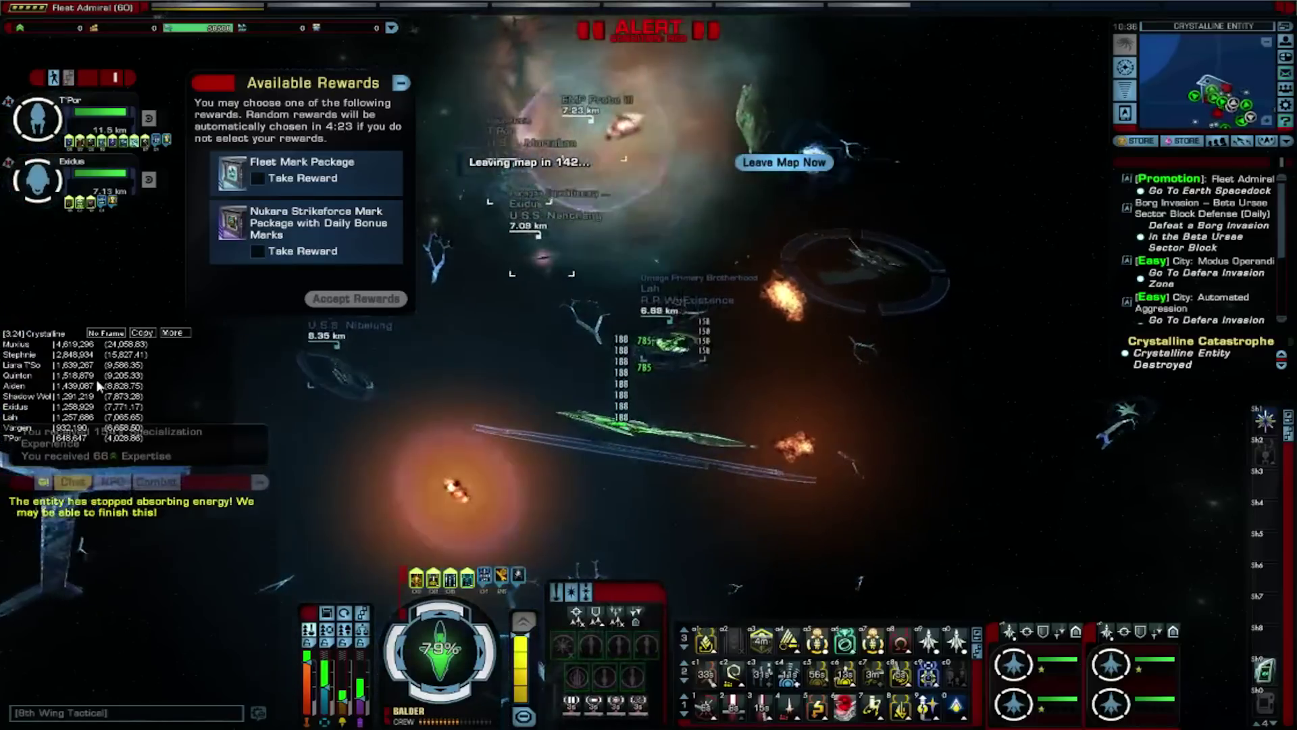
Choose the Nukara Strikeforce Mark Package with Daily Bonus Marks as the mission reward and accept it.
click(257, 251)
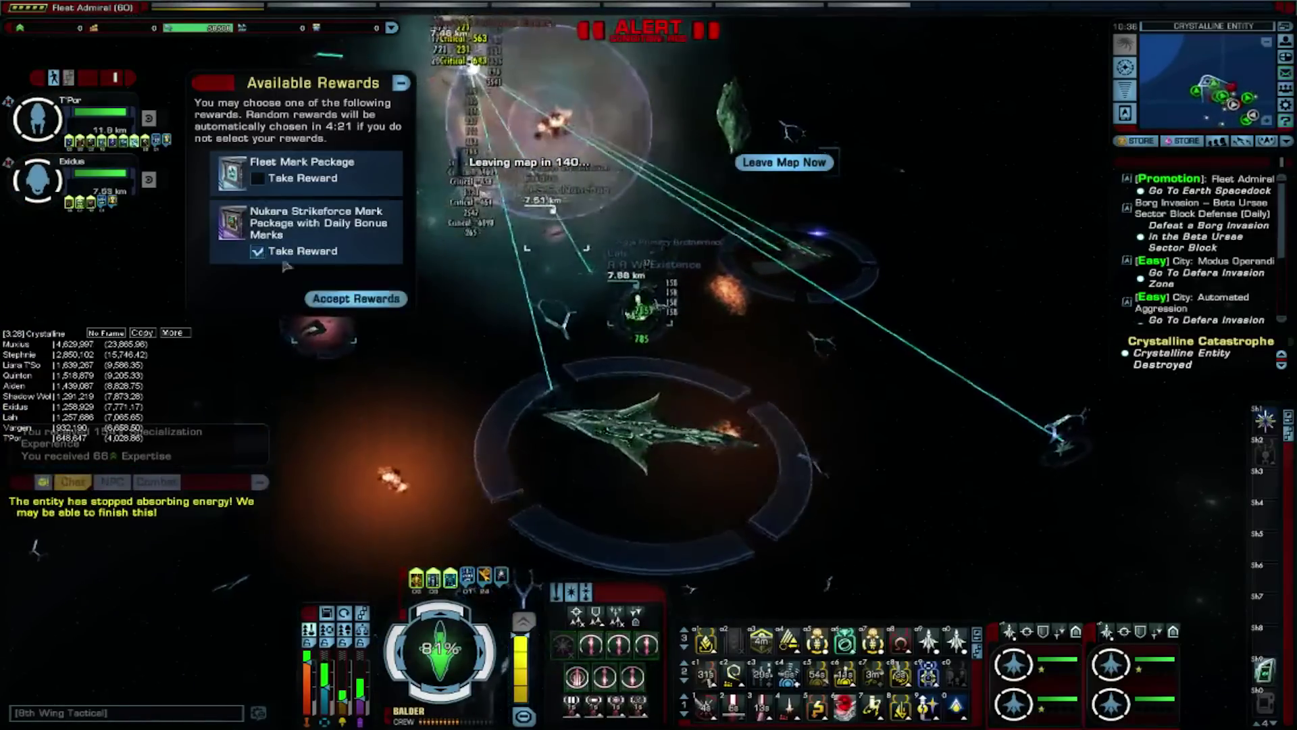
click(356, 298)
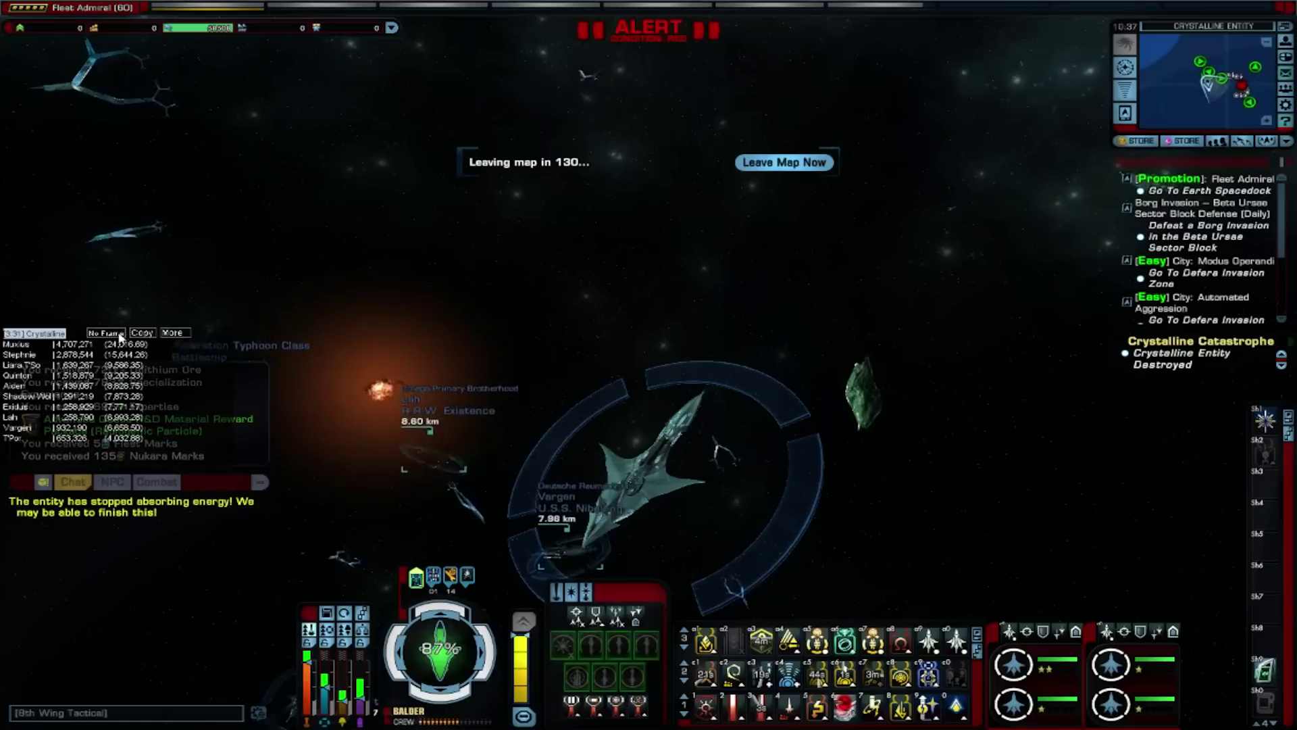
Move the Mini Mode DPS overlay upward so it sits clear of the chat messages, and return to the game.
click(142, 345)
drag(104, 338, 116, 264)
click(116, 261)
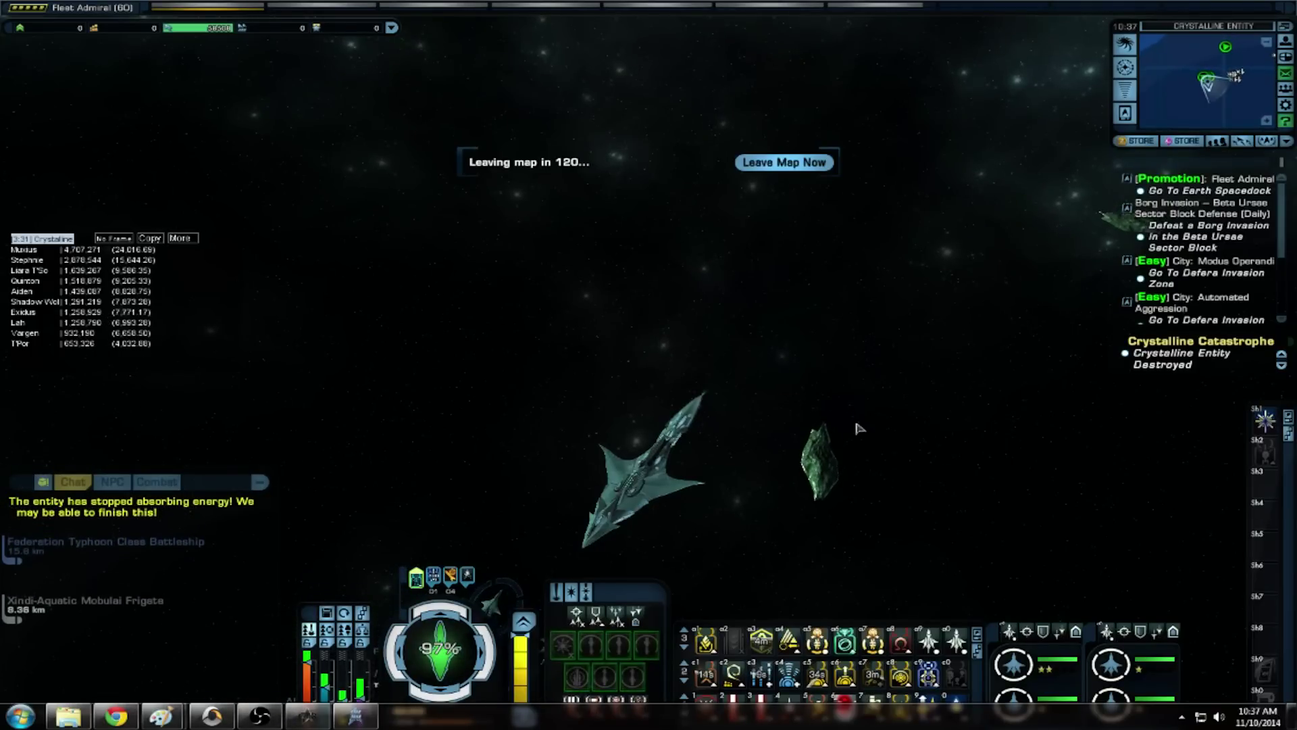
click(949, 440)
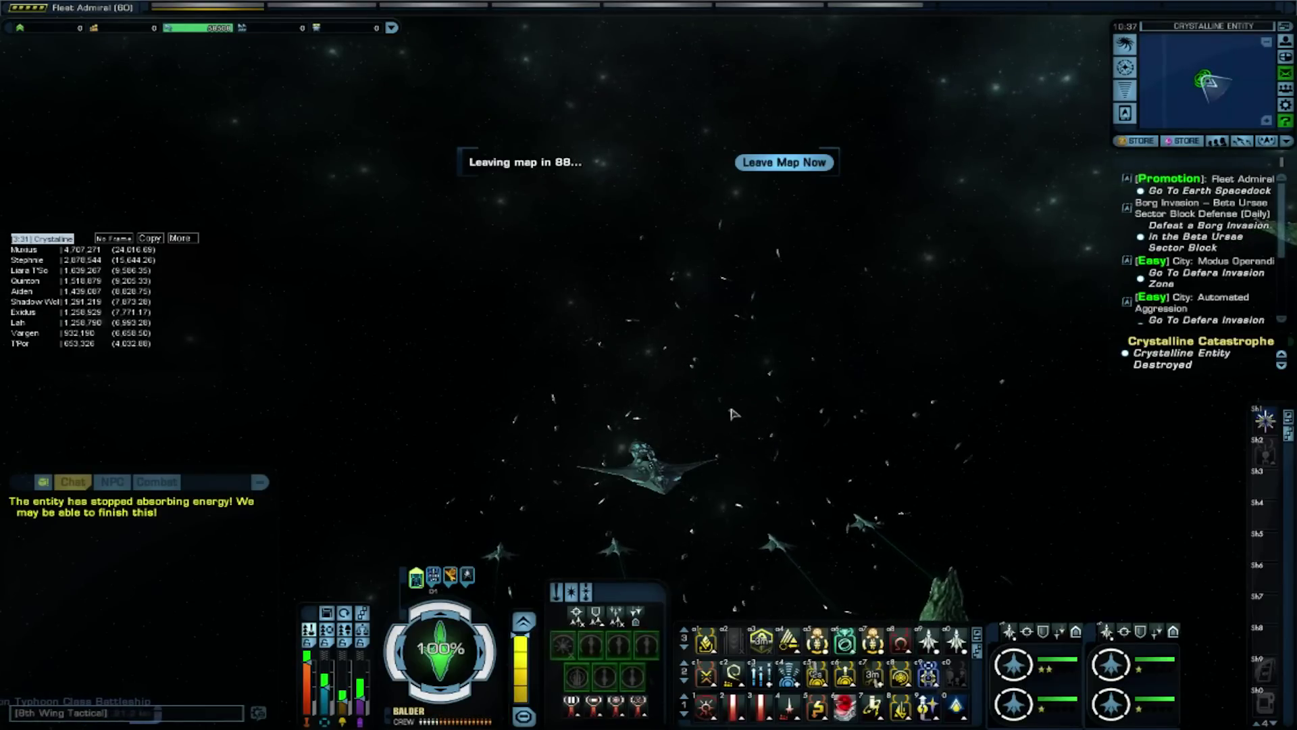
Collect the engineering console from the first upgrade slot and equip it in the ship's empty engineering console slot.
key(u)
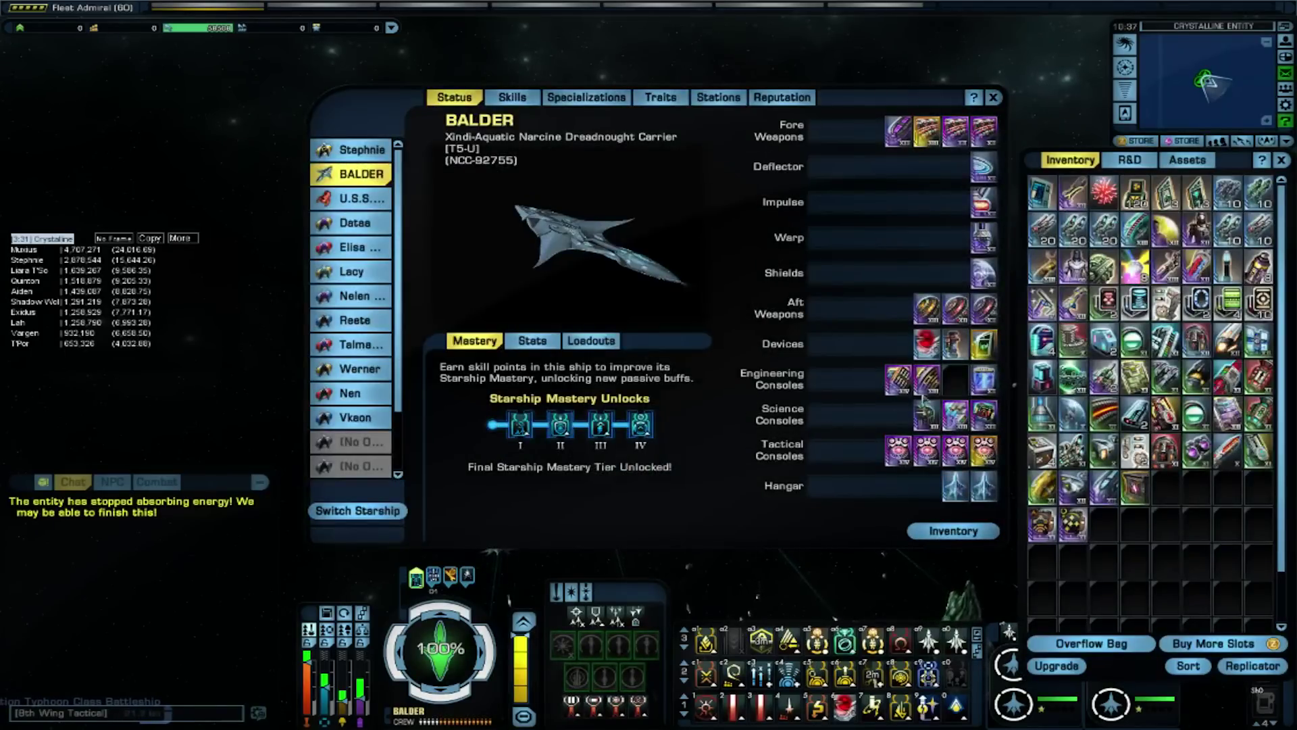
click(961, 382)
click(868, 362)
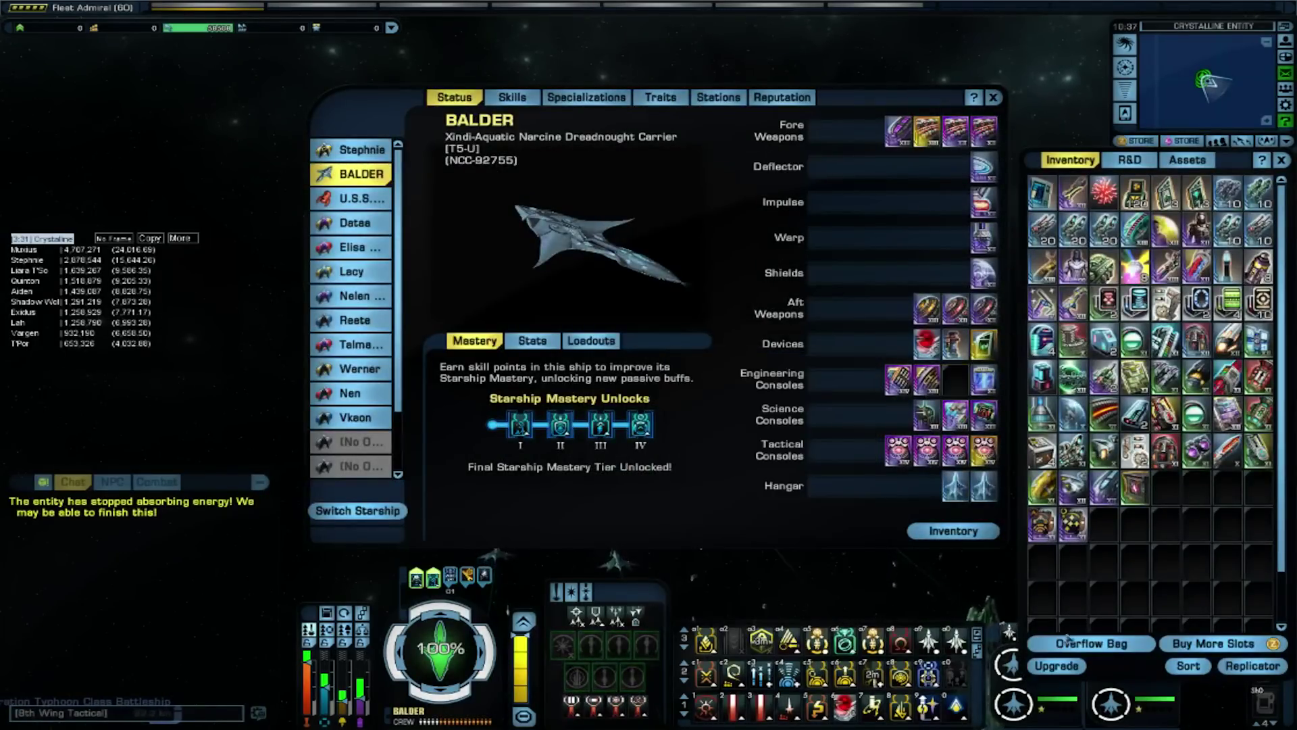
click(1056, 665)
click(595, 249)
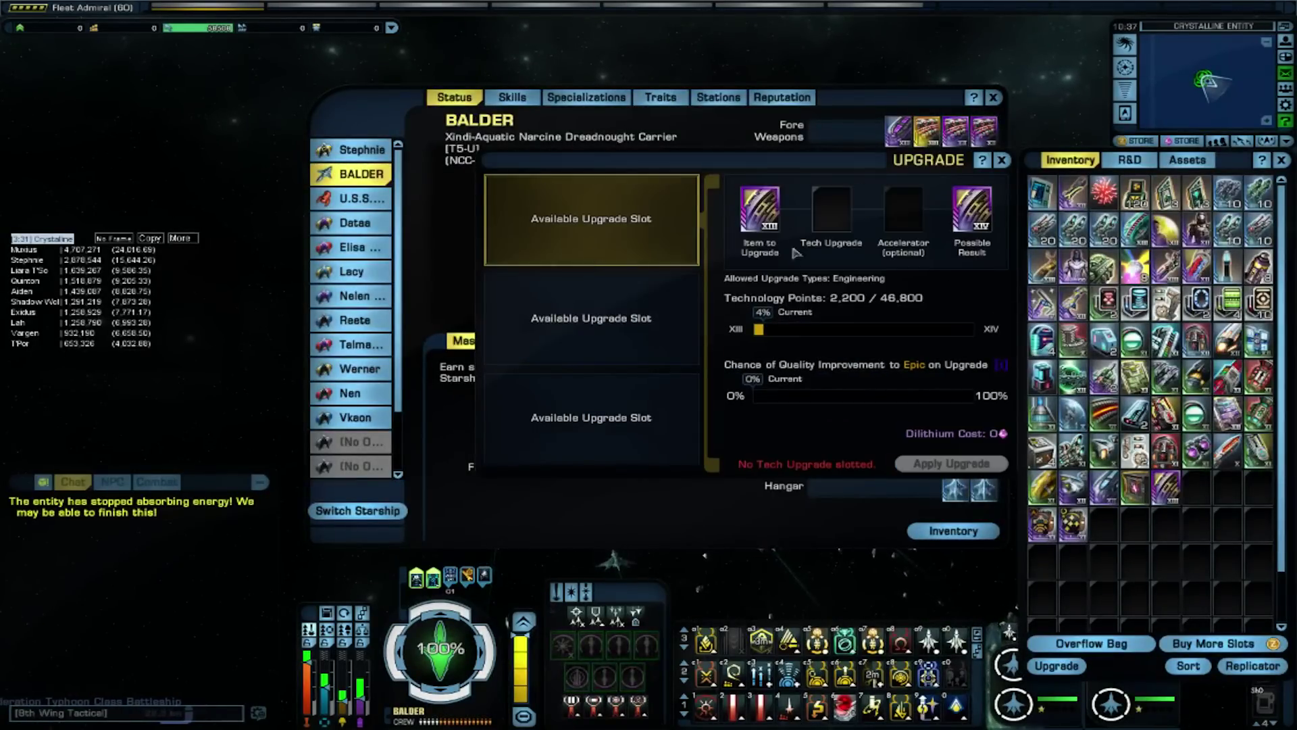
click(1002, 160)
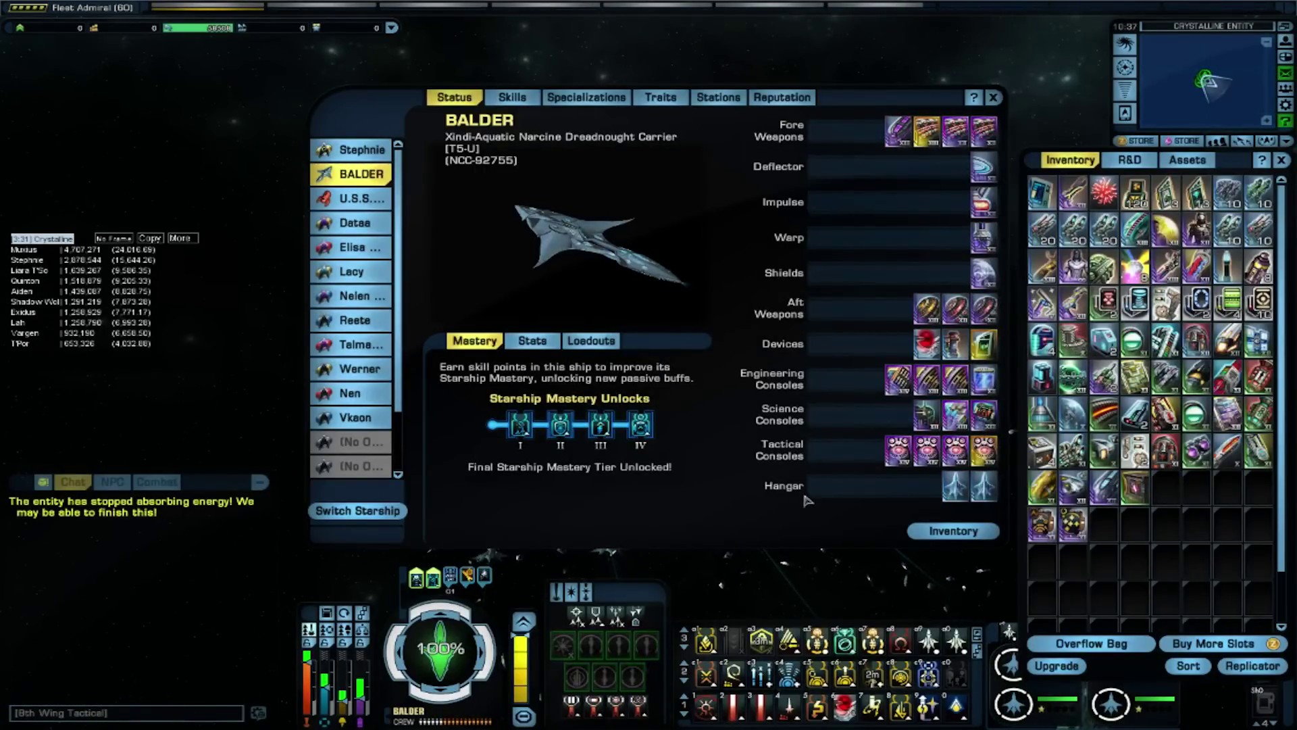
click(994, 98)
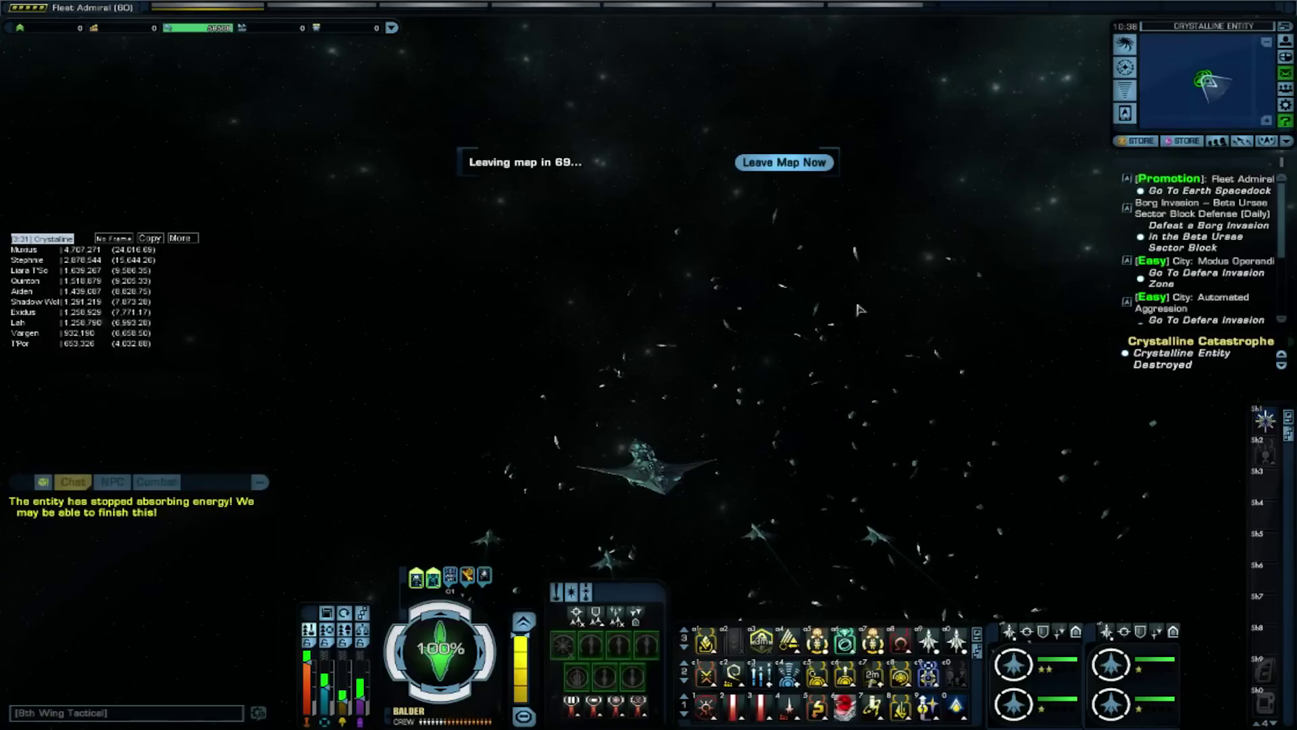